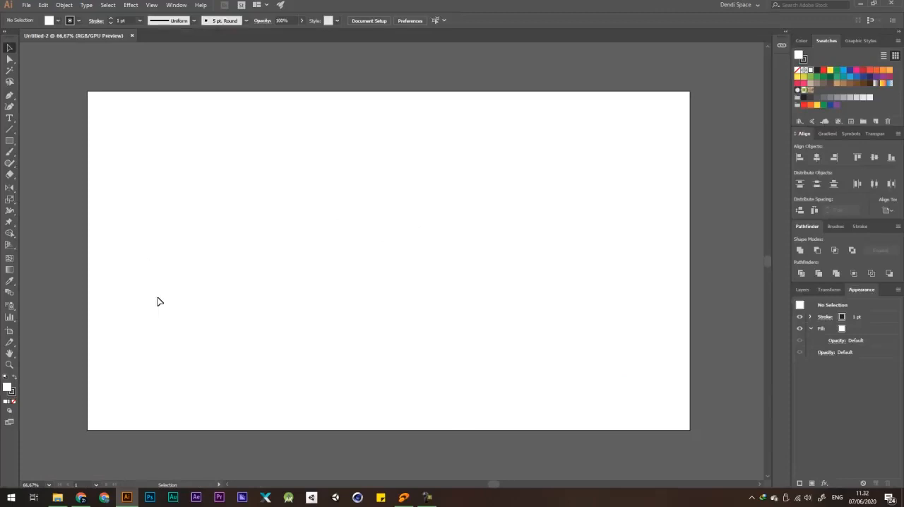
Open the EPS file "Color Pallete - Papercut Style Greeting World Ocean Day" from its project folder.
{"action": "left_click", "coordinate": [58, 497]}
{"action": "left_click", "coordinate": [228, 326]}
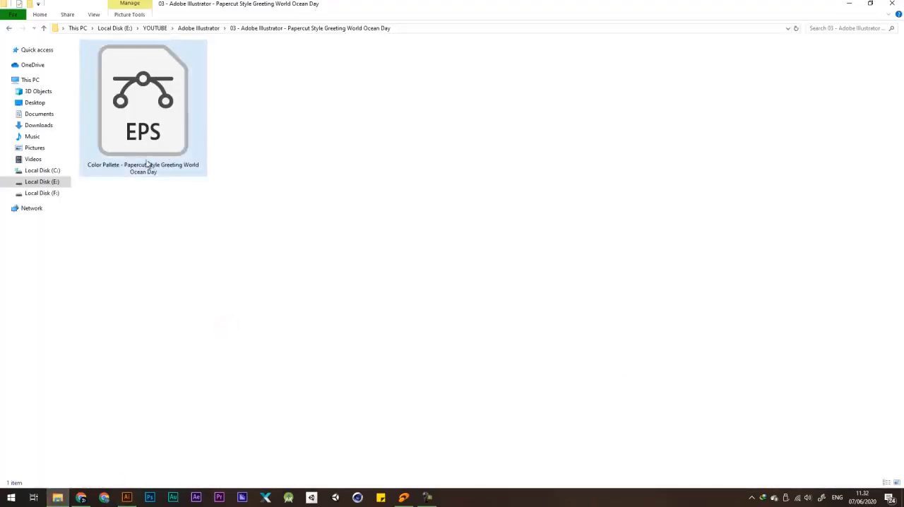
{"action": "double_click", "coordinate": [157, 122]}
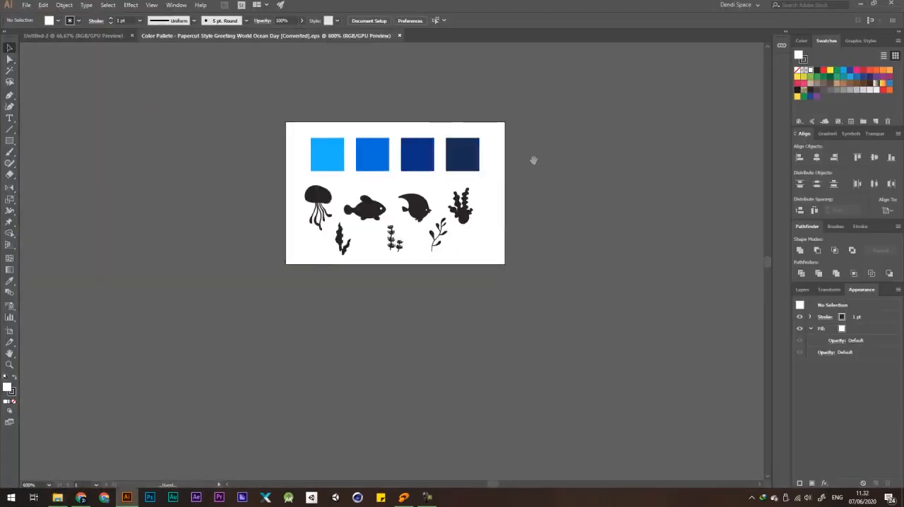
{"action": "left_click_drag", "start_coordinate": [534, 160], "coordinate": [517, 170]}
{"action": "scroll", "coordinate": [438, 163], "scroll_direction": "up", "scroll_amount": 3}
{"action": "left_click_drag", "start_coordinate": [456, 169], "coordinate": [490, 145]}
{"action": "key", "text": "ctrl+z"}
{"action": "left_click_drag", "start_coordinate": [458, 315], "coordinate": [503, 305]}
{"action": "key", "text": "ctrl+z"}
{"action": "scroll", "coordinate": [458, 215], "scroll_direction": "down", "scroll_amount": 1}
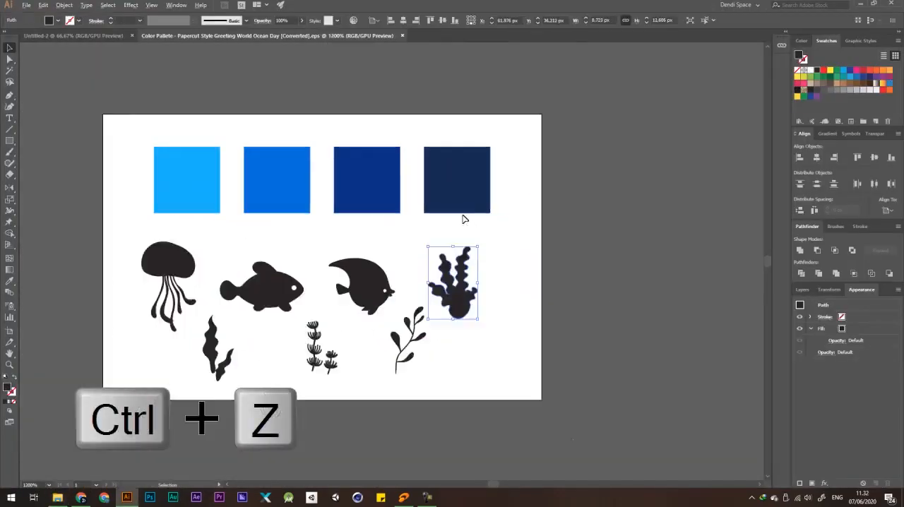
{"action": "left_click_drag", "start_coordinate": [487, 245], "coordinate": [555, 214]}
{"action": "scroll", "coordinate": [400, 284], "scroll_direction": "up", "scroll_amount": 1}
{"action": "left_click_drag", "start_coordinate": [455, 256], "coordinate": [459, 234]}
{"action": "key", "text": "ctrl+z"}
{"action": "scroll", "coordinate": [428, 245], "scroll_direction": "down", "scroll_amount": 1}
{"action": "left_click", "coordinate": [592, 244]}
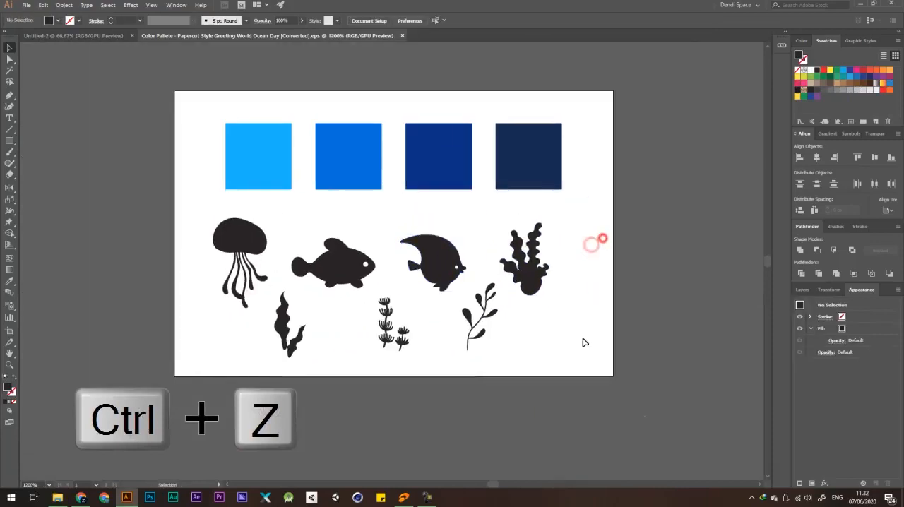
Copy all the colour squares and sea silhouettes into the Untitled-2 document and place them beside the artboard, off its right edge.
{"action": "left_click_drag", "start_coordinate": [534, 359], "coordinate": [226, 124]}
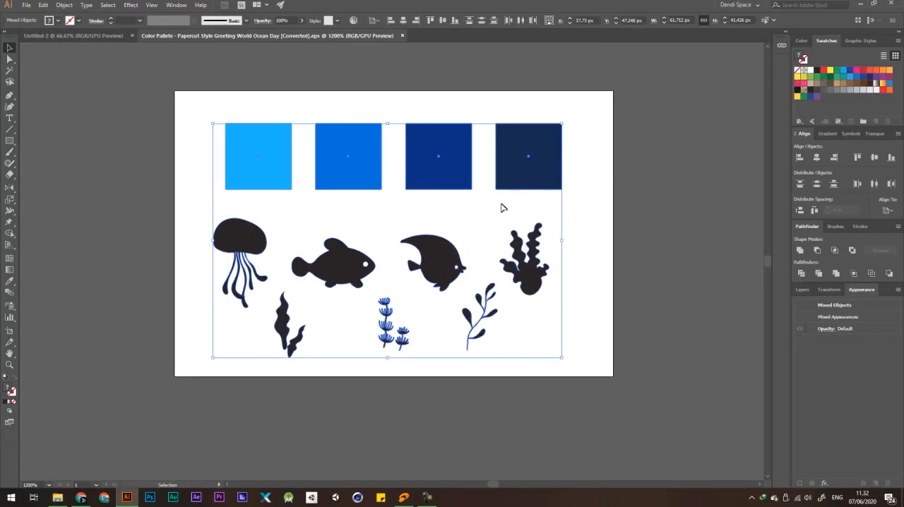
{"action": "key", "text": "ctrl+c"}
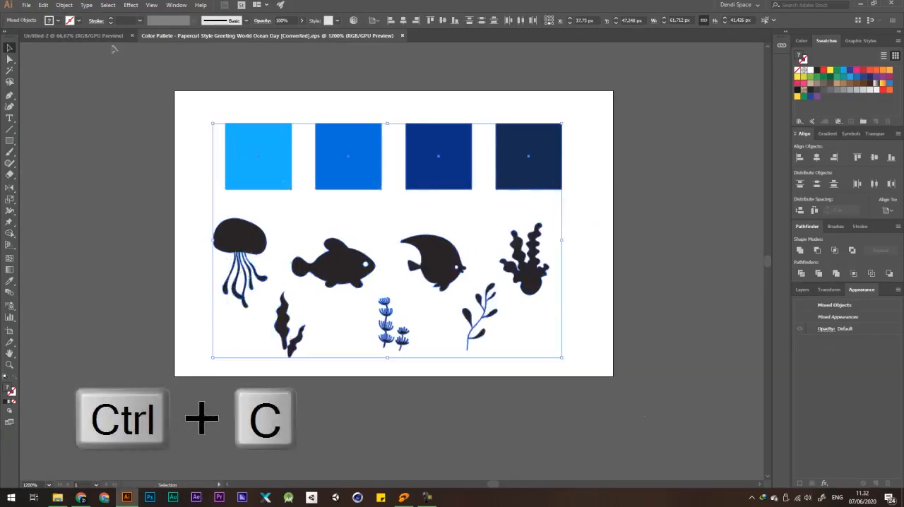
{"action": "left_click", "coordinate": [92, 35]}
{"action": "key", "text": "ctrl+v"}
{"action": "left_click_drag", "start_coordinate": [403, 255], "coordinate": [553, 153]}
{"action": "scroll", "coordinate": [217, 187], "scroll_direction": "down", "scroll_amount": 2}
{"action": "left_click_drag", "start_coordinate": [242, 185], "coordinate": [487, 190]}
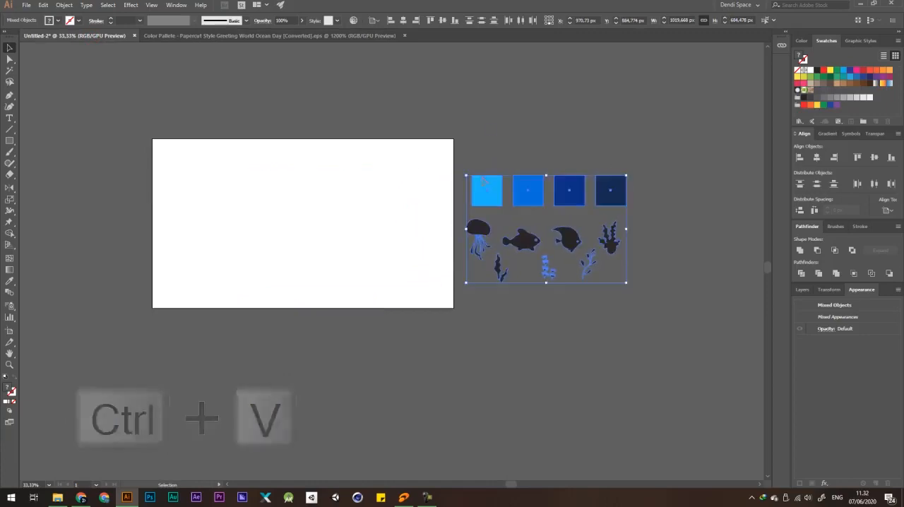
{"action": "left_click", "coordinate": [491, 128]}
Close the colour palette document and return to Untitled-2.
{"action": "left_click", "coordinate": [404, 35]}
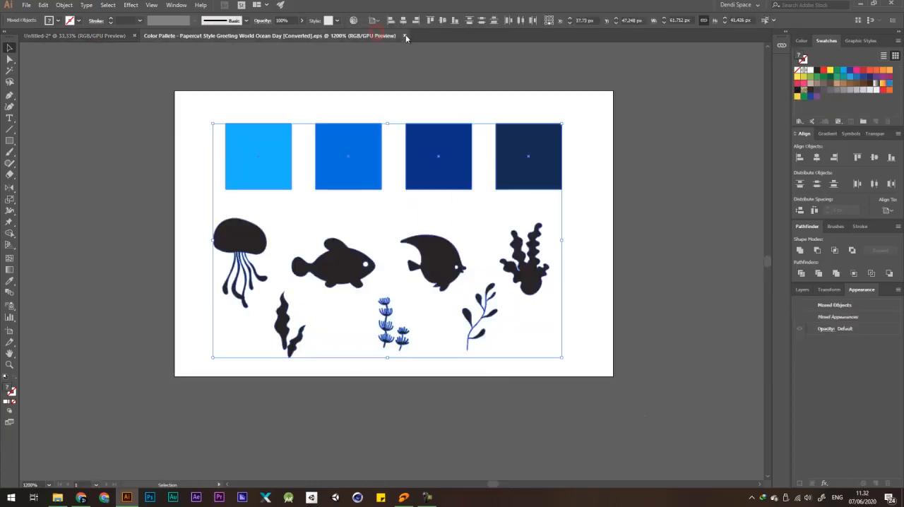
{"action": "left_click", "coordinate": [536, 112]}
{"action": "scroll", "coordinate": [459, 173], "scroll_direction": "up", "scroll_amount": 1}
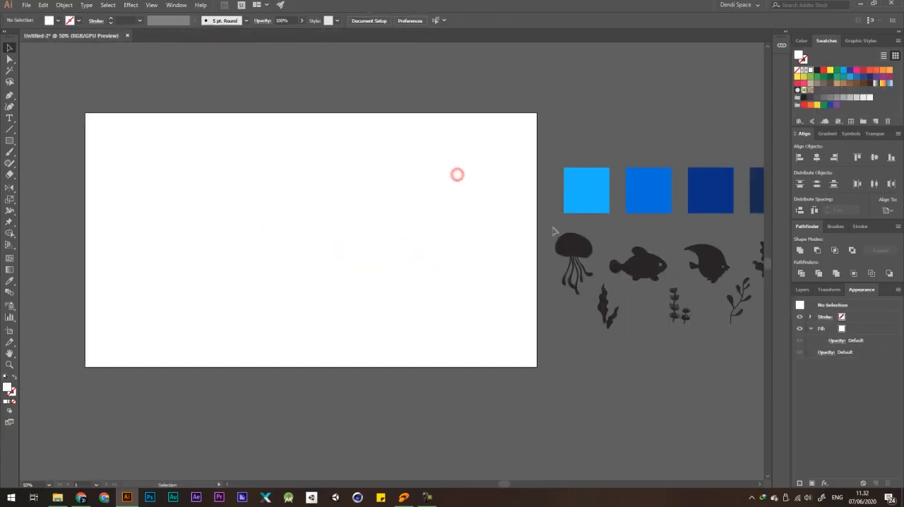
Create a 1920 × 1080 px rectangle with the Rectangle tool.
{"action": "left_click", "coordinate": [8, 141]}
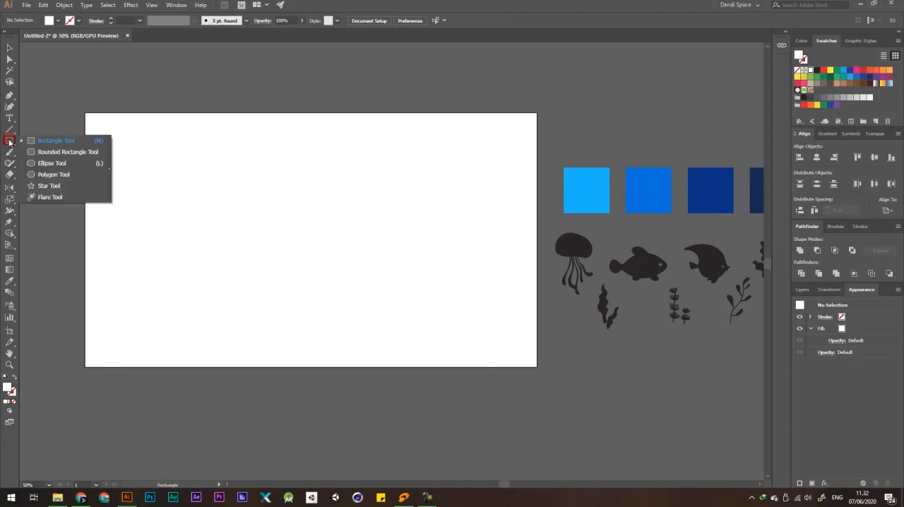
{"action": "left_click", "coordinate": [73, 142]}
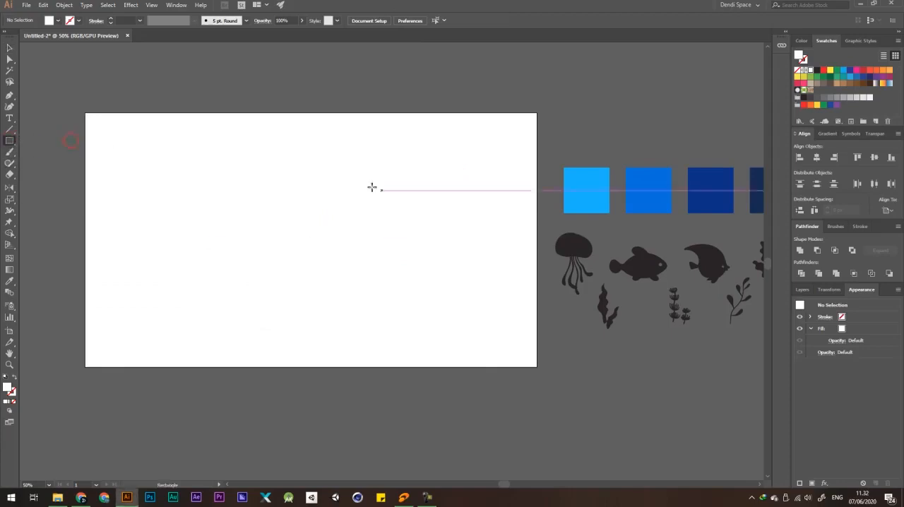
{"action": "left_click", "coordinate": [343, 173]}
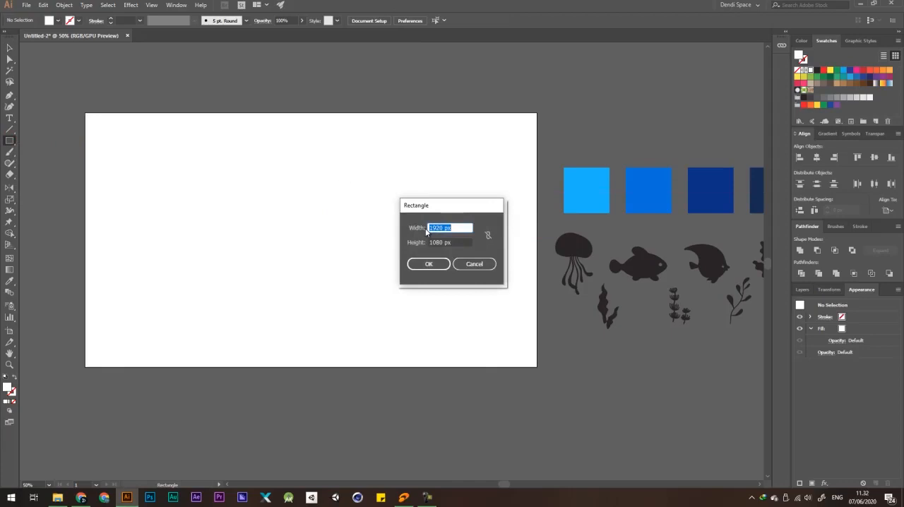
{"action": "double_click", "coordinate": [456, 242]}
{"action": "left_click", "coordinate": [437, 263]}
{"action": "key", "text": "v"}
{"action": "left_click", "coordinate": [571, 101]}
{"action": "scroll", "coordinate": [354, 209], "scroll_direction": "down", "scroll_amount": 1}
Center the white rectangle horizontally and vertically on the artboard.
{"action": "left_click_drag", "start_coordinate": [453, 223], "coordinate": [386, 271]}
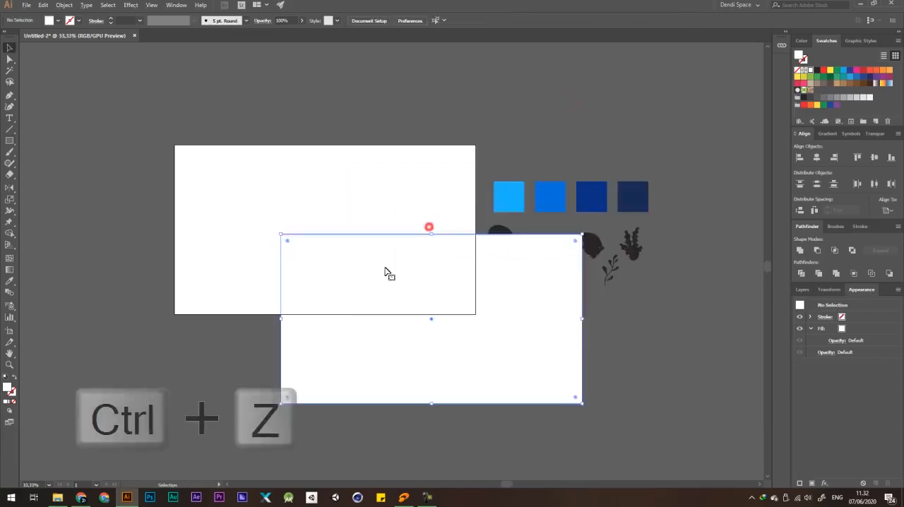
{"action": "key", "text": "ctrl+z"}
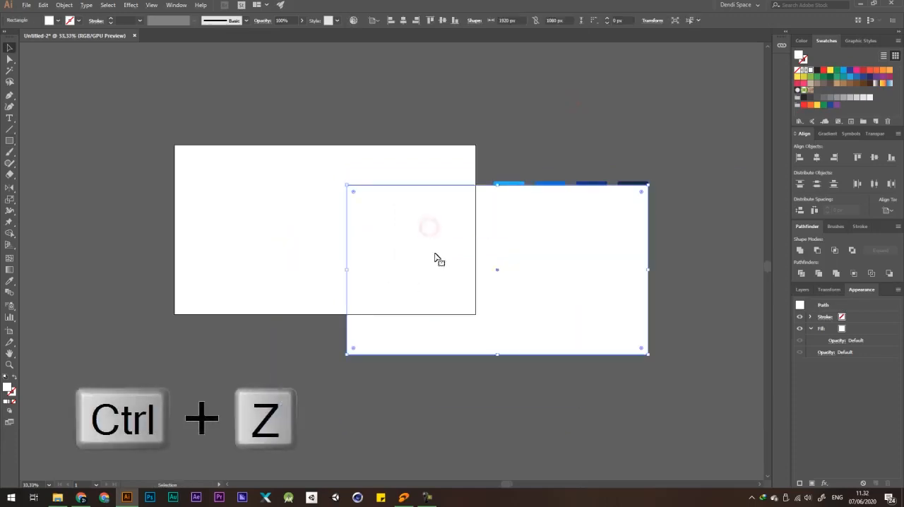
{"action": "left_click", "coordinate": [403, 21]}
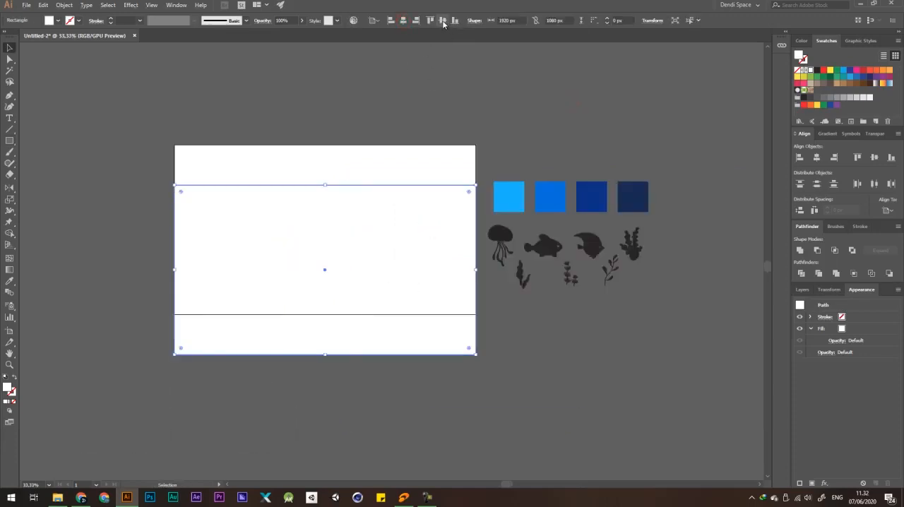
{"action": "left_click", "coordinate": [442, 20]}
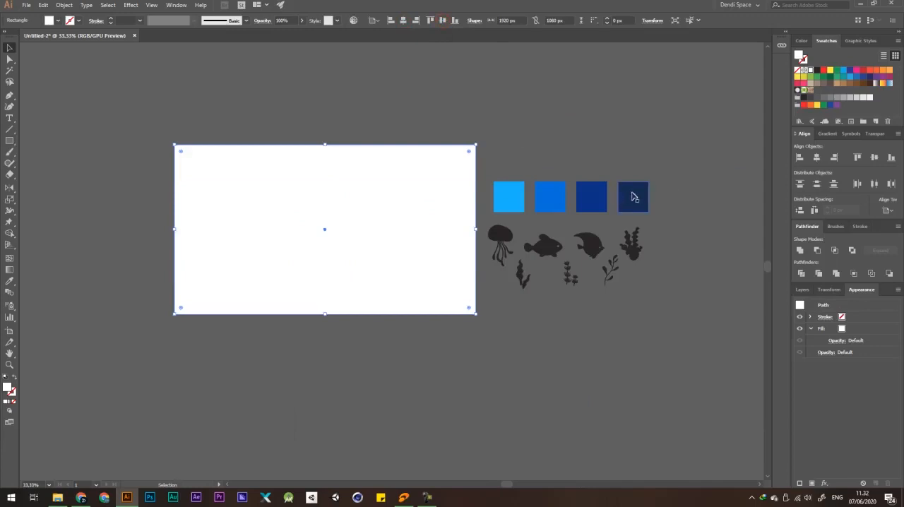
Fill the background rectangle with the darkest navy sampled from the palette squares using the Eyedropper.
{"action": "key", "text": "i"}
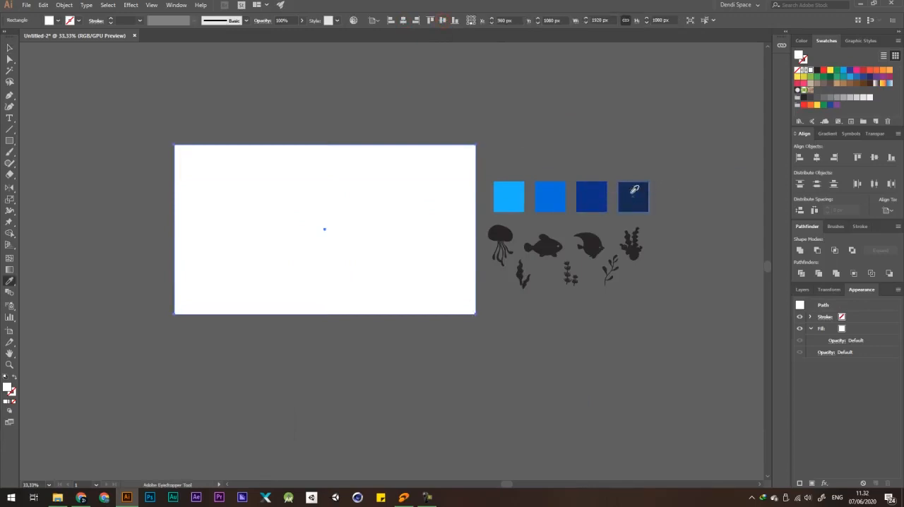
{"action": "left_click", "coordinate": [634, 195]}
{"action": "key", "text": "v"}
{"action": "left_click", "coordinate": [593, 148]}
{"action": "scroll", "coordinate": [496, 160], "scroll_direction": "down", "scroll_amount": 1}
{"action": "scroll", "coordinate": [330, 152], "scroll_direction": "up", "scroll_amount": 1}
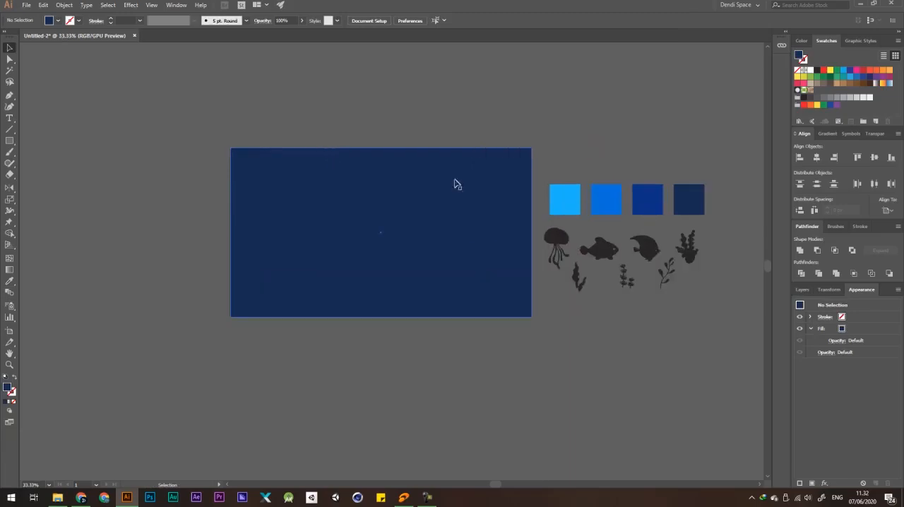
Draw a closed wavy blob across the middle of the navy rectangle with the Pen tool and fill it white.
{"action": "left_click_drag", "start_coordinate": [506, 161], "coordinate": [490, 152]}
{"action": "scroll", "coordinate": [449, 156], "scroll_direction": "up", "scroll_amount": 1}
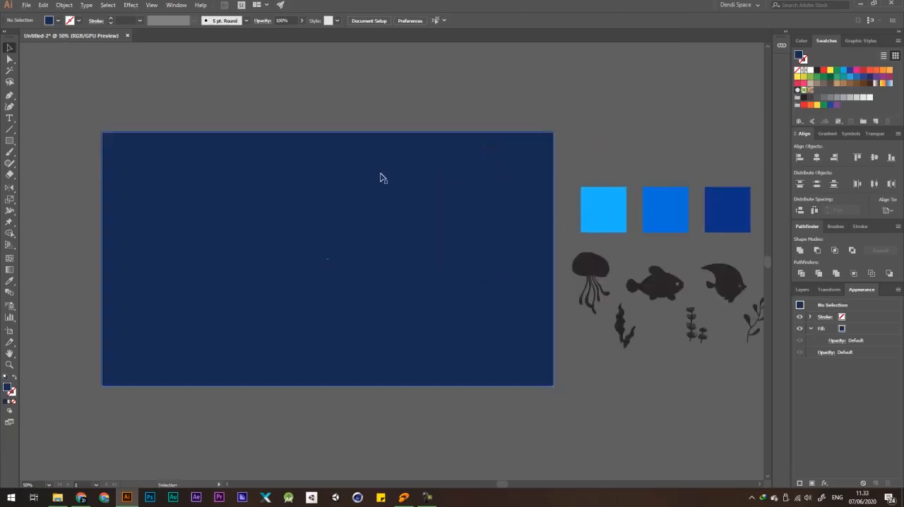
{"action": "key", "text": "p"}
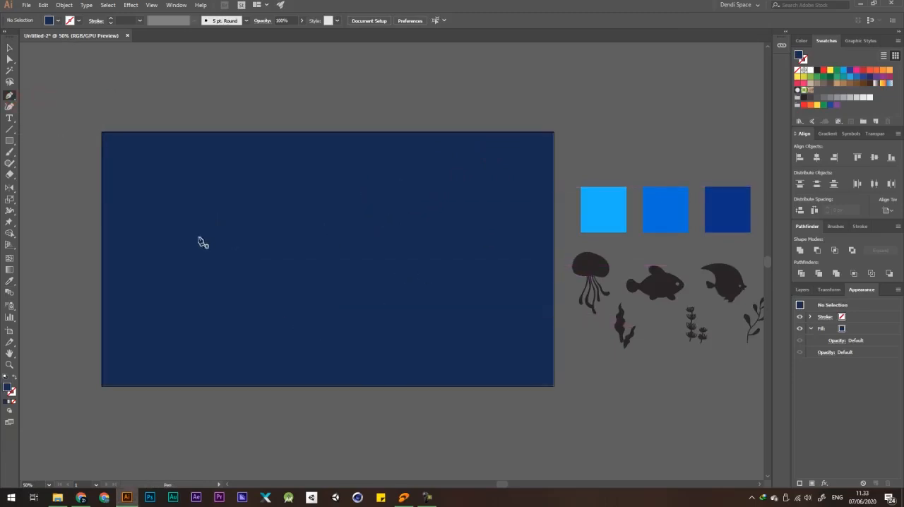
{"action": "left_click", "coordinate": [184, 219]}
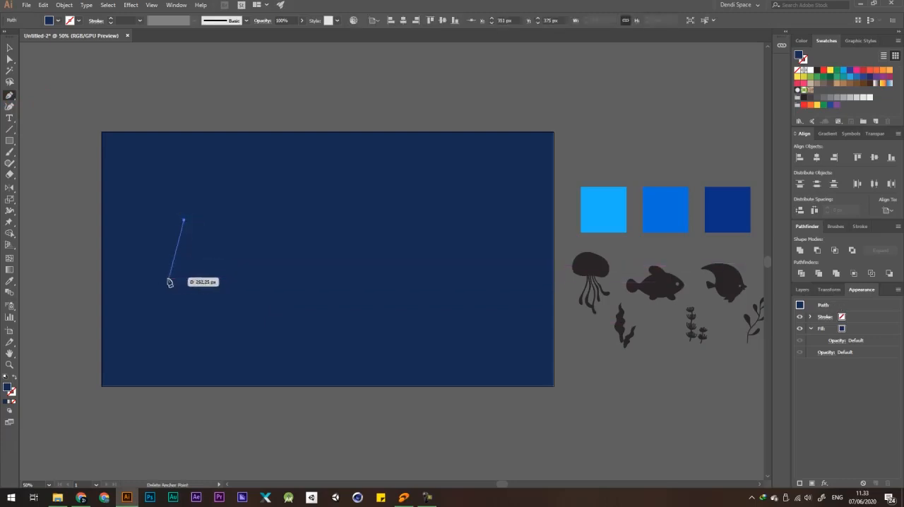
{"action": "left_click_drag", "start_coordinate": [170, 285], "coordinate": [171, 309]}
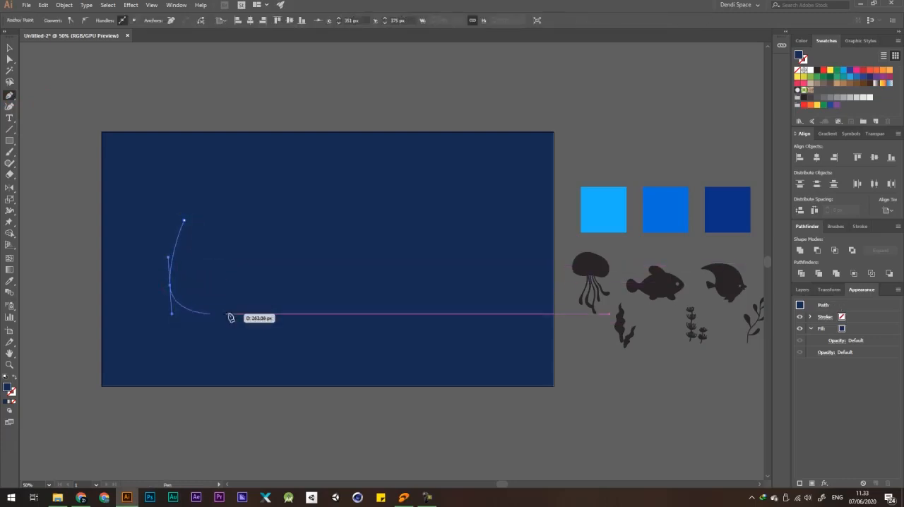
{"action": "left_click_drag", "start_coordinate": [240, 300], "coordinate": [261, 296]}
{"action": "left_click_drag", "start_coordinate": [338, 313], "coordinate": [443, 301]}
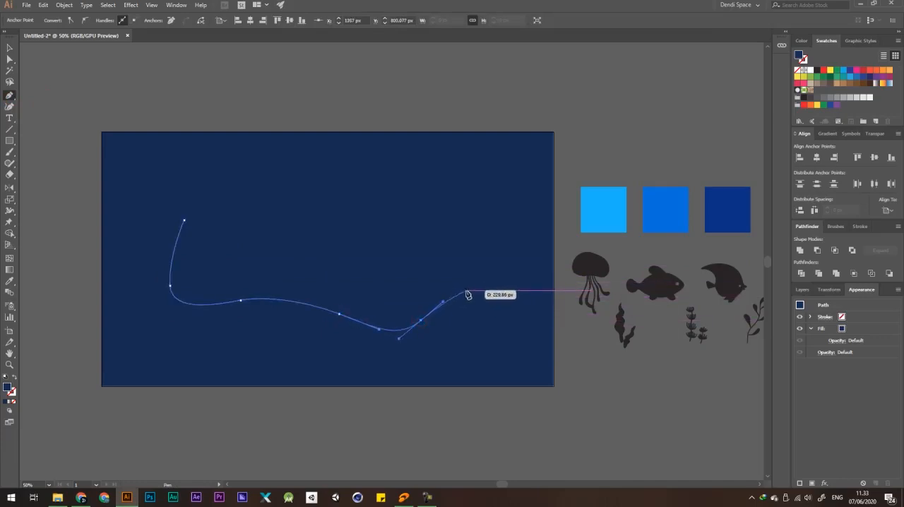
{"action": "left_click_drag", "start_coordinate": [469, 304], "coordinate": [493, 315]}
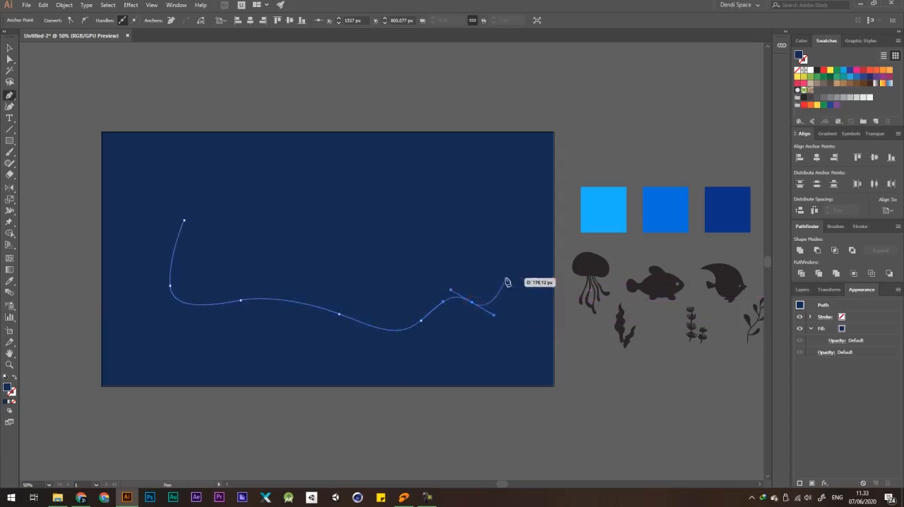
{"action": "left_click_drag", "start_coordinate": [503, 274], "coordinate": [484, 235]}
{"action": "left_click_drag", "start_coordinate": [497, 183], "coordinate": [332, 199]}
{"action": "left_click_drag", "start_coordinate": [273, 189], "coordinate": [226, 177]}
{"action": "left_click_drag", "start_coordinate": [183, 221], "coordinate": [180, 232]}
{"action": "key", "text": "v"}
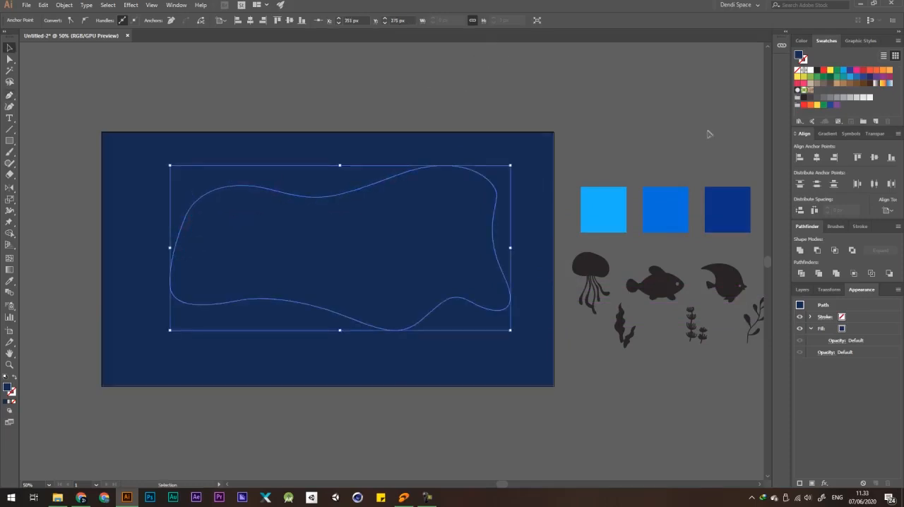
{"action": "left_click", "coordinate": [812, 70]}
{"action": "left_click", "coordinate": [595, 85]}
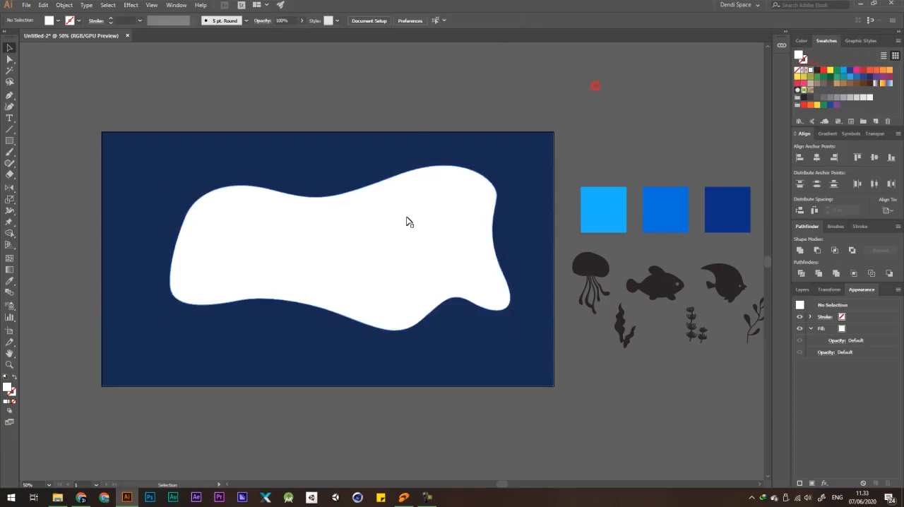
Smooth the white blob's upper-right curve by adjusting the direction handle of its corner anchor.
{"action": "left_click", "coordinate": [405, 216]}
{"action": "key", "text": "a"}
{"action": "left_click", "coordinate": [492, 203]}
{"action": "scroll", "coordinate": [492, 203], "scroll_direction": "up", "scroll_amount": 3}
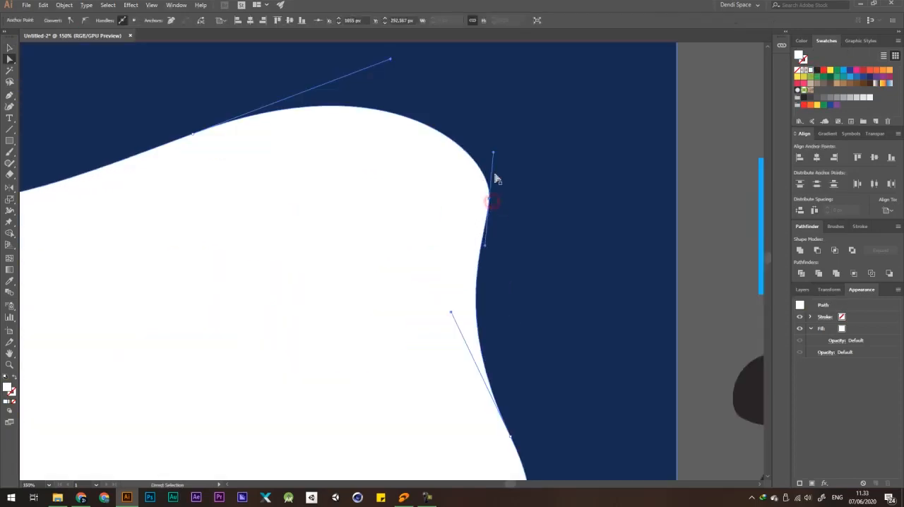
{"action": "left_click_drag", "start_coordinate": [494, 153], "coordinate": [482, 125]}
{"action": "scroll", "coordinate": [515, 160], "scroll_direction": "down", "scroll_amount": 4}
{"action": "left_click", "coordinate": [643, 114]}
{"action": "scroll", "coordinate": [323, 190], "scroll_direction": "up", "scroll_amount": 2}
{"action": "scroll", "coordinate": [315, 195], "scroll_direction": "down", "scroll_amount": 2}
Center the white blob horizontally and vertically on the artboard.
{"action": "key", "text": "v"}
{"action": "scroll", "coordinate": [508, 169], "scroll_direction": "up", "scroll_amount": 1}
{"action": "left_click", "coordinate": [472, 189]}
{"action": "left_click_drag", "start_coordinate": [543, 134], "coordinate": [534, 139]}
{"action": "key", "text": "ctrl+z"}
{"action": "left_click", "coordinate": [476, 179]}
{"action": "left_click", "coordinate": [403, 20]}
{"action": "left_click", "coordinate": [442, 20]}
{"action": "left_click", "coordinate": [483, 64]}
{"action": "scroll", "coordinate": [428, 141], "scroll_direction": "down", "scroll_amount": 2}
{"action": "scroll", "coordinate": [438, 189], "scroll_direction": "up", "scroll_amount": 2}
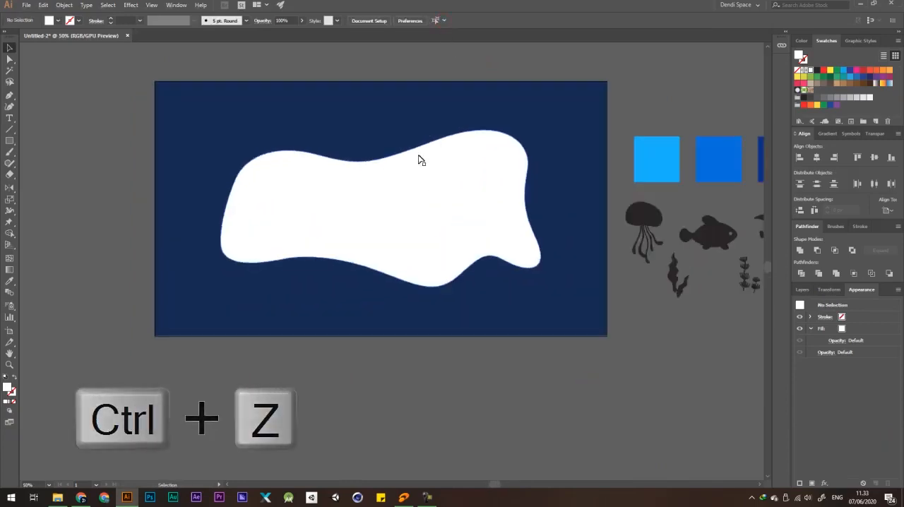
Duplicate the navy background rectangle in place, directly in front of the original.
{"action": "left_click_drag", "start_coordinate": [471, 95], "coordinate": [357, 148]}
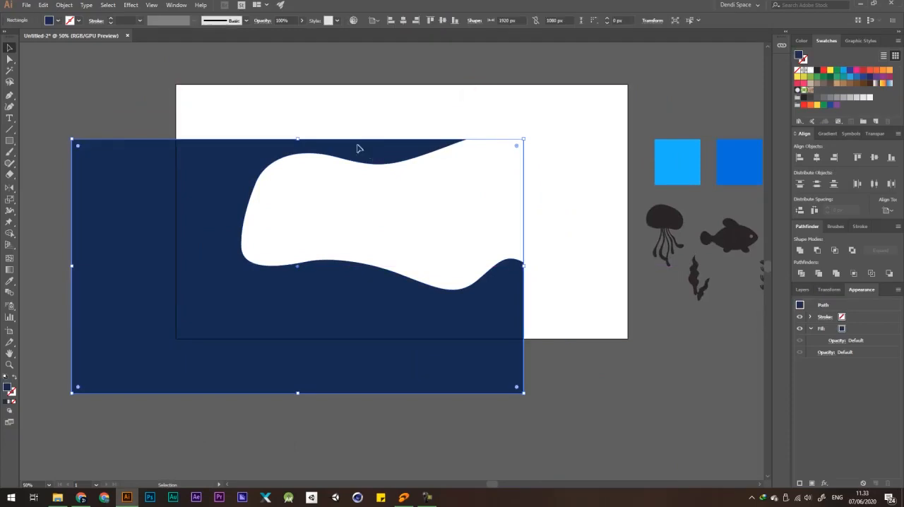
{"action": "key", "text": "ctrl+z"}
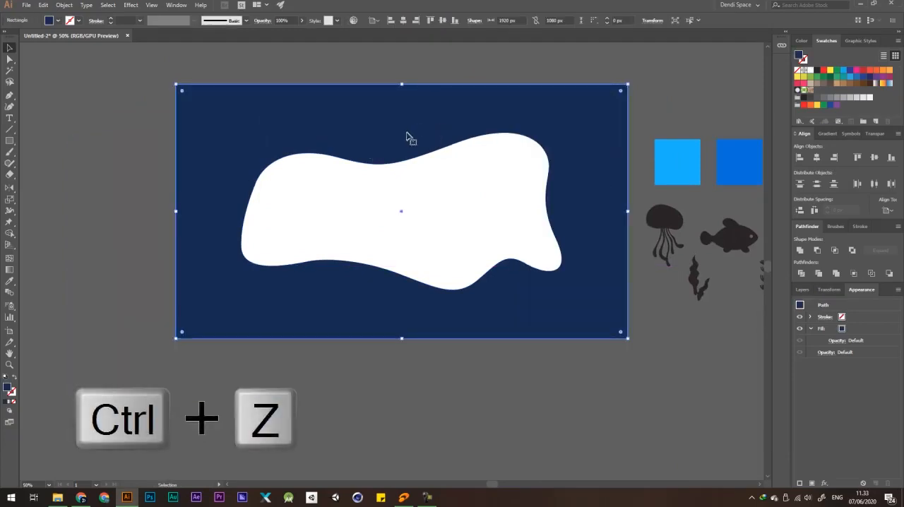
{"action": "left_click_drag", "start_coordinate": [451, 109], "coordinate": [426, 100]}
{"action": "key", "text": "ctrl+c"}
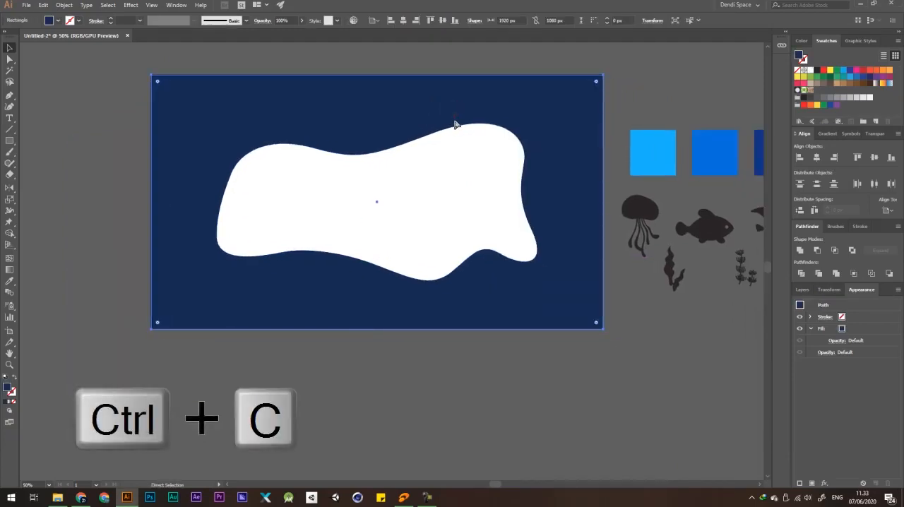
{"action": "key", "text": "ctrl+f"}
{"action": "left_click_drag", "start_coordinate": [547, 113], "coordinate": [481, 176]}
{"action": "key", "text": "ctrl+z"}
{"action": "left_click", "coordinate": [666, 72]}
{"action": "left_click_drag", "start_coordinate": [581, 95], "coordinate": [428, 184]}
{"action": "left_click_drag", "start_coordinate": [372, 113], "coordinate": [467, 93]}
{"action": "key", "text": "ctrl+z"}
{"action": "key", "text": "ctrl+z"}
{"action": "left_click", "coordinate": [650, 83]}
{"action": "left_click_drag", "start_coordinate": [570, 125], "coordinate": [564, 202]}
{"action": "key", "text": "ctrl+z"}
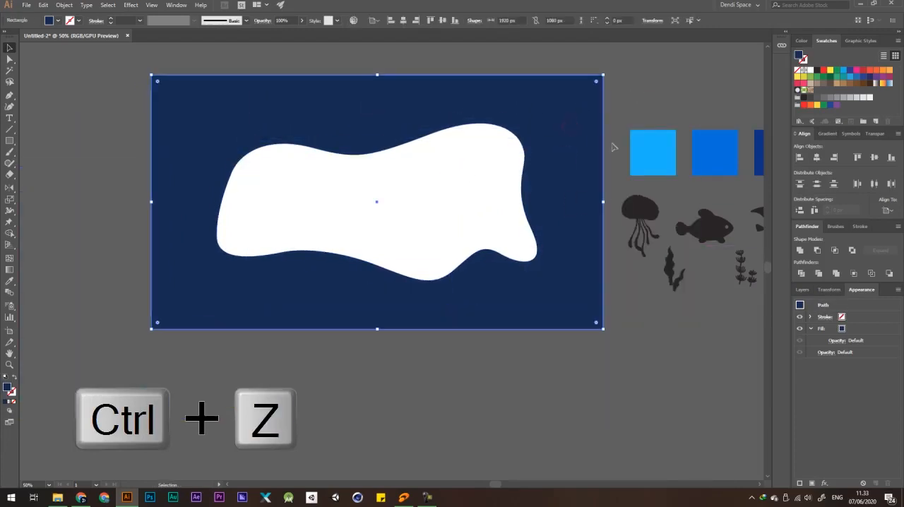
Bring the duplicated navy rectangle to the front, above the white blob.
{"action": "key", "text": "ctrl"}
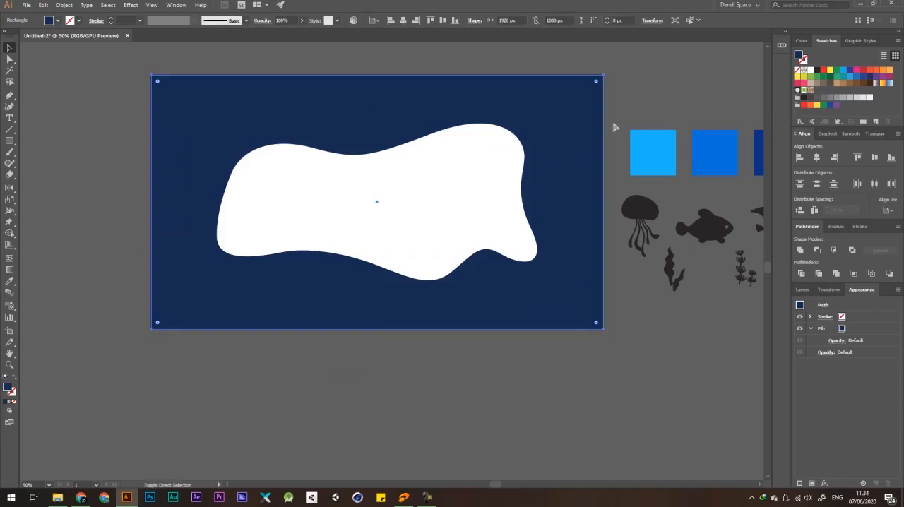
{"action": "key", "text": "ctrl+shift+bracketright"}
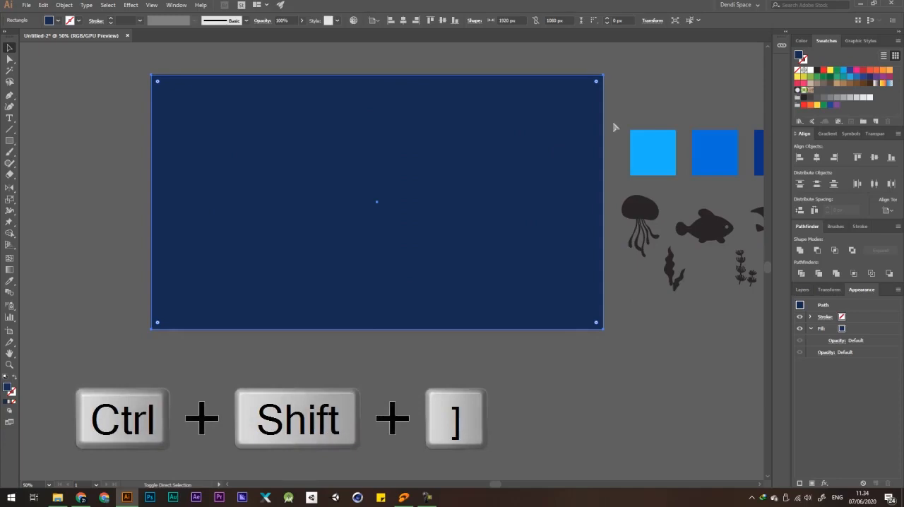
{"action": "left_click", "coordinate": [626, 97]}
{"action": "left_click_drag", "start_coordinate": [520, 126], "coordinate": [314, 125]}
{"action": "left_click_drag", "start_coordinate": [464, 176], "coordinate": [412, 213]}
{"action": "left_click_drag", "start_coordinate": [526, 124], "coordinate": [374, 211]}
{"action": "key", "text": "ctrl+z"}
{"action": "key", "text": "ctrl+z"}
{"action": "key", "text": "ctrl+z"}
{"action": "key", "text": "ctrl+z"}
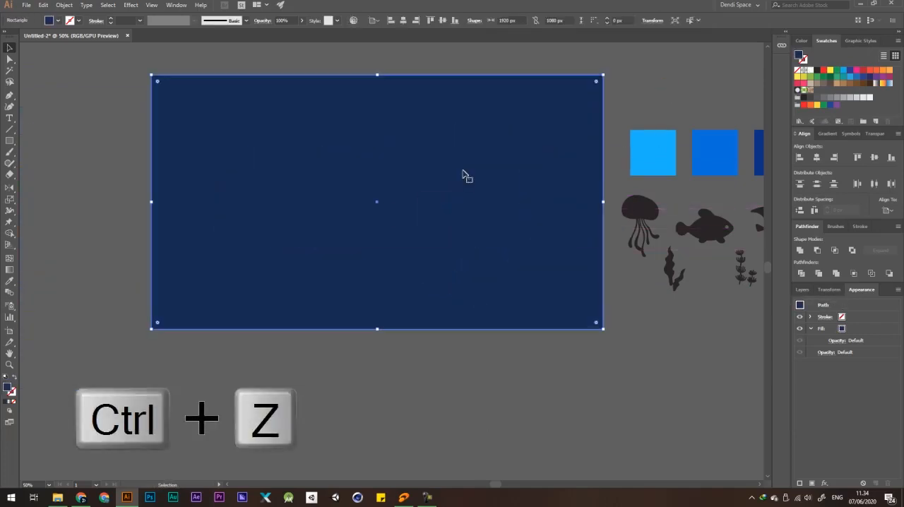
Send the duplicated navy rectangle one level back so it sits behind the white blob.
{"action": "key", "text": "a"}
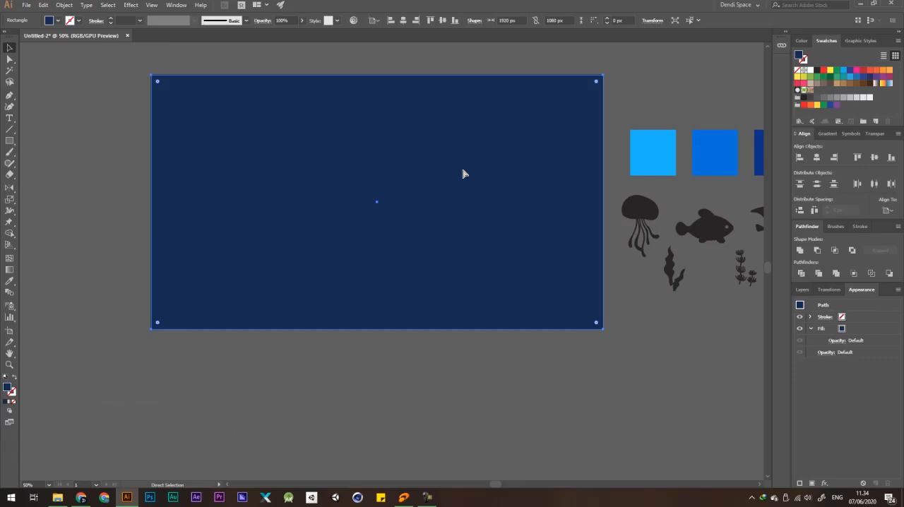
{"action": "key", "text": "ctrl+bracketleft"}
{"action": "key", "text": "v"}
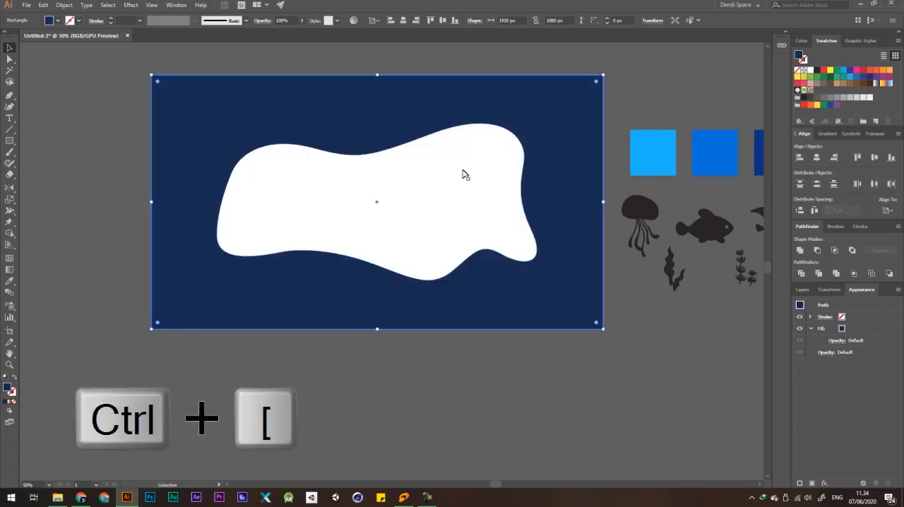
{"action": "left_click", "coordinate": [625, 96]}
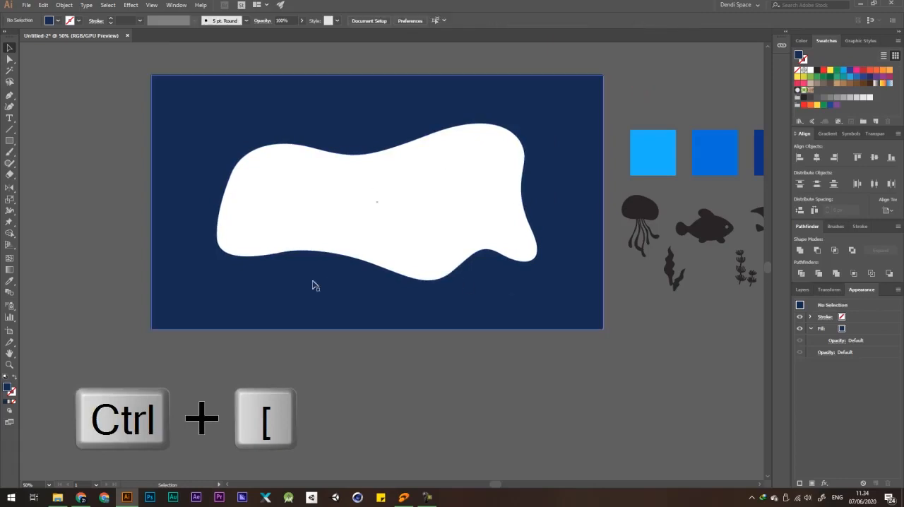
{"action": "left_click_drag", "start_coordinate": [492, 166], "coordinate": [398, 262]}
{"action": "key", "text": "ctrl+z"}
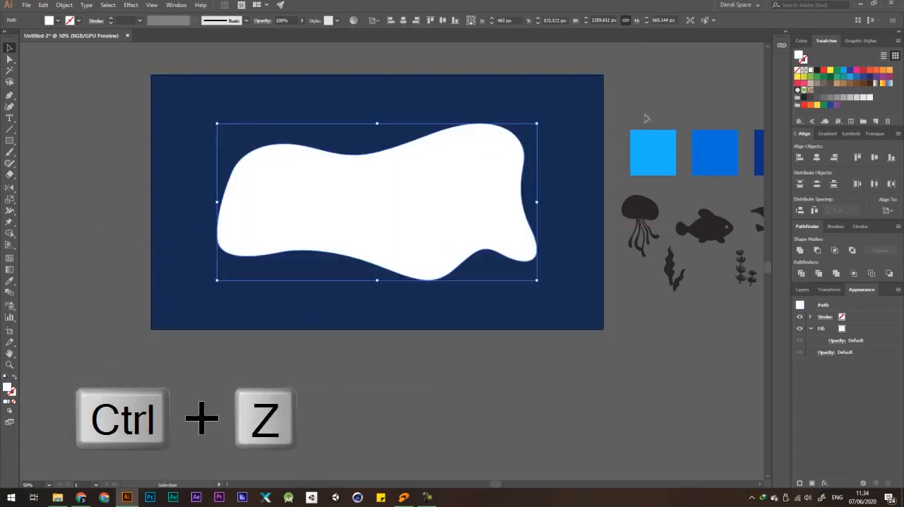
{"action": "left_click", "coordinate": [660, 94]}
{"action": "key", "text": "ctrl+shift+z"}
{"action": "left_click_drag", "start_coordinate": [454, 170], "coordinate": [391, 234]}
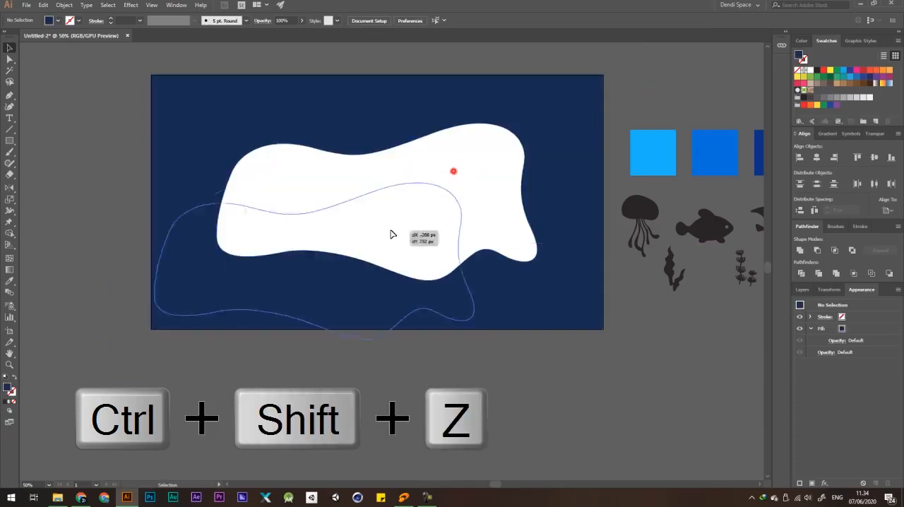
{"action": "key", "text": "ctrl+z"}
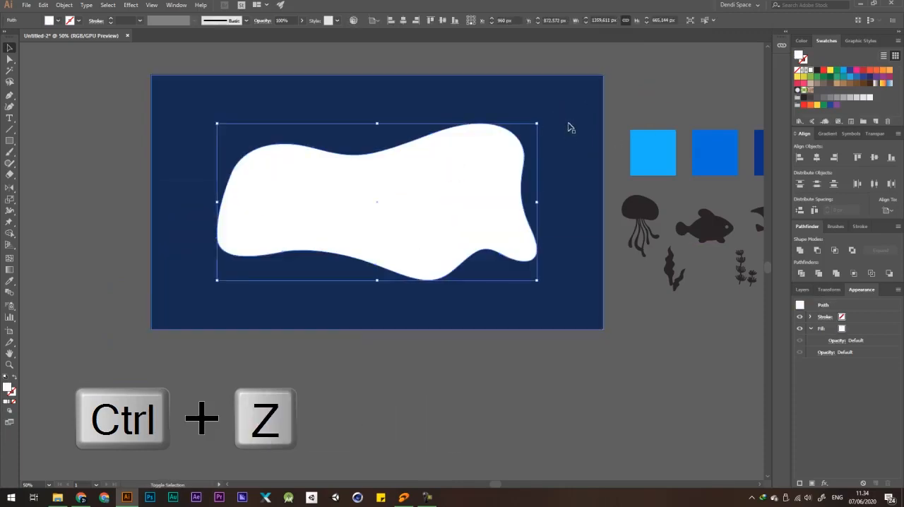
Cut the white blob's shape out of the front navy rectangle with the Shape Builder tool.
{"action": "left_click", "coordinate": [572, 100], "text": "shift"}
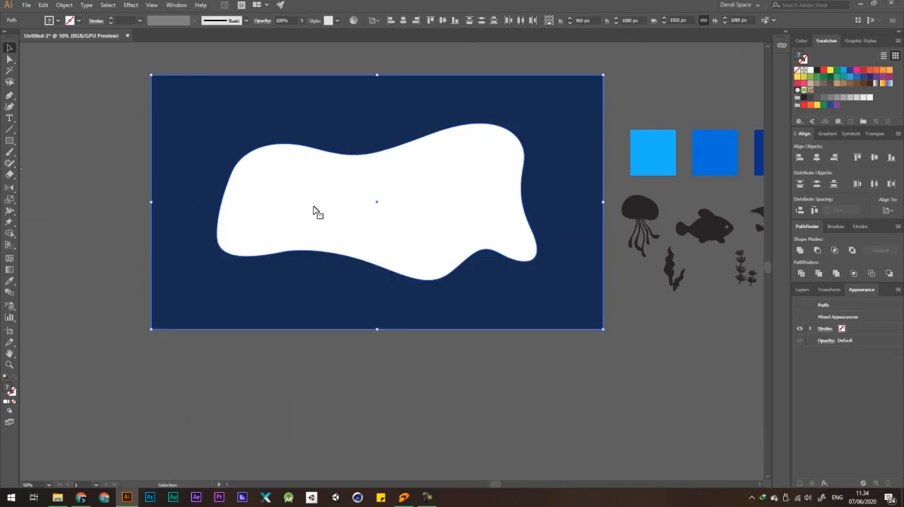
{"action": "left_click", "coordinate": [9, 233]}
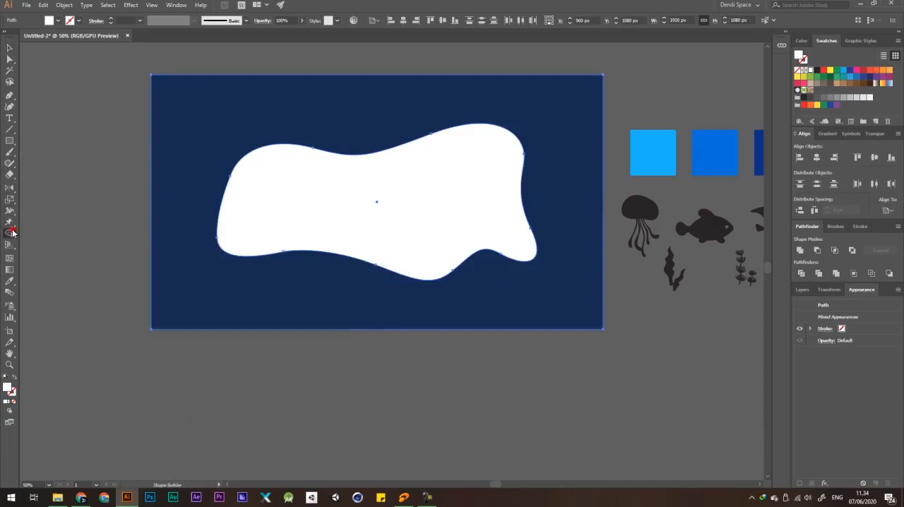
{"action": "left_click", "coordinate": [71, 236]}
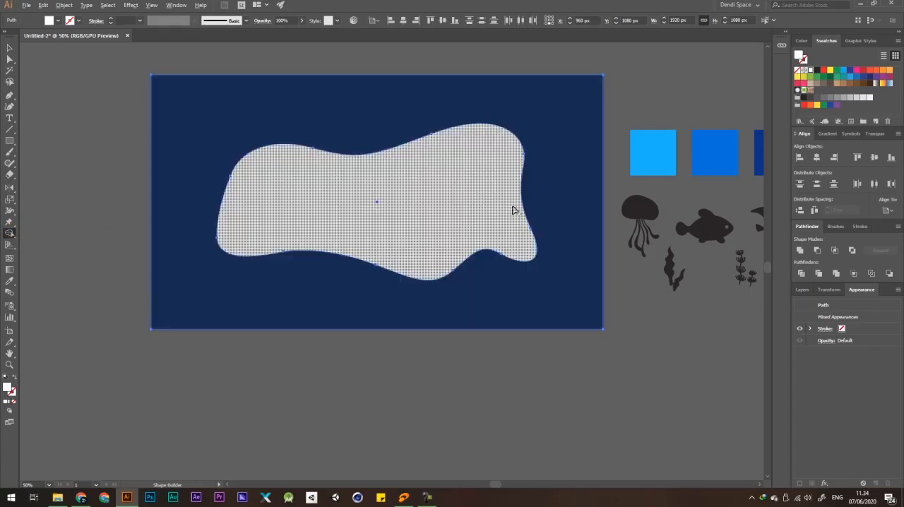
{"action": "left_click", "coordinate": [398, 205], "text": "alt"}
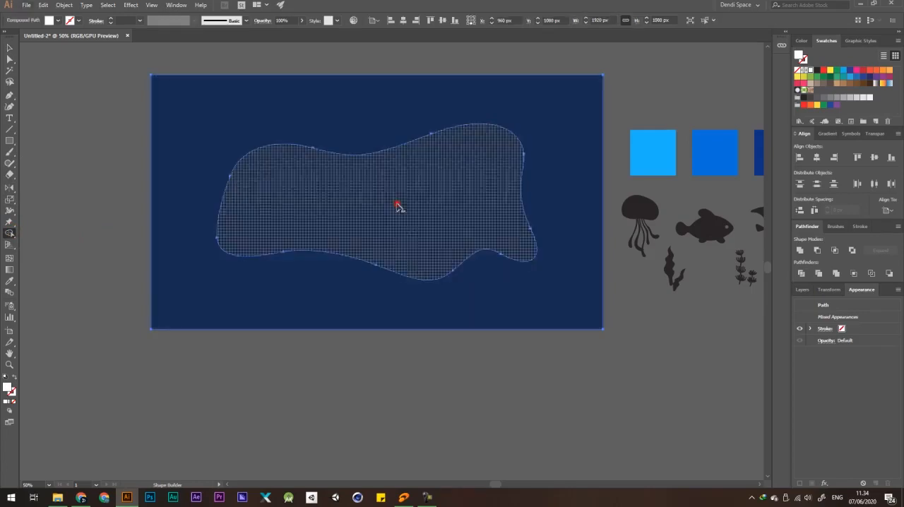
{"action": "scroll", "coordinate": [306, 181], "scroll_direction": "down", "scroll_amount": 2}
{"action": "key", "text": "v"}
{"action": "left_click", "coordinate": [522, 83]}
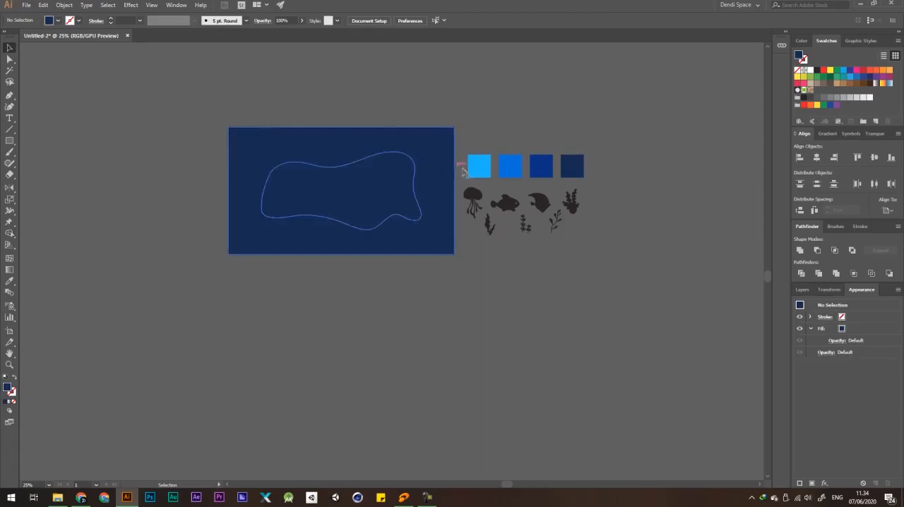
{"action": "left_click_drag", "start_coordinate": [438, 145], "coordinate": [195, 145]}
{"action": "left_click_drag", "start_coordinate": [244, 88], "coordinate": [375, 105]}
{"action": "key", "text": "ctrl+z"}
{"action": "key", "text": "ctrl+z"}
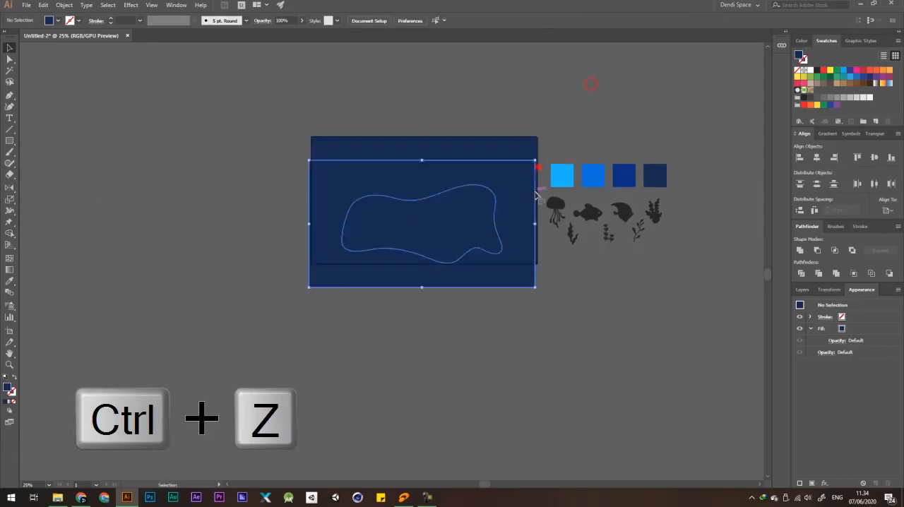
{"action": "left_click_drag", "start_coordinate": [535, 192], "coordinate": [535, 193]}
{"action": "key", "text": "ctrl+z"}
{"action": "left_click", "coordinate": [587, 126]}
Recolour the cutout rectangle with the royal blue sampled from the third palette square.
{"action": "left_click", "coordinate": [511, 141]}
{"action": "key", "text": "o"}
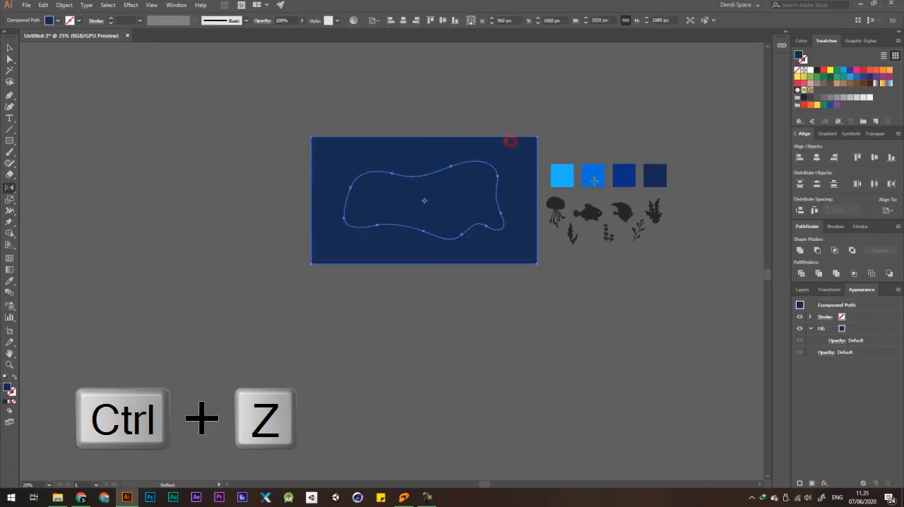
{"action": "key", "text": "i"}
{"action": "left_click", "coordinate": [624, 175]}
{"action": "key", "text": "v"}
{"action": "left_click", "coordinate": [622, 127]}
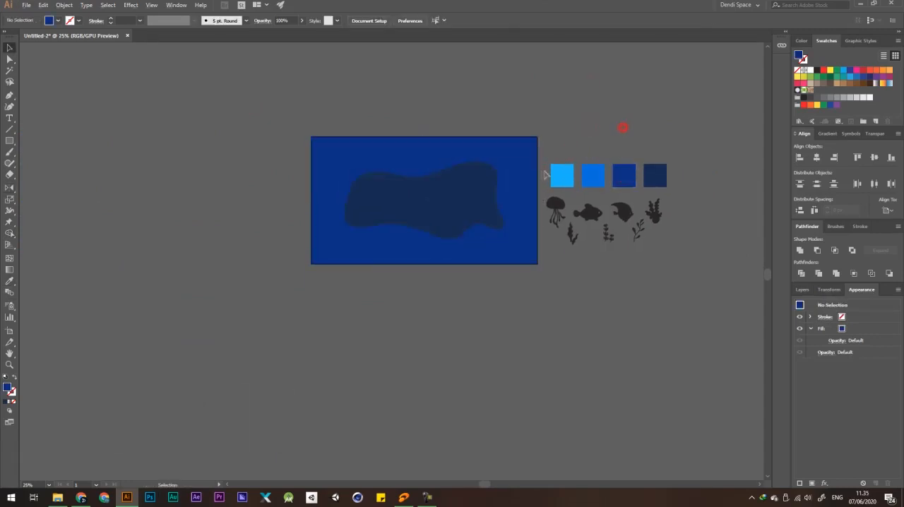
{"action": "scroll", "coordinate": [542, 176], "scroll_direction": "up", "scroll_amount": 1}
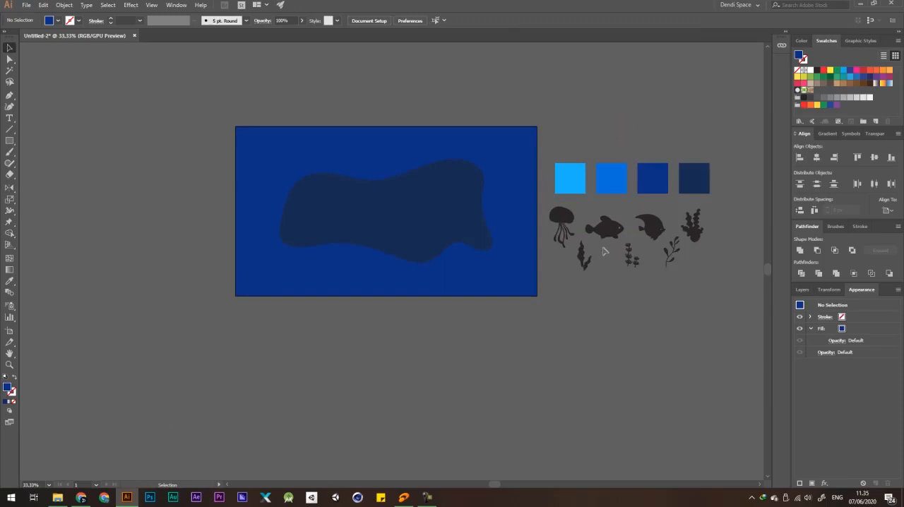
{"action": "left_click_drag", "start_coordinate": [520, 204], "coordinate": [509, 223]}
{"action": "key", "text": "ctrl+z"}
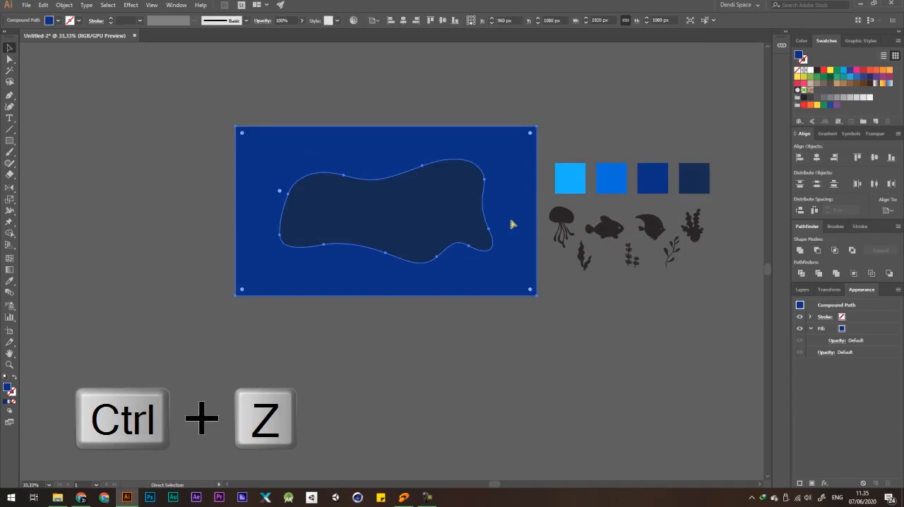
{"action": "left_click", "coordinate": [610, 139]}
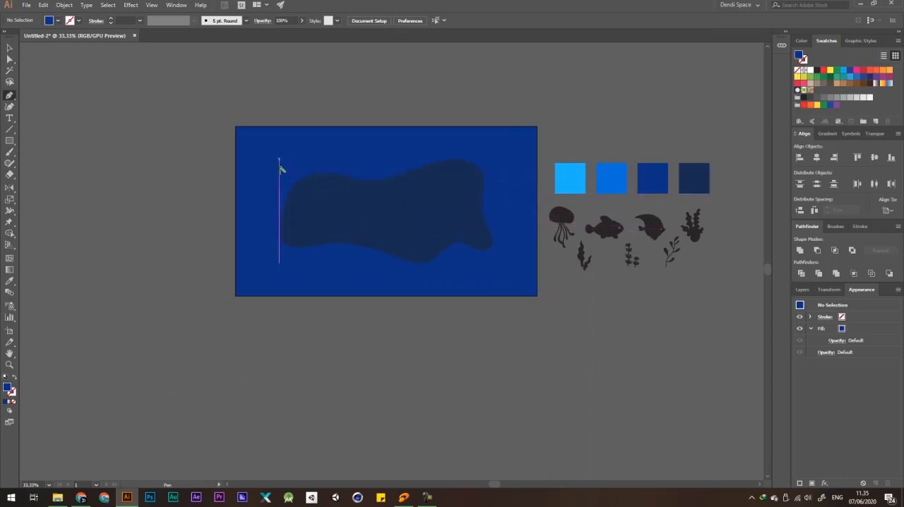
Draw a larger wavy Pen path around the cutout's left, lower and right edges, continuing over its upper-right curve.
{"action": "scroll", "coordinate": [275, 173], "scroll_direction": "up", "scroll_amount": 2}
{"action": "left_click_drag", "start_coordinate": [347, 148], "coordinate": [257, 130]}
{"action": "left_click", "coordinate": [268, 119]}
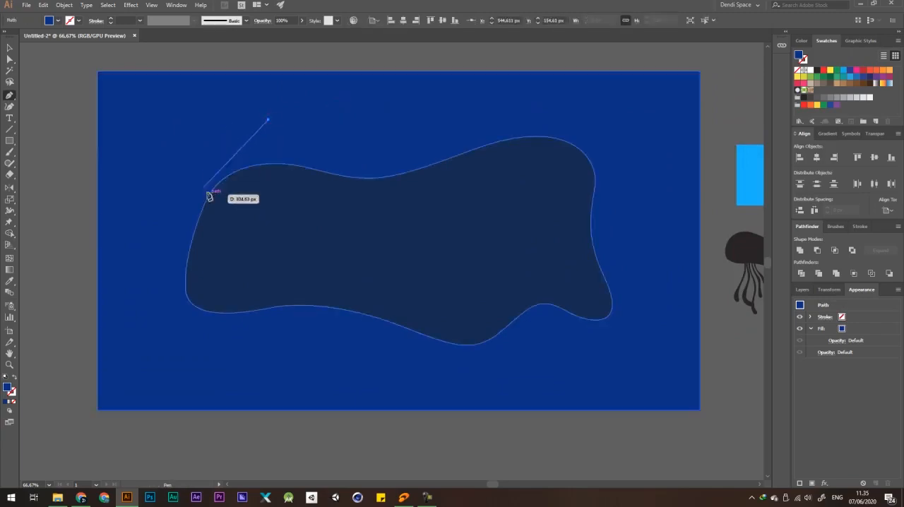
{"action": "left_click_drag", "start_coordinate": [186, 197], "coordinate": [171, 238]}
{"action": "key", "text": "ctrl+z"}
{"action": "left_click_drag", "start_coordinate": [194, 206], "coordinate": [177, 265]}
{"action": "left_click_drag", "start_coordinate": [183, 351], "coordinate": [199, 370]}
{"action": "left_click_drag", "start_coordinate": [332, 317], "coordinate": [382, 326]}
{"action": "left_click_drag", "start_coordinate": [505, 374], "coordinate": [534, 360]}
{"action": "left_click_drag", "start_coordinate": [560, 318], "coordinate": [579, 323]}
{"action": "left_click_drag", "start_coordinate": [621, 312], "coordinate": [626, 279]}
{"action": "left_click_drag", "start_coordinate": [621, 165], "coordinate": [658, 105]}
{"action": "left_click_drag", "start_coordinate": [513, 110], "coordinate": [439, 141]}
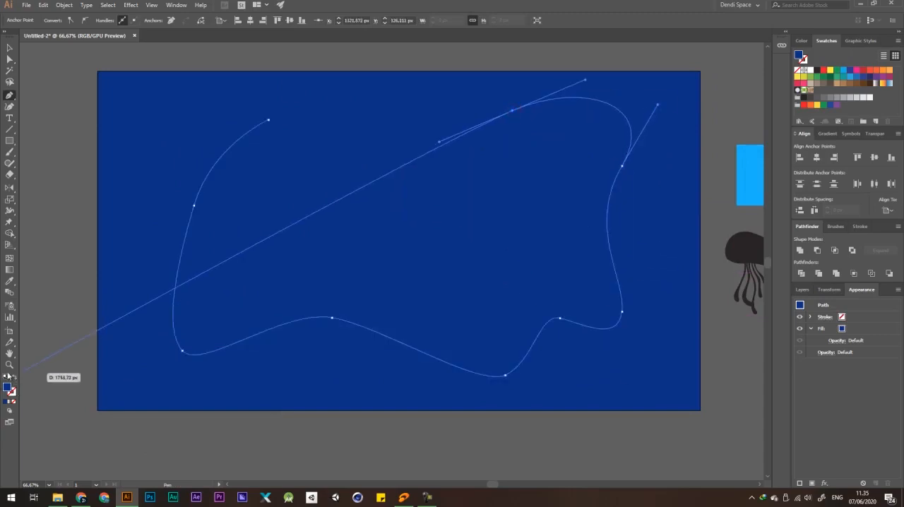
Give the wavy path a white 1 pt stroke without fill and close it along the cutout's upper edge.
{"action": "left_click", "coordinate": [805, 61]}
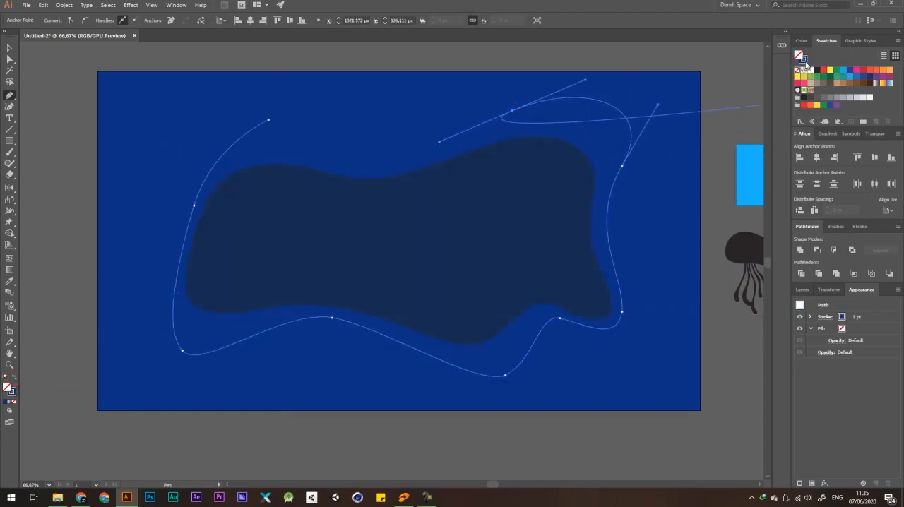
{"action": "left_click", "coordinate": [352, 162]}
{"action": "left_click_drag", "start_coordinate": [351, 160], "coordinate": [328, 158]}
{"action": "mouse_move", "coordinate": [269, 120]}
{"action": "left_mouse_down"}
{"action": "mouse_move", "coordinate": [238, 134]}
{"action": "mouse_move", "coordinate": [263, 136]}
{"action": "left_mouse_up"}
Smooth the white outline's upper-left and left curves by adjusting its anchors' direction handles.
{"action": "key", "text": "a"}
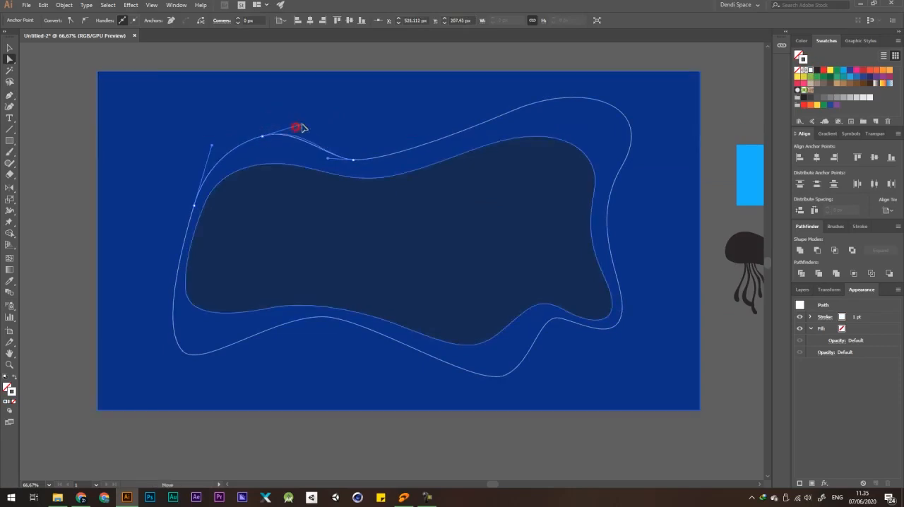
{"action": "scroll", "coordinate": [302, 127], "scroll_direction": "down", "scroll_amount": 3}
{"action": "left_click", "coordinate": [367, 78]}
{"action": "scroll", "coordinate": [278, 143], "scroll_direction": "up", "scroll_amount": 3}
{"action": "left_click", "coordinate": [218, 176]}
{"action": "left_click", "coordinate": [213, 190]}
{"action": "left_click_drag", "start_coordinate": [212, 192], "coordinate": [210, 194]}
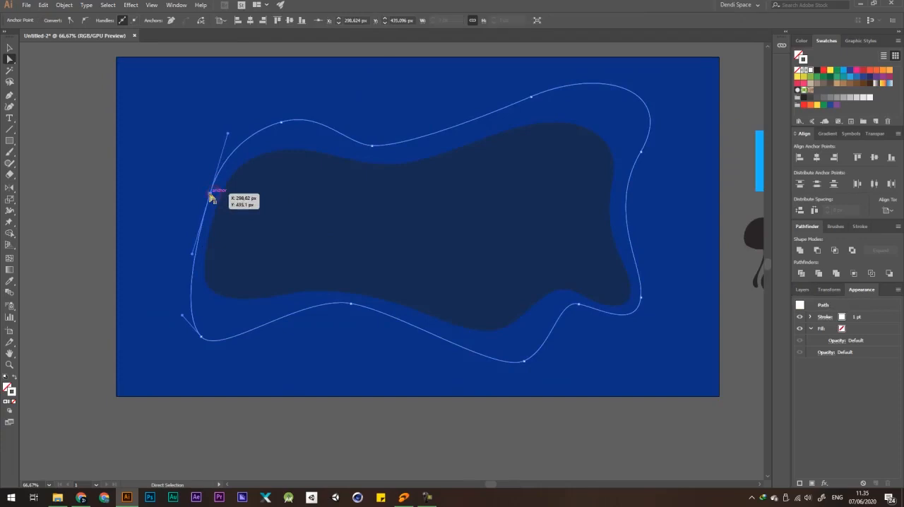
{"action": "left_click_drag", "start_coordinate": [227, 133], "coordinate": [234, 133]}
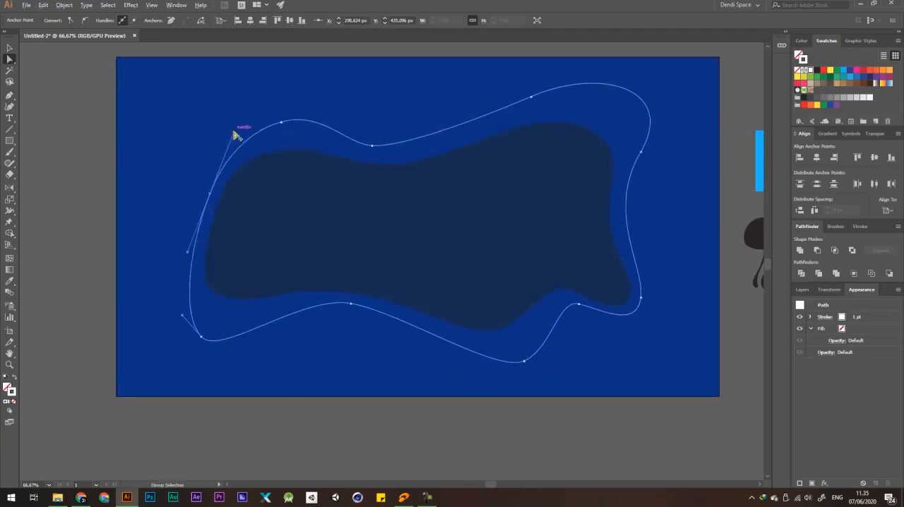
{"action": "scroll", "coordinate": [350, 87], "scroll_direction": "down", "scroll_amount": 3}
{"action": "left_click", "coordinate": [386, 59]}
{"action": "key", "text": "v"}
Swap the wavy outline's fill and stroke so it has a white fill and no stroke.
{"action": "scroll", "coordinate": [471, 95], "scroll_direction": "up", "scroll_amount": 1}
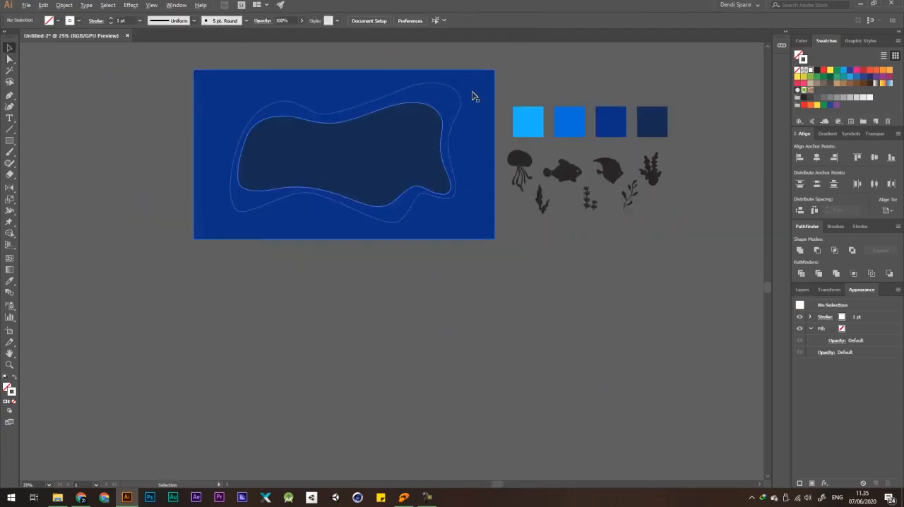
{"action": "left_click_drag", "start_coordinate": [543, 75], "coordinate": [552, 95]}
{"action": "scroll", "coordinate": [454, 99], "scroll_direction": "up", "scroll_amount": 1}
{"action": "left_click_drag", "start_coordinate": [456, 101], "coordinate": [434, 132]}
{"action": "key", "text": "ctrl+z"}
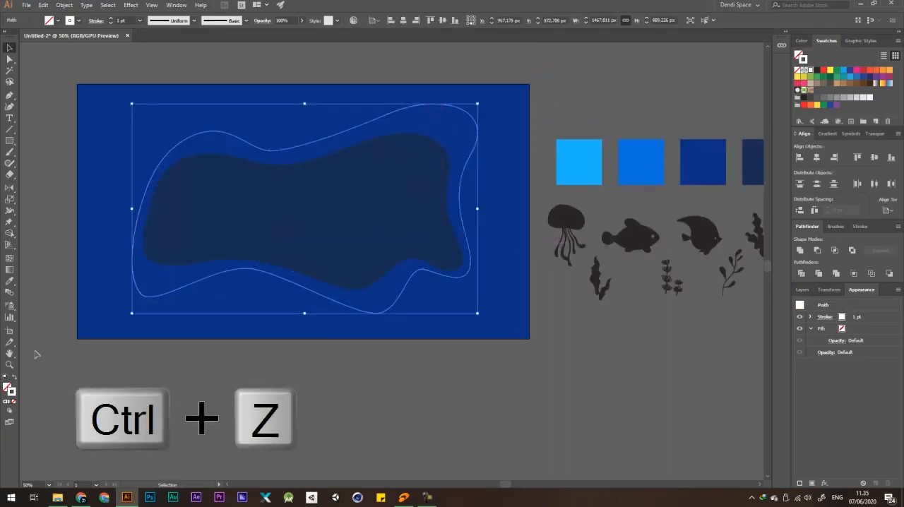
{"action": "left_click", "coordinate": [14, 379]}
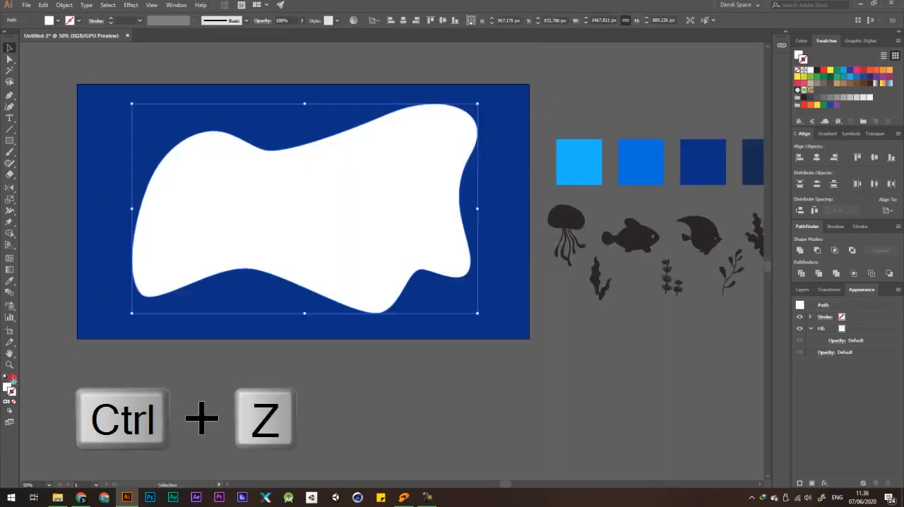
{"action": "left_click_drag", "start_coordinate": [407, 151], "coordinate": [355, 225]}
{"action": "key", "text": "ctrl+z"}
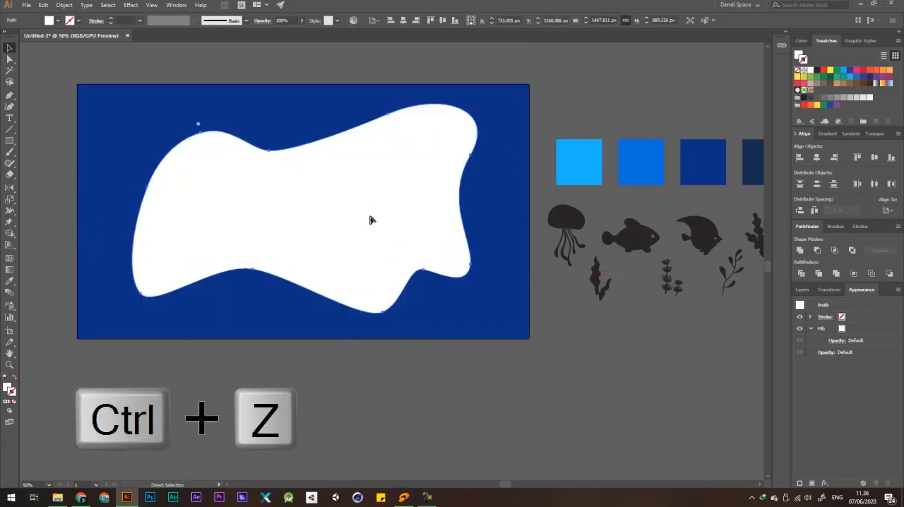
{"action": "left_click", "coordinate": [604, 92]}
{"action": "scroll", "coordinate": [600, 96], "scroll_direction": "down", "scroll_amount": 1}
{"action": "left_click_drag", "start_coordinate": [544, 105], "coordinate": [309, 167]}
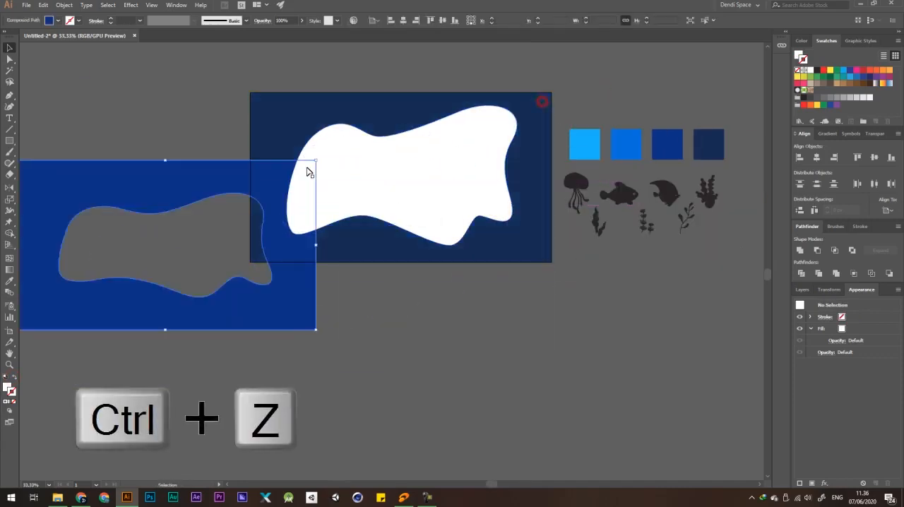
{"action": "key", "text": "ctrl+z"}
{"action": "left_click_drag", "start_coordinate": [541, 147], "coordinate": [509, 206]}
{"action": "key", "text": "ctrl+z"}
{"action": "left_click", "coordinate": [605, 99]}
{"action": "left_click_drag", "start_coordinate": [442, 158], "coordinate": [546, 101]}
{"action": "key", "text": "ctrl+z"}
{"action": "key", "text": "ctrl+z"}
{"action": "left_click", "coordinate": [611, 83]}
Create a 1920 x 1080 px rectangle and fill it with green.
{"action": "left_click_drag", "start_coordinate": [12, 141], "coordinate": [61, 143]}
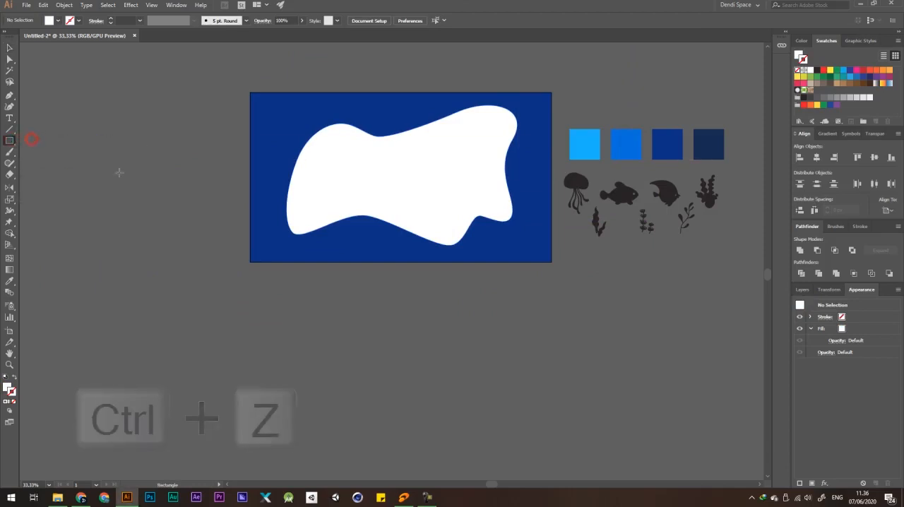
{"action": "left_click", "coordinate": [233, 134]}
{"action": "key", "text": "Tab"}
{"action": "key", "text": "Tab"}
{"action": "left_click", "coordinate": [435, 263]}
{"action": "key", "text": "v"}
{"action": "left_click", "coordinate": [454, 288]}
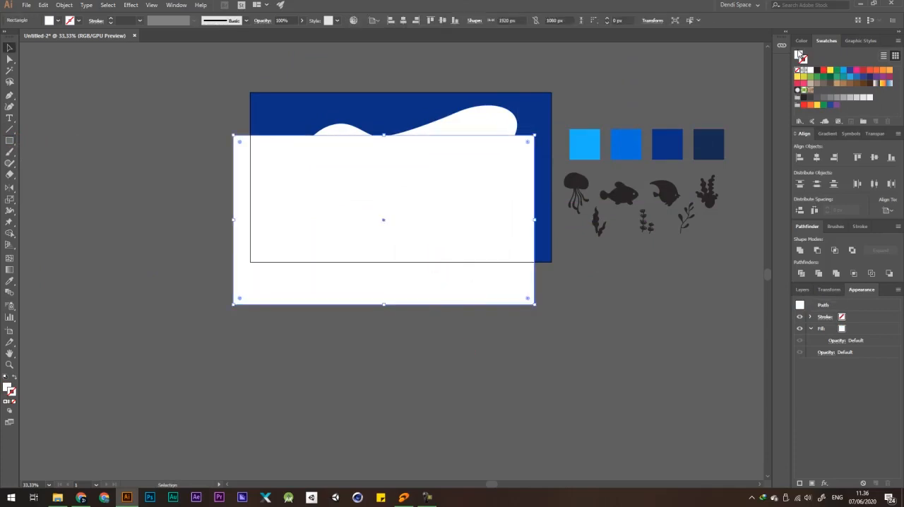
{"action": "left_click", "coordinate": [835, 74]}
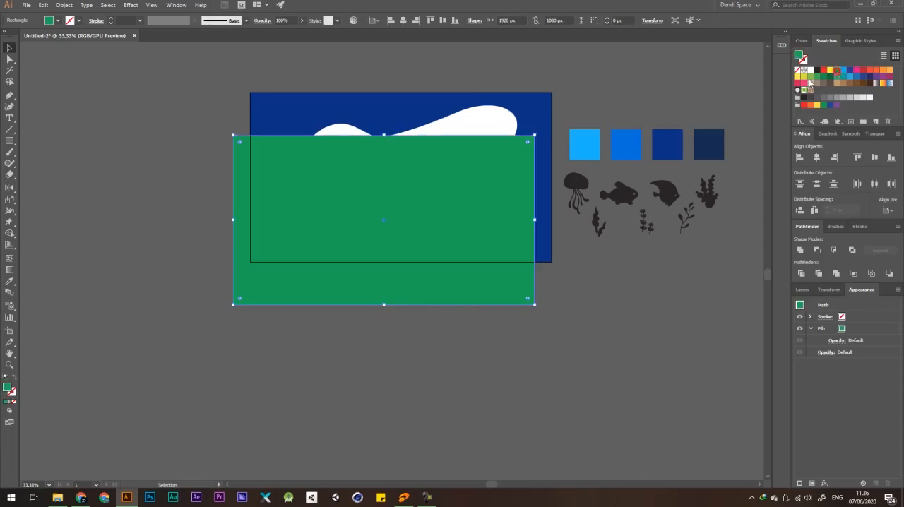
Center the green rectangle horizontally and vertically on the artboard.
{"action": "left_click_drag", "start_coordinate": [492, 168], "coordinate": [477, 202]}
{"action": "key", "text": "ctrl+z"}
{"action": "left_click", "coordinate": [816, 157]}
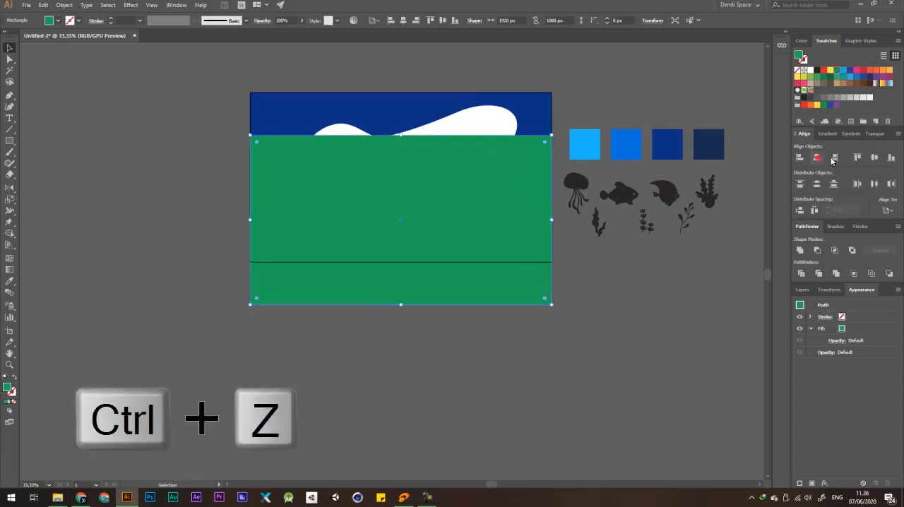
{"action": "left_click", "coordinate": [875, 158]}
{"action": "left_click", "coordinate": [597, 89]}
Send the green rectangle one level back, behind the larger white blob, and move the blob to check the stacking.
{"action": "scroll", "coordinate": [485, 144], "scroll_direction": "up", "scroll_amount": 1}
{"action": "left_click_drag", "start_coordinate": [486, 146], "coordinate": [362, 205]}
{"action": "key", "text": "ctrl+z"}
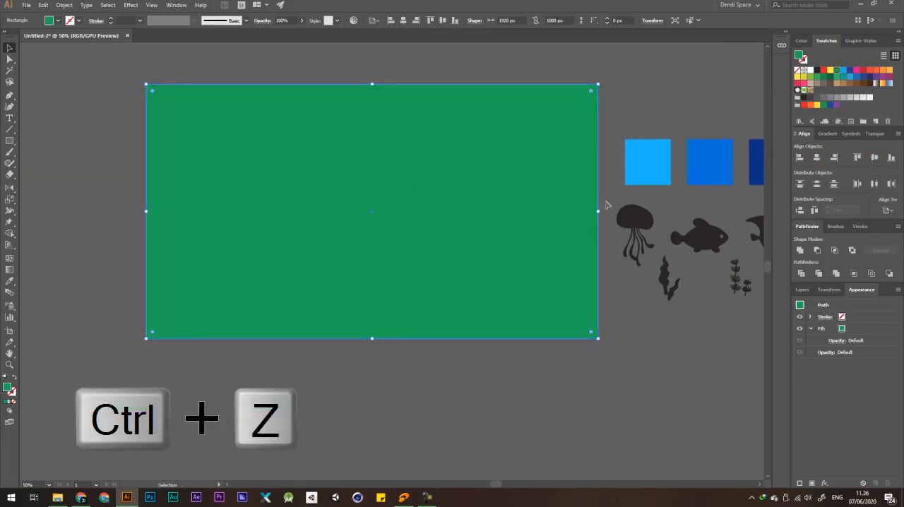
{"action": "key", "text": "a"}
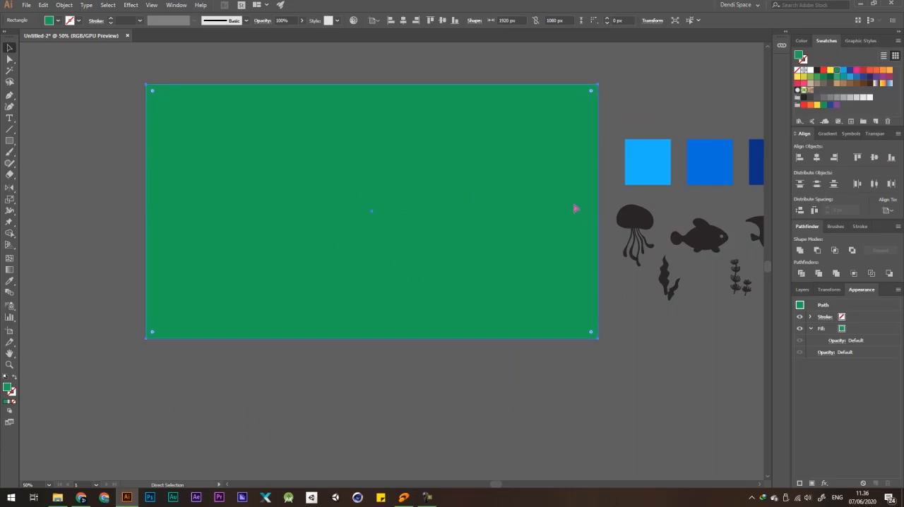
{"action": "key", "text": "ctrl+bracketleft"}
{"action": "key", "text": "v"}
{"action": "left_click_drag", "start_coordinate": [444, 178], "coordinate": [397, 240]}
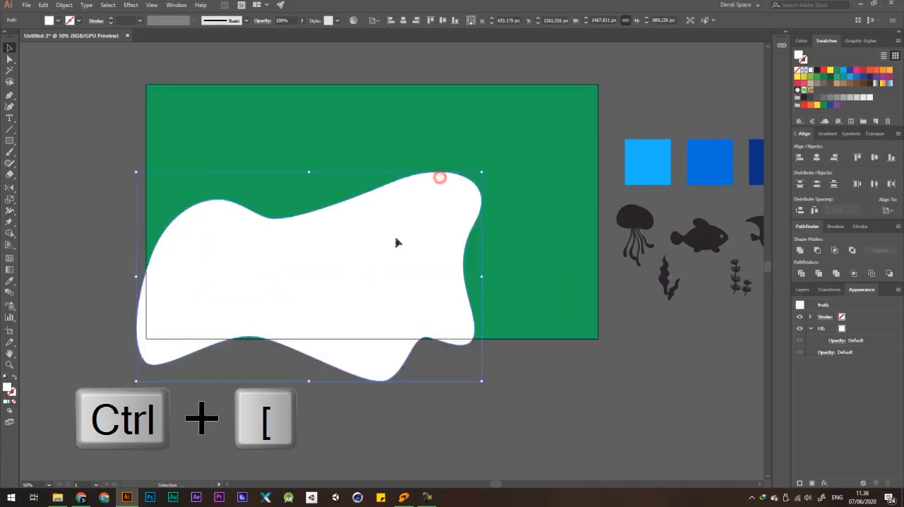
Undo the white blob's moves so it sits back in its place over the green rectangle.
{"action": "key", "text": "ctrl+z"}
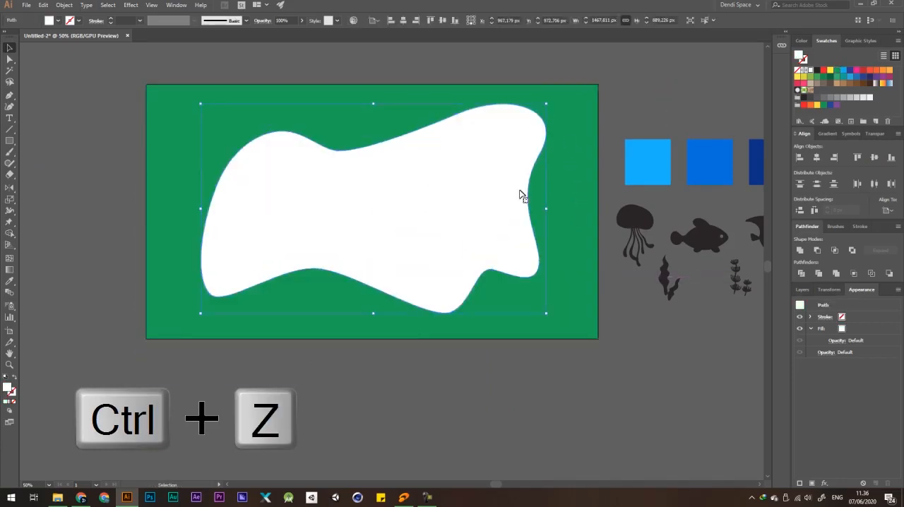
{"action": "left_click", "coordinate": [656, 103]}
{"action": "key", "text": "ctrl+z"}
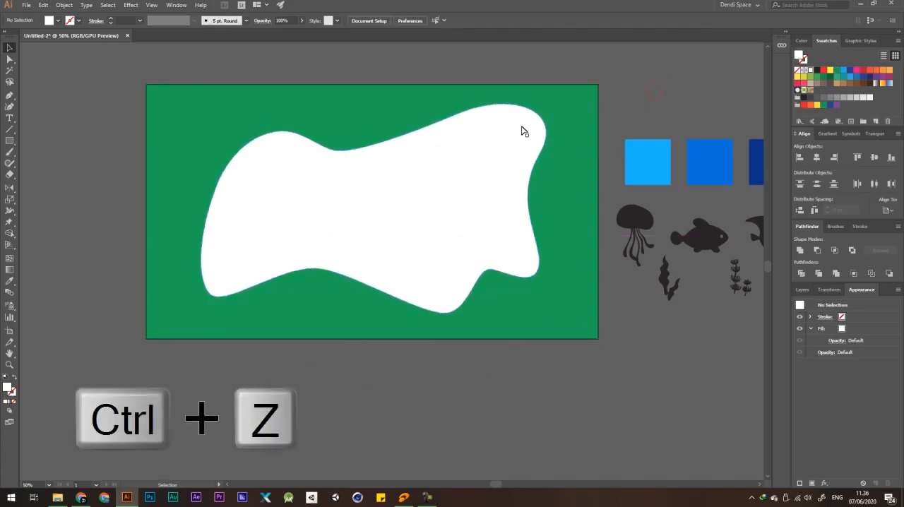
{"action": "left_click_drag", "start_coordinate": [514, 139], "coordinate": [436, 189]}
{"action": "key", "text": "ctrl+z"}
Cut the white blob's shape out of the green rectangle with the Shape Builder tool, test-move the frame and undo that move.
{"action": "left_click", "coordinate": [585, 109], "text": "shift"}
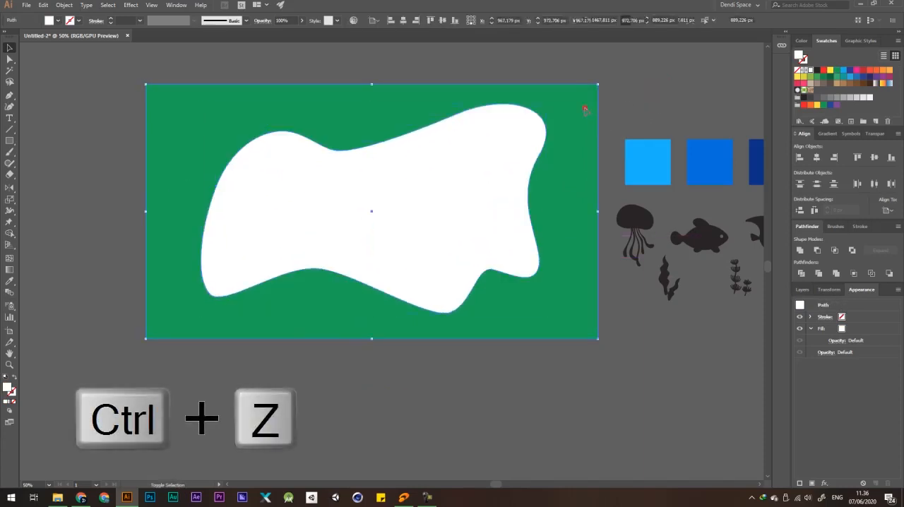
{"action": "left_click", "coordinate": [10, 233]}
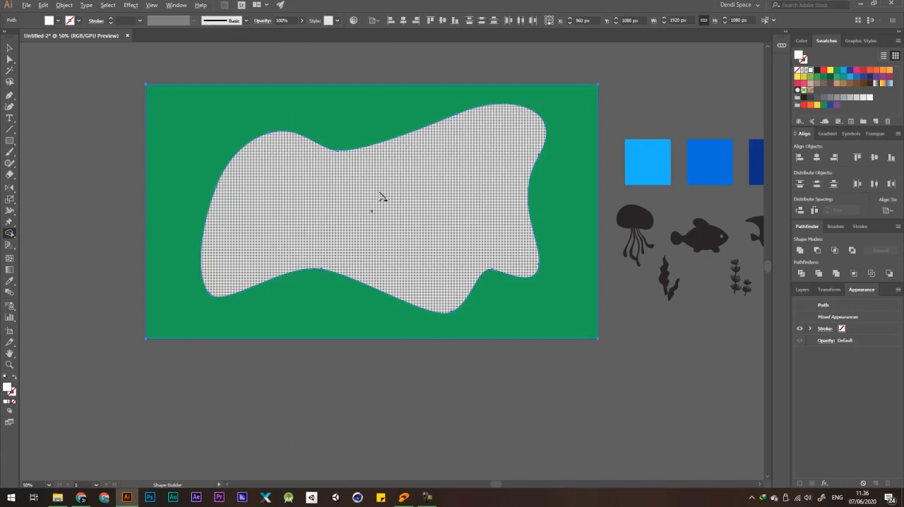
{"action": "left_click", "coordinate": [382, 194], "text": "alt"}
{"action": "key", "text": "v"}
{"action": "left_click", "coordinate": [684, 97]}
{"action": "left_click_drag", "start_coordinate": [558, 185], "coordinate": [481, 237]}
{"action": "key", "text": "ctrl+z"}
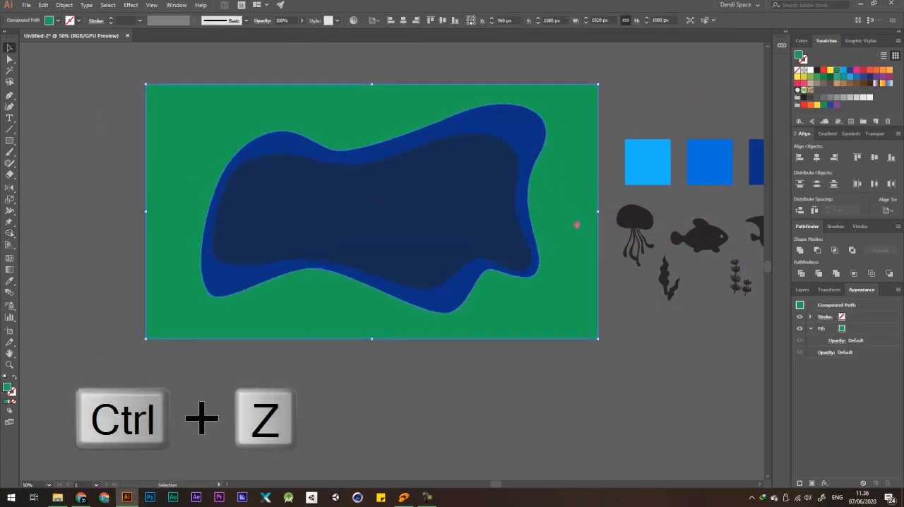
Recolour the green cutout frame with the medium blue sampled from the second palette square.
{"action": "left_click_drag", "start_coordinate": [565, 242], "coordinate": [525, 249]}
{"action": "scroll", "coordinate": [419, 220], "scroll_direction": "down", "scroll_amount": 1}
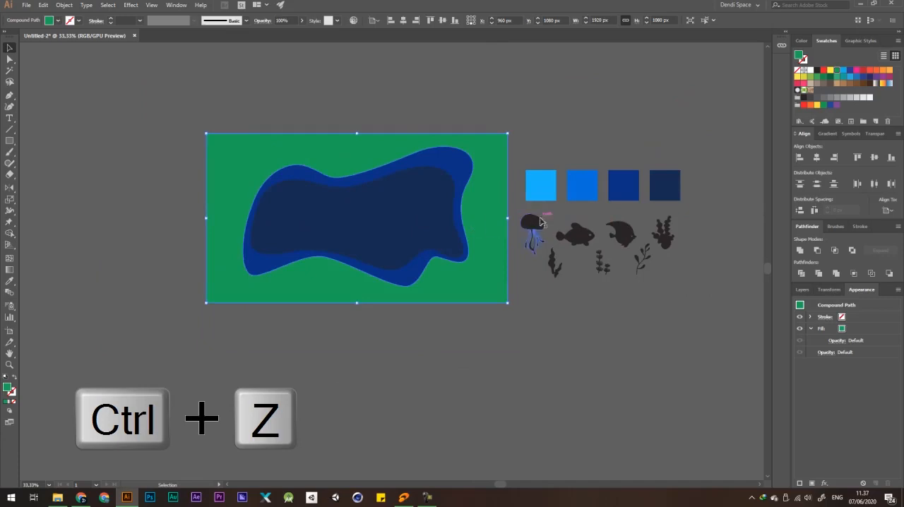
{"action": "key", "text": "i"}
{"action": "left_click", "coordinate": [588, 185]}
{"action": "key", "text": "v"}
{"action": "left_click", "coordinate": [583, 140]}
{"action": "scroll", "coordinate": [518, 173], "scroll_direction": "down", "scroll_amount": 1}
{"action": "scroll", "coordinate": [472, 189], "scroll_direction": "up", "scroll_amount": 1}
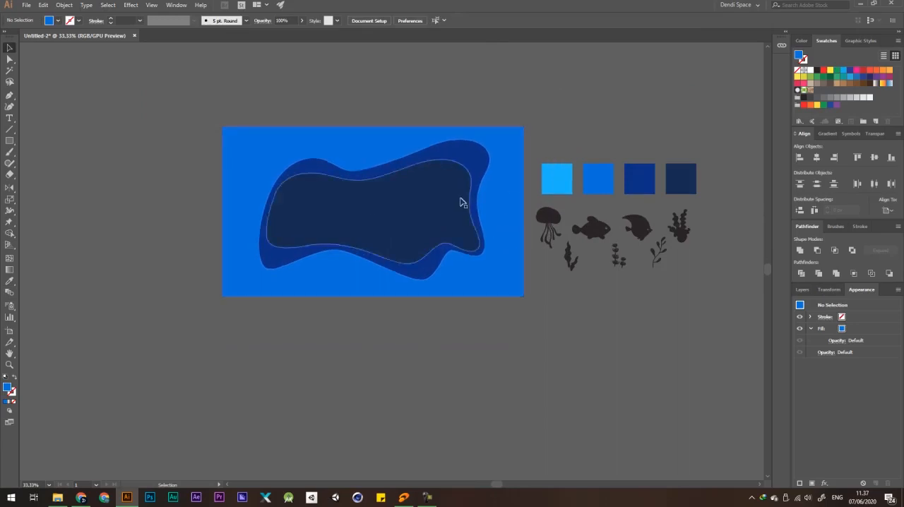
{"action": "left_click_drag", "start_coordinate": [421, 193], "coordinate": [432, 176]}
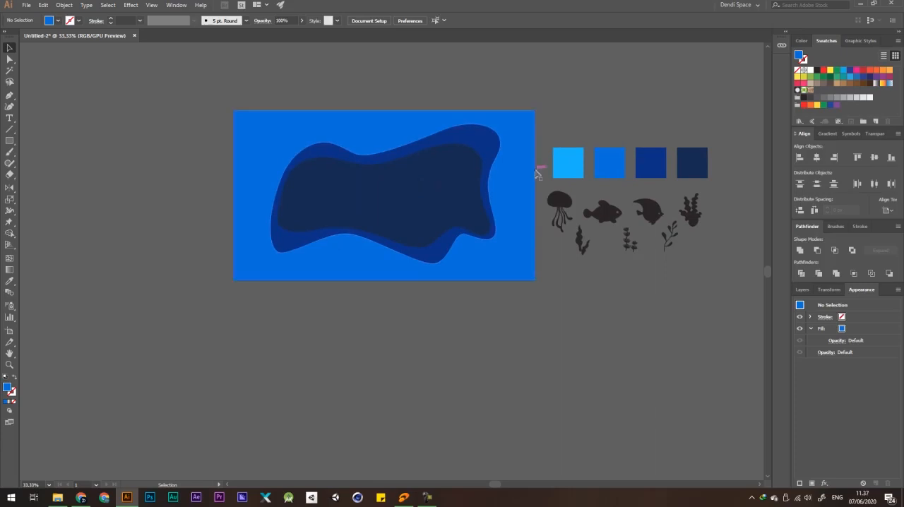
Draw the left side and lower-left curve of a new, larger wavy outline around the cutout with the Pen tool.
{"action": "key", "text": "p"}
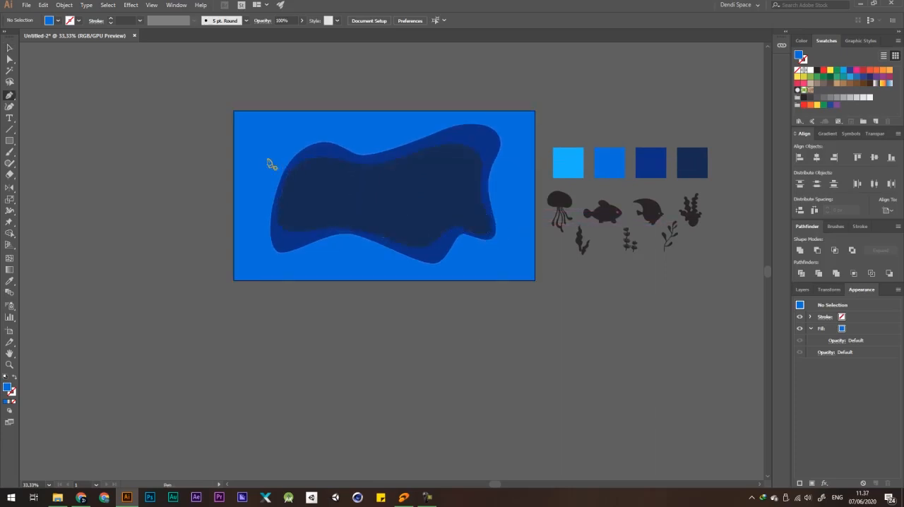
{"action": "scroll", "coordinate": [295, 119], "scroll_direction": "up", "scroll_amount": 1}
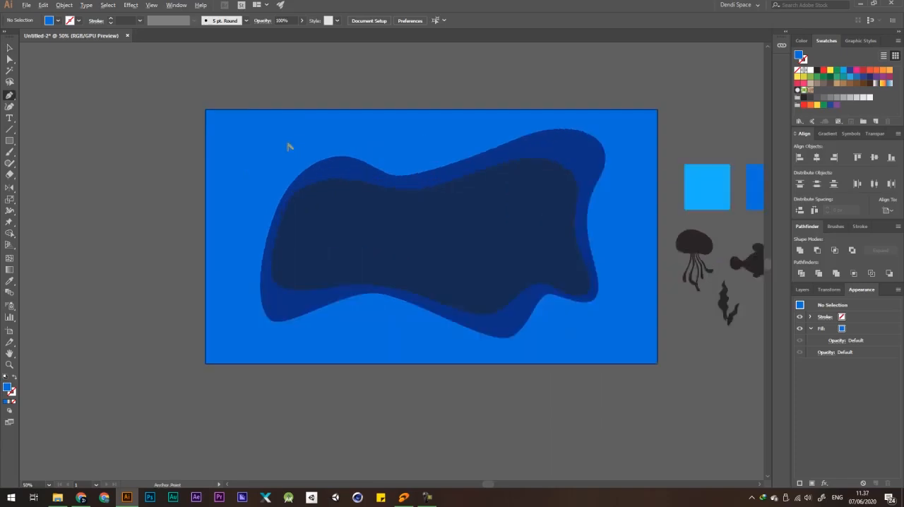
{"action": "left_click", "coordinate": [277, 128]}
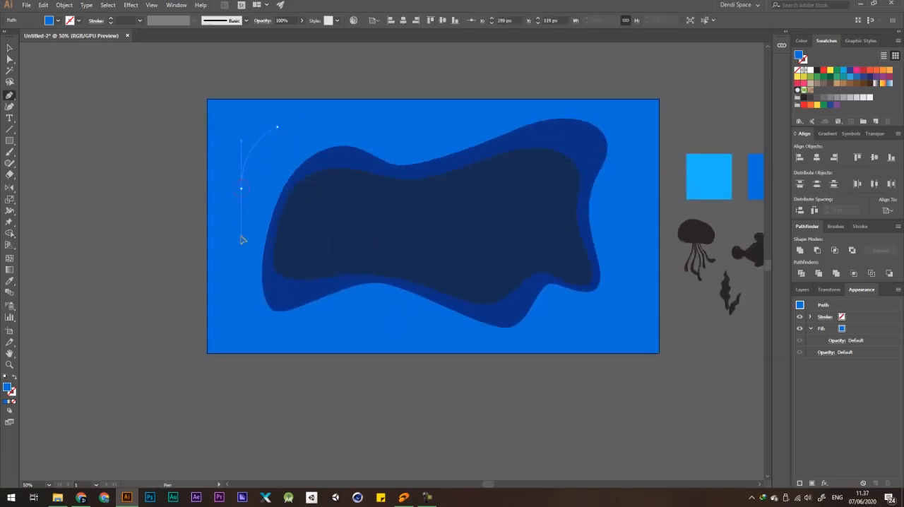
{"action": "left_click_drag", "start_coordinate": [242, 243], "coordinate": [244, 240]}
{"action": "key", "text": "ctrl+z"}
{"action": "left_click_drag", "start_coordinate": [247, 175], "coordinate": [249, 216]}
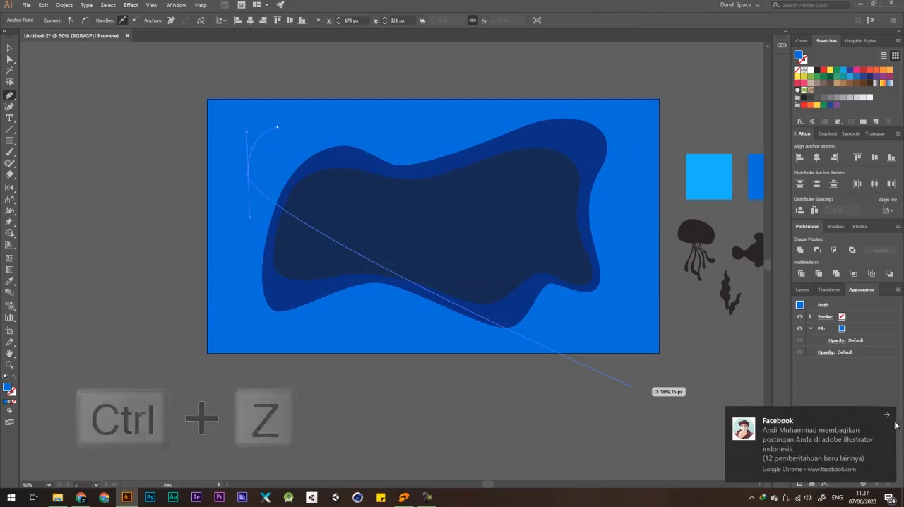
{"action": "scroll", "coordinate": [306, 228], "scroll_direction": "up", "scroll_amount": 1}
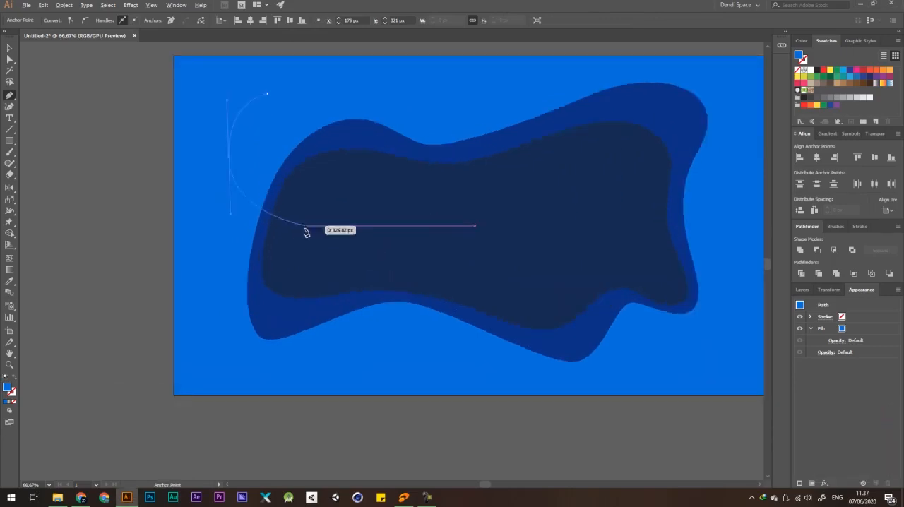
{"action": "left_click_drag", "start_coordinate": [296, 266], "coordinate": [328, 303]}
{"action": "left_click_drag", "start_coordinate": [390, 352], "coordinate": [467, 361]}
{"action": "key", "text": "ctrl+minus"}
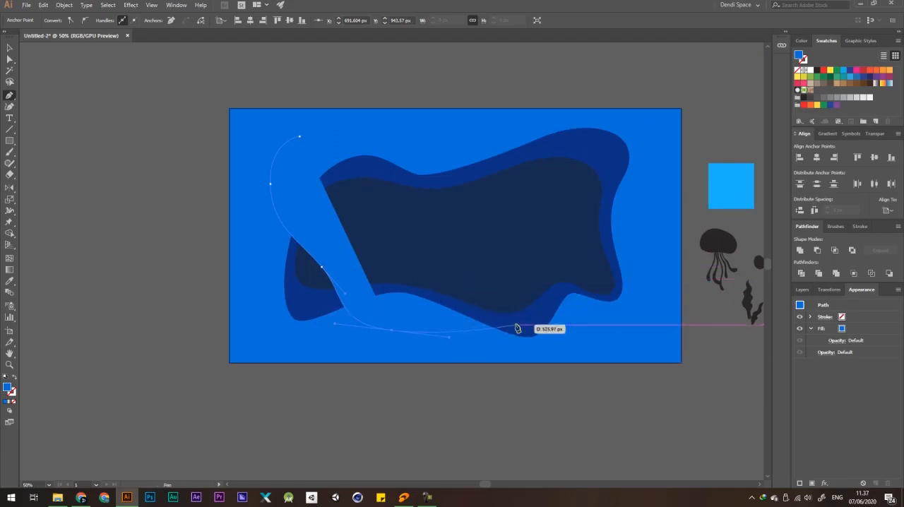
Continue the wavy outline along the bottom, right and top sides of the artboard and close it at its starting point.
{"action": "scroll", "coordinate": [516, 328], "scroll_direction": "up", "scroll_amount": 1}
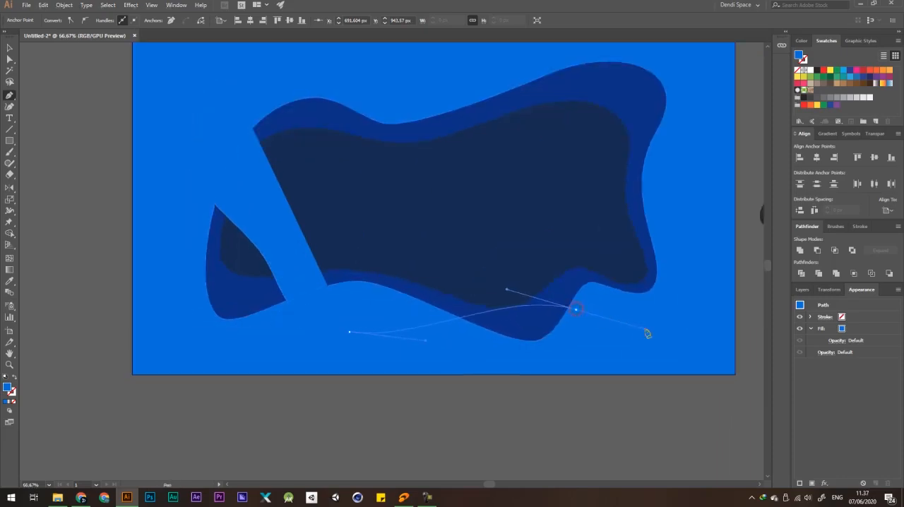
{"action": "left_click_drag", "start_coordinate": [644, 332], "coordinate": [643, 330]}
{"action": "left_click_drag", "start_coordinate": [667, 264], "coordinate": [658, 218]}
{"action": "scroll", "coordinate": [604, 255], "scroll_direction": "down", "scroll_amount": 1}
{"action": "left_click_drag", "start_coordinate": [607, 204], "coordinate": [600, 228]}
{"action": "left_click_drag", "start_coordinate": [627, 184], "coordinate": [632, 153]}
{"action": "left_click_drag", "start_coordinate": [538, 144], "coordinate": [486, 172]}
{"action": "left_click_drag", "start_coordinate": [390, 146], "coordinate": [364, 133]}
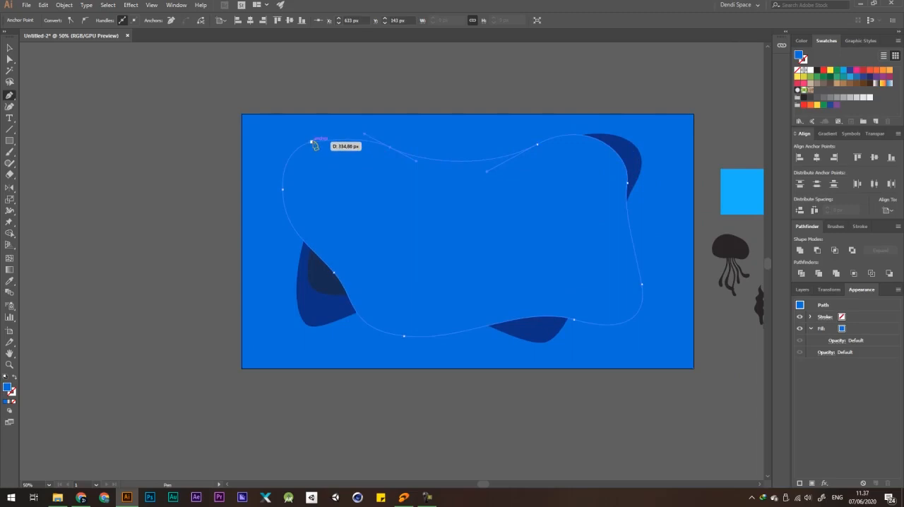
{"action": "left_click_drag", "start_coordinate": [311, 143], "coordinate": [290, 155]}
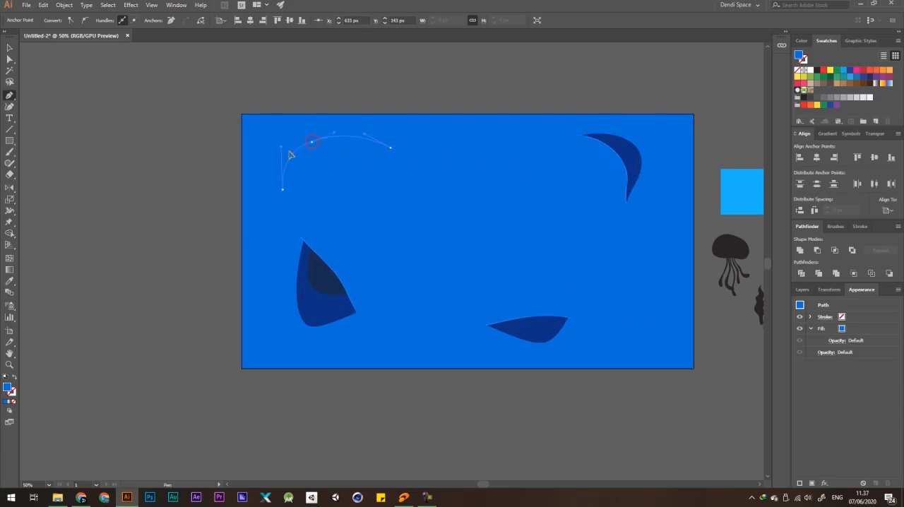
Fill the new wavy blob with white.
{"action": "scroll", "coordinate": [275, 123], "scroll_direction": "up", "scroll_amount": 2}
{"action": "key", "text": "a"}
{"action": "left_click", "coordinate": [360, 84]}
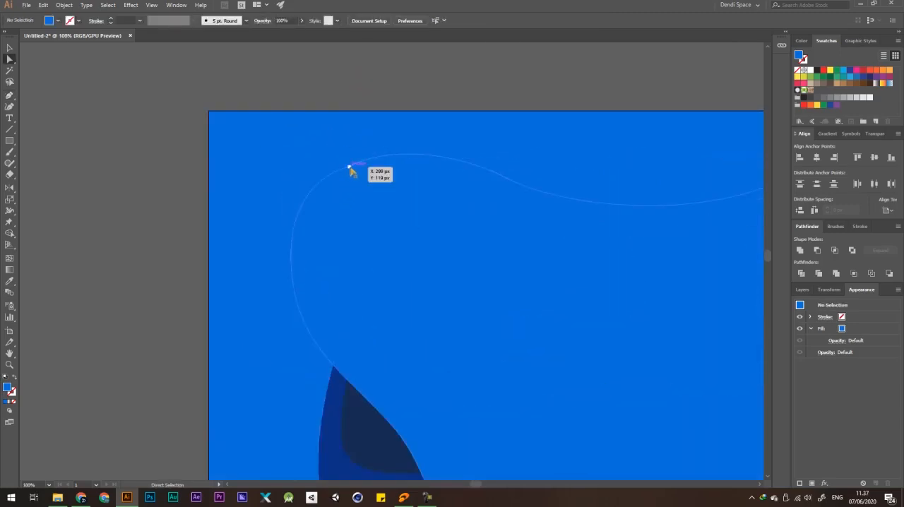
{"action": "left_click", "coordinate": [352, 168]}
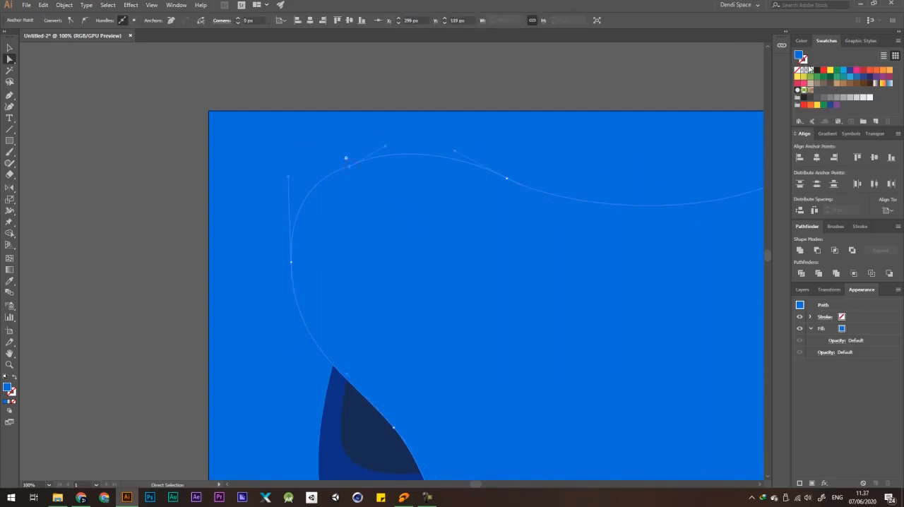
{"action": "left_click", "coordinate": [809, 70]}
Convert the blob's upper-left anchor point to smooth and adjust the neighbouring handle to round the corner.
{"action": "left_click", "coordinate": [349, 169]}
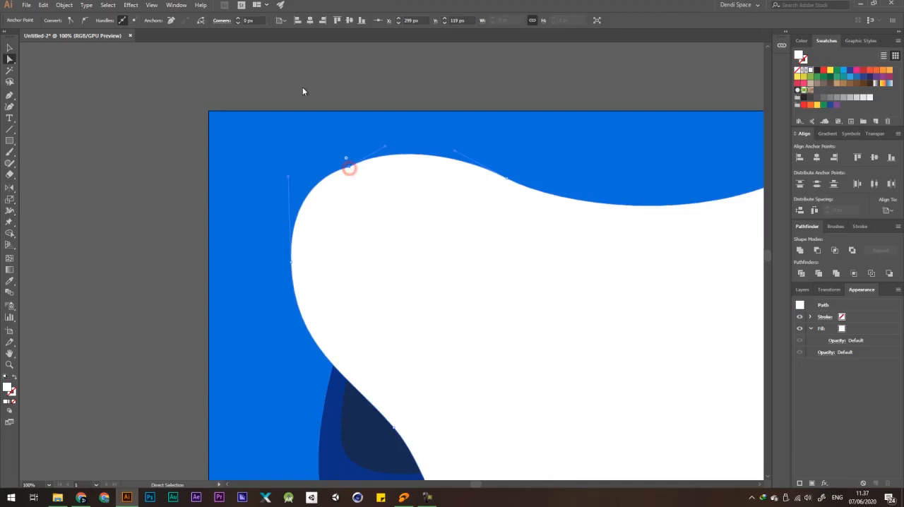
{"action": "left_click", "coordinate": [83, 21]}
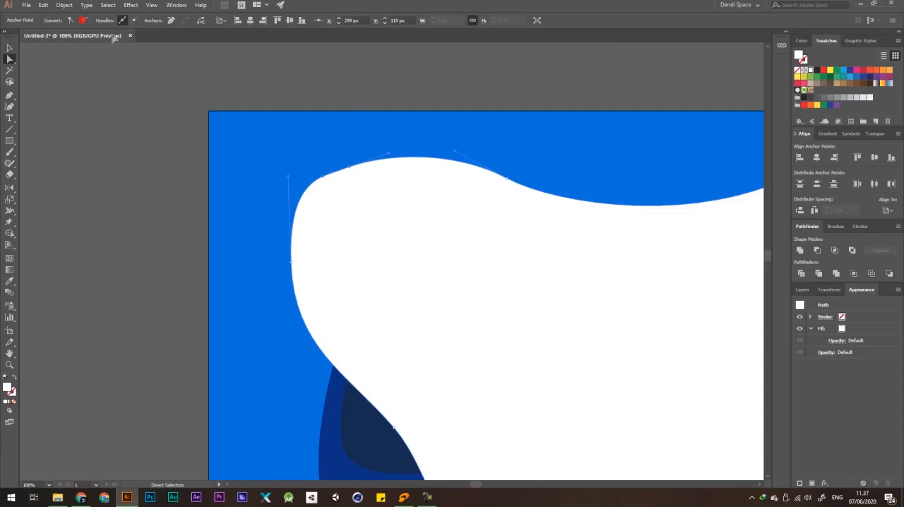
{"action": "left_click_drag", "start_coordinate": [288, 177], "coordinate": [291, 202]}
{"action": "scroll", "coordinate": [359, 174], "scroll_direction": "down", "scroll_amount": 3}
{"action": "key", "text": "v"}
{"action": "left_click", "coordinate": [463, 115]}
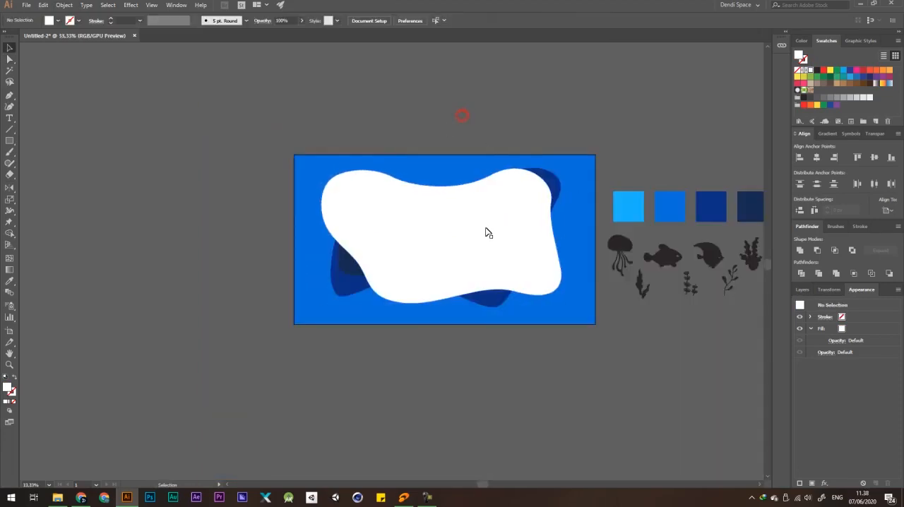
Move the white blob slightly down and enlarge it to about 1566 x 879 px over the blue frame.
{"action": "left_click", "coordinate": [485, 233]}
{"action": "left_click_drag", "start_coordinate": [493, 226], "coordinate": [493, 230]}
{"action": "left_click_drag", "start_coordinate": [567, 163], "coordinate": [552, 176]}
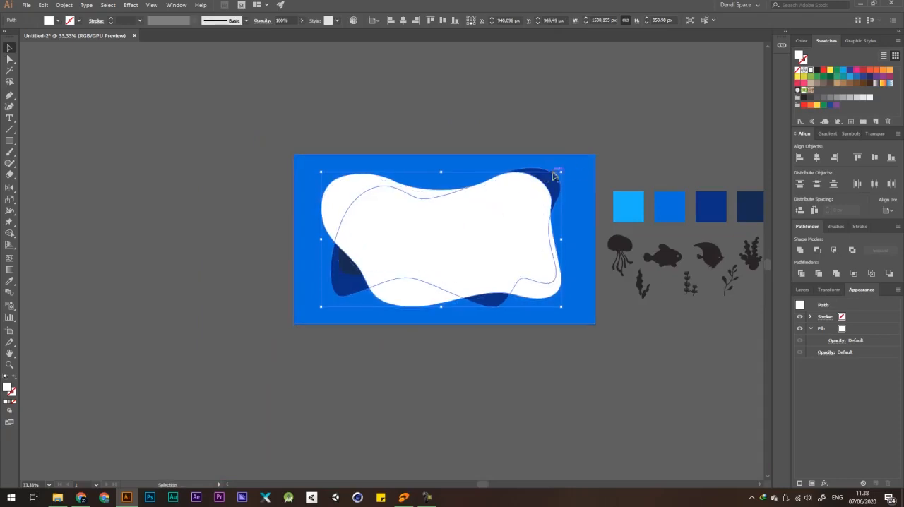
{"action": "left_click_drag", "start_coordinate": [537, 245], "coordinate": [540, 247]}
{"action": "left_click_drag", "start_coordinate": [566, 186], "coordinate": [574, 173]}
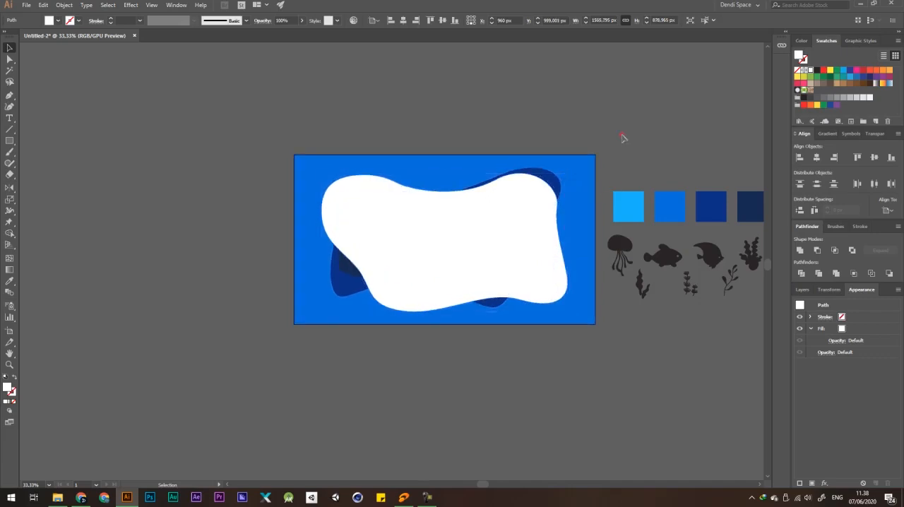
{"action": "left_click", "coordinate": [621, 134]}
{"action": "left_click_drag", "start_coordinate": [499, 170], "coordinate": [494, 130]}
{"action": "left_click_drag", "start_coordinate": [568, 118], "coordinate": [557, 126]}
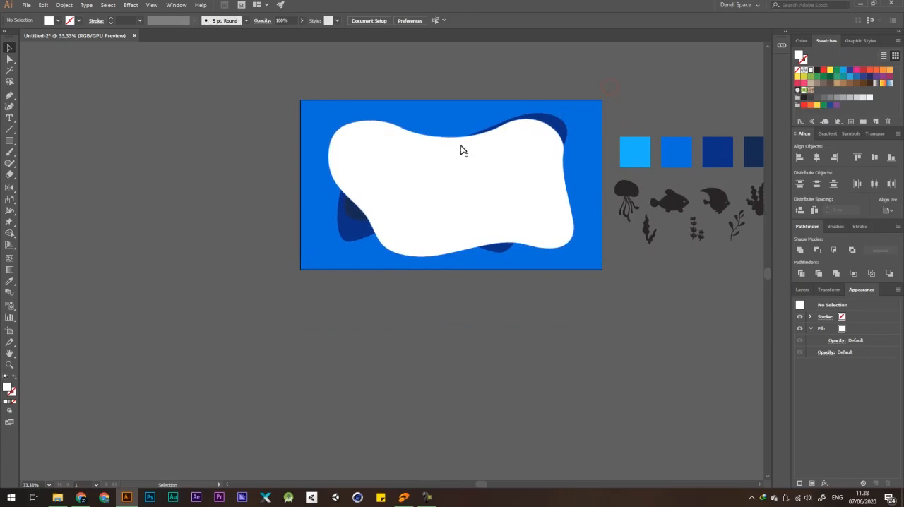
Refine the curve along the white blob's top edge by adjusting an anchor point.
{"action": "scroll", "coordinate": [405, 130], "scroll_direction": "up", "scroll_amount": 3}
{"action": "key", "text": "a"}
{"action": "left_click", "coordinate": [390, 114]}
{"action": "left_click_drag", "start_coordinate": [443, 142], "coordinate": [445, 139]}
{"action": "scroll", "coordinate": [436, 147], "scroll_direction": "down", "scroll_amount": 3}
{"action": "left_click", "coordinate": [605, 60]}
Draw a white teardrop shape about 247 x 380 px beside the blob's lower-left edge with the Pen tool.
{"action": "key", "text": "p"}
{"action": "scroll", "coordinate": [346, 208], "scroll_direction": "up", "scroll_amount": 1}
{"action": "left_click_drag", "start_coordinate": [349, 212], "coordinate": [353, 188]}
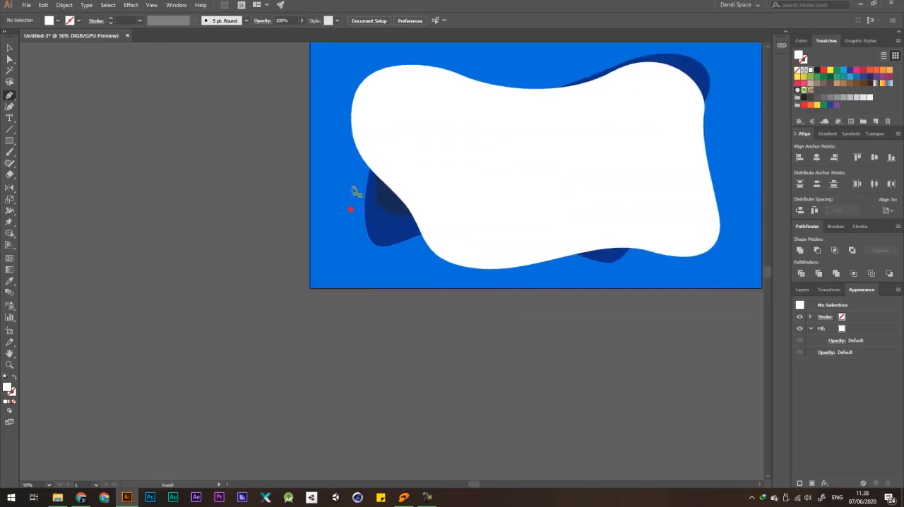
{"action": "scroll", "coordinate": [353, 187], "scroll_direction": "up", "scroll_amount": 2}
{"action": "left_click", "coordinate": [363, 153]}
{"action": "left_click_drag", "start_coordinate": [406, 192], "coordinate": [424, 209]}
{"action": "left_click_drag", "start_coordinate": [465, 295], "coordinate": [474, 345]}
{"action": "left_click_drag", "start_coordinate": [361, 292], "coordinate": [335, 218]}
{"action": "key", "text": "ctrl+z"}
{"action": "left_click_drag", "start_coordinate": [386, 266], "coordinate": [357, 202]}
{"action": "left_click_drag", "start_coordinate": [363, 152], "coordinate": [390, 179]}
{"action": "scroll", "coordinate": [463, 176], "scroll_direction": "down", "scroll_amount": 1}
{"action": "scroll", "coordinate": [339, 201], "scroll_direction": "down", "scroll_amount": 3}
{"action": "key", "text": "a"}
{"action": "left_click", "coordinate": [252, 216]}
Examine the curve and the upper tip anchor of the white teardrop shape.
{"action": "scroll", "coordinate": [376, 211], "scroll_direction": "up", "scroll_amount": 4}
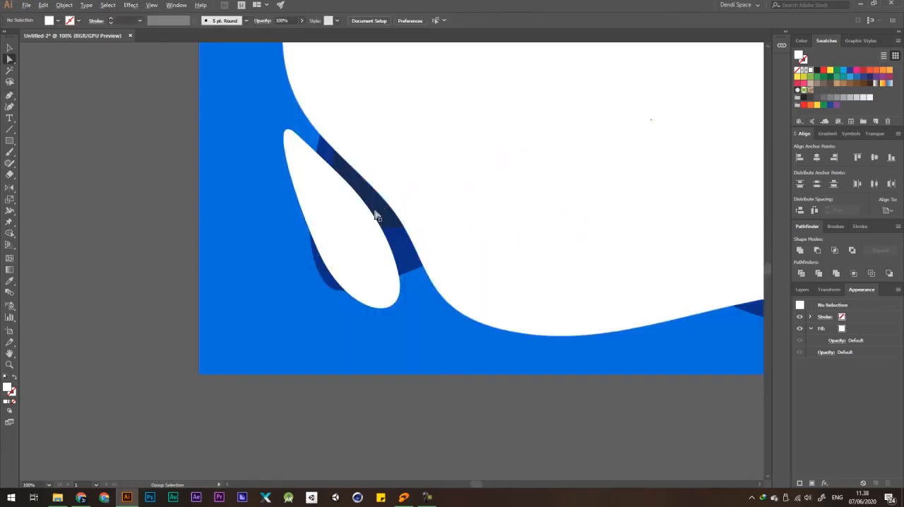
{"action": "left_click", "coordinate": [329, 221]}
{"action": "scroll", "coordinate": [287, 134], "scroll_direction": "up", "scroll_amount": 2}
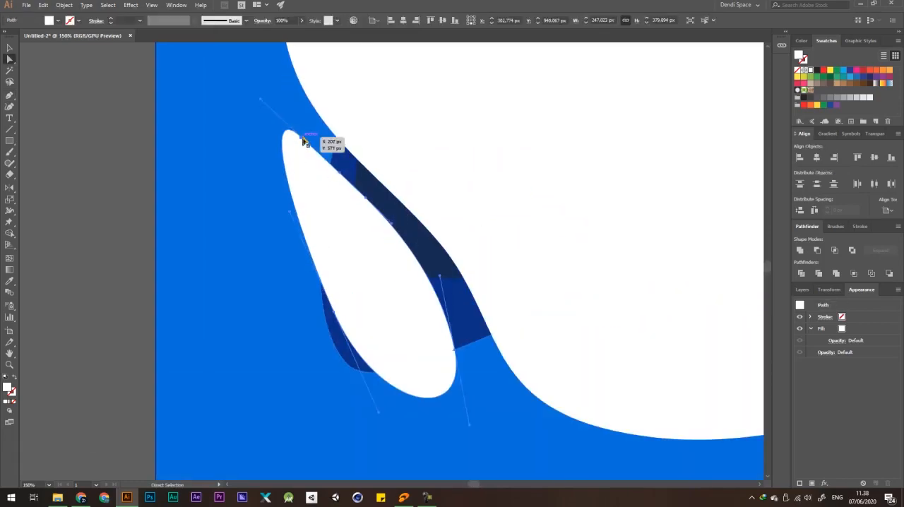
{"action": "left_click", "coordinate": [299, 138]}
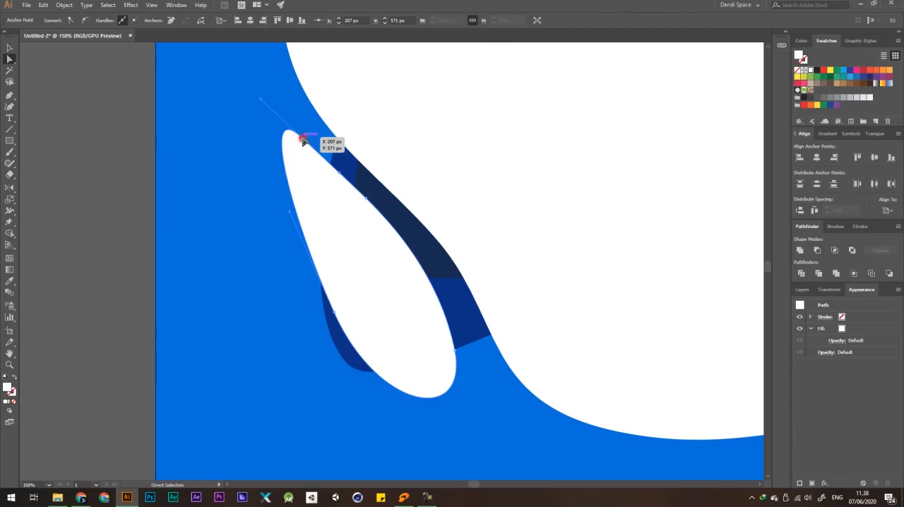
{"action": "scroll", "coordinate": [318, 159], "scroll_direction": "down", "scroll_amount": 2}
{"action": "left_click", "coordinate": [135, 228]}
{"action": "scroll", "coordinate": [218, 201], "scroll_direction": "down", "scroll_amount": 1}
{"action": "scroll", "coordinate": [362, 245], "scroll_direction": "up", "scroll_amount": 3}
{"action": "scroll", "coordinate": [363, 245], "scroll_direction": "down", "scroll_amount": 3}
Draw a thin, closed white sliver above the dip in the blob's top edge with the Pen tool.
{"action": "key", "text": "p"}
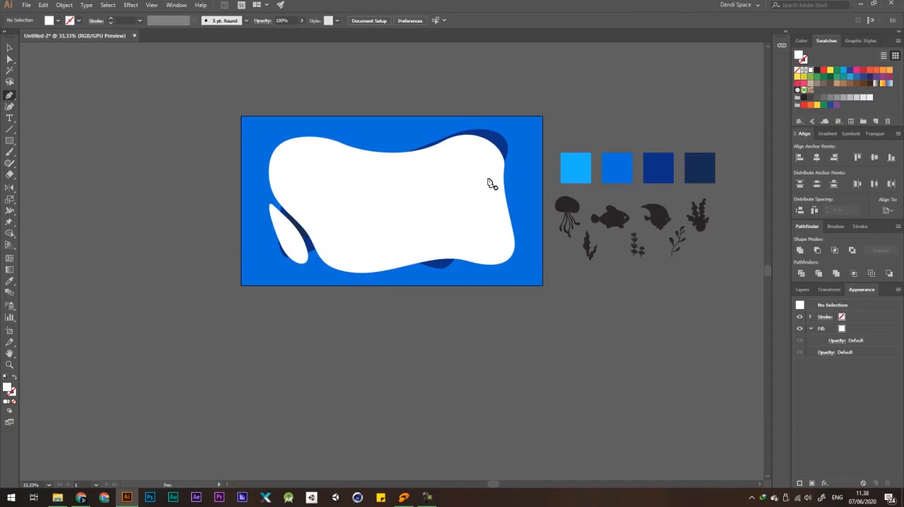
{"action": "scroll", "coordinate": [386, 141], "scroll_direction": "up", "scroll_amount": 2}
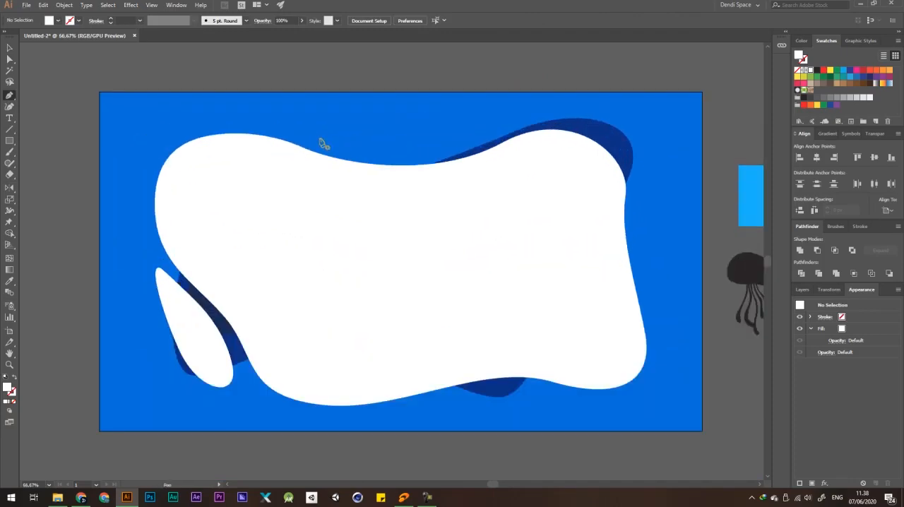
{"action": "left_click", "coordinate": [319, 139]}
{"action": "scroll", "coordinate": [400, 168], "scroll_direction": "up", "scroll_amount": 1}
{"action": "left_click_drag", "start_coordinate": [438, 143], "coordinate": [515, 138]}
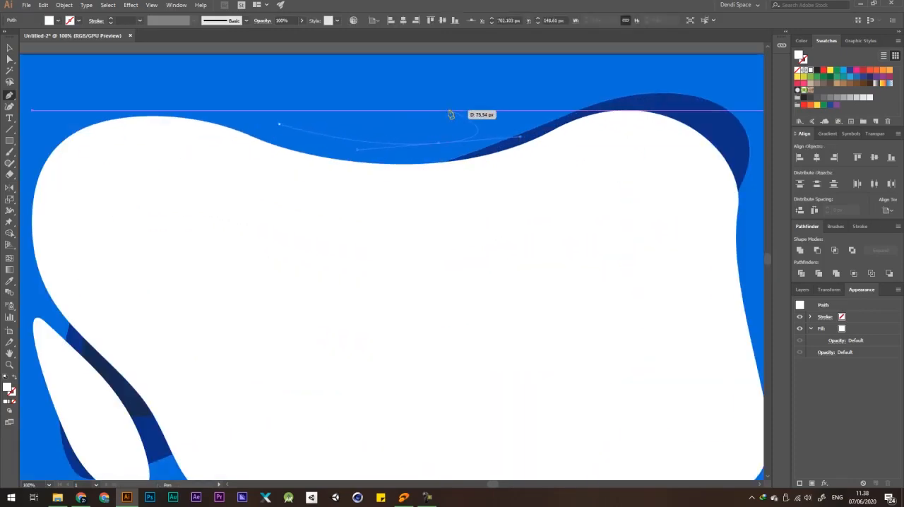
{"action": "left_click_drag", "start_coordinate": [428, 118], "coordinate": [387, 122]}
{"action": "scroll", "coordinate": [333, 120], "scroll_direction": "up", "scroll_amount": 2}
{"action": "left_click_drag", "start_coordinate": [271, 122], "coordinate": [252, 138]}
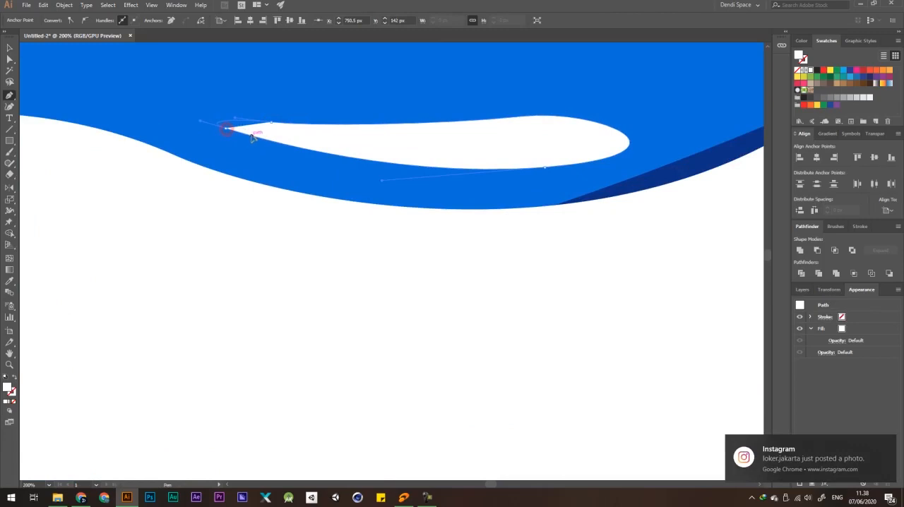
{"action": "scroll", "coordinate": [365, 143], "scroll_direction": "down", "scroll_amount": 4}
{"action": "key", "text": "a"}
{"action": "left_click", "coordinate": [442, 83]}
{"action": "scroll", "coordinate": [442, 83], "scroll_direction": "down", "scroll_amount": 2}
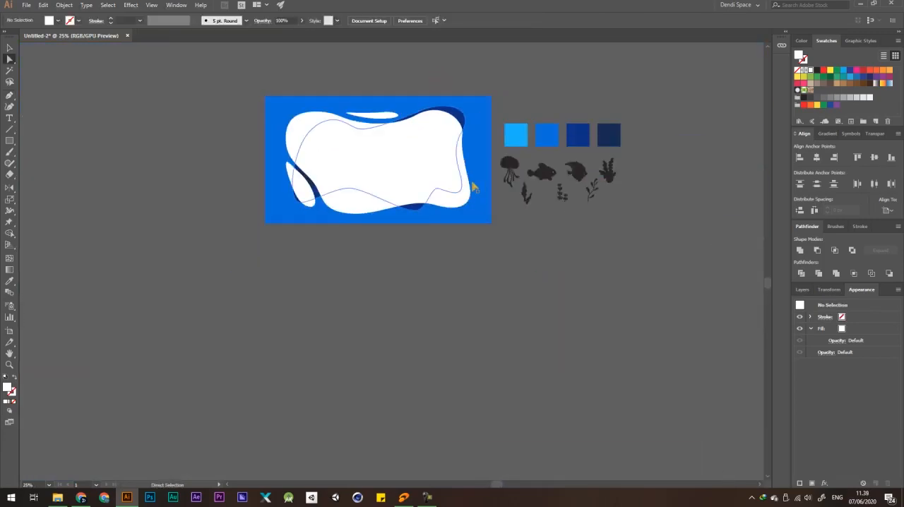
Draw a narrow white sliver about 67 x 341 px along the outside of the blob's right edge with the Pen tool.
{"action": "key", "text": "p"}
{"action": "scroll", "coordinate": [478, 146], "scroll_direction": "up", "scroll_amount": 3}
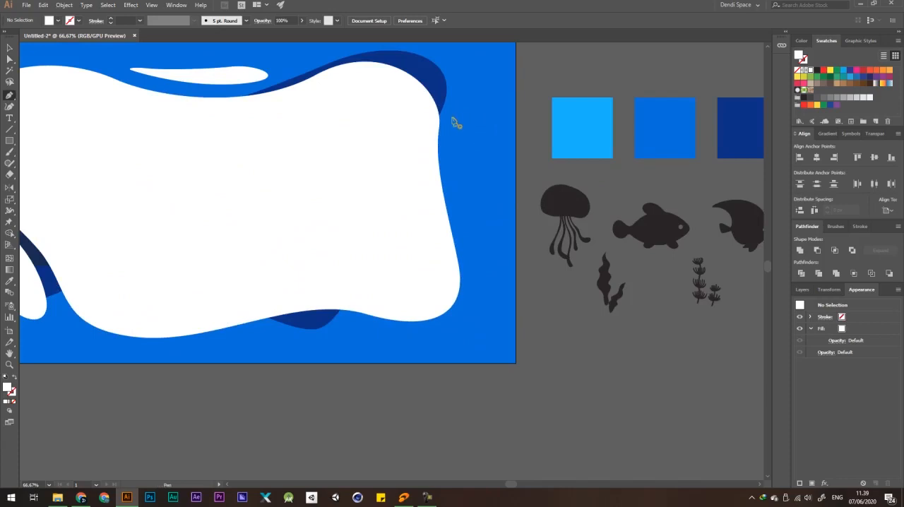
{"action": "scroll", "coordinate": [452, 123], "scroll_direction": "up", "scroll_amount": 2}
{"action": "left_click", "coordinate": [445, 144]}
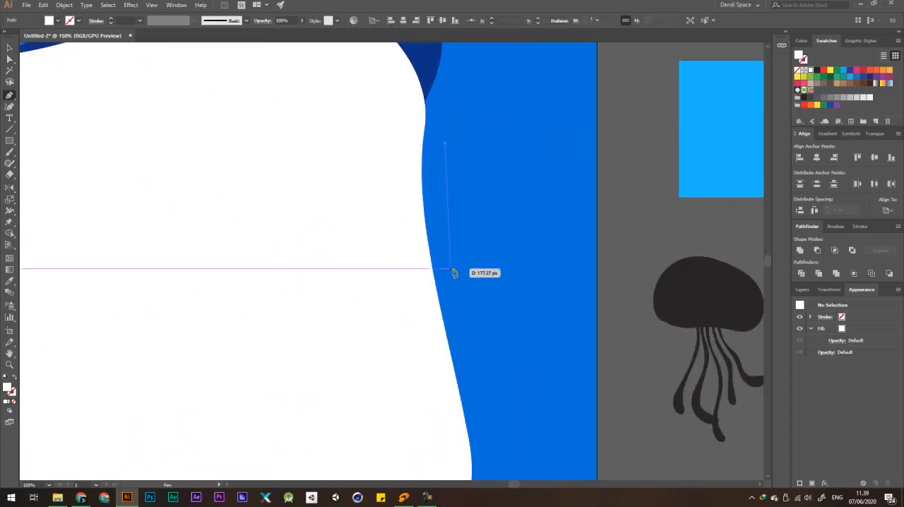
{"action": "left_click_drag", "start_coordinate": [453, 287], "coordinate": [464, 350]}
{"action": "left_click_drag", "start_coordinate": [492, 301], "coordinate": [492, 266]}
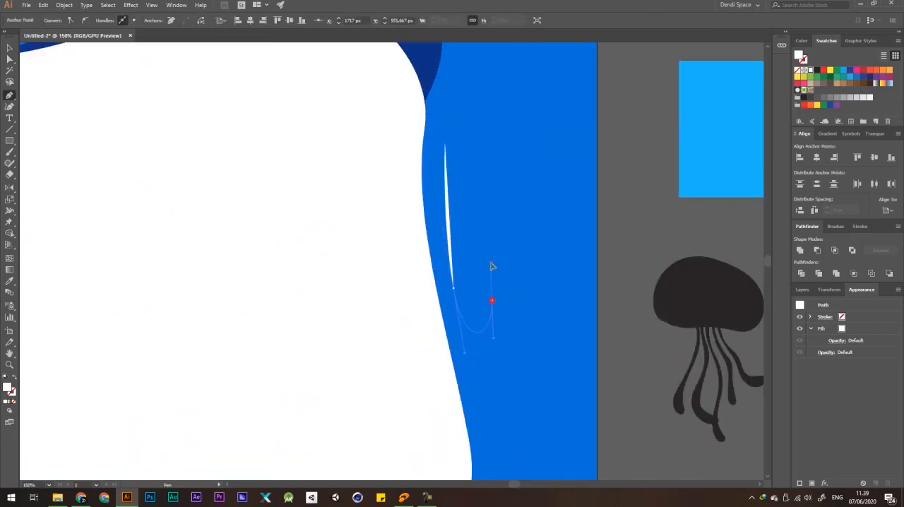
{"action": "left_click_drag", "start_coordinate": [464, 94], "coordinate": [447, 94]}
{"action": "left_click_drag", "start_coordinate": [444, 143], "coordinate": [446, 181]}
{"action": "key", "text": "a"}
{"action": "scroll", "coordinate": [435, 123], "scroll_direction": "down", "scroll_amount": 3}
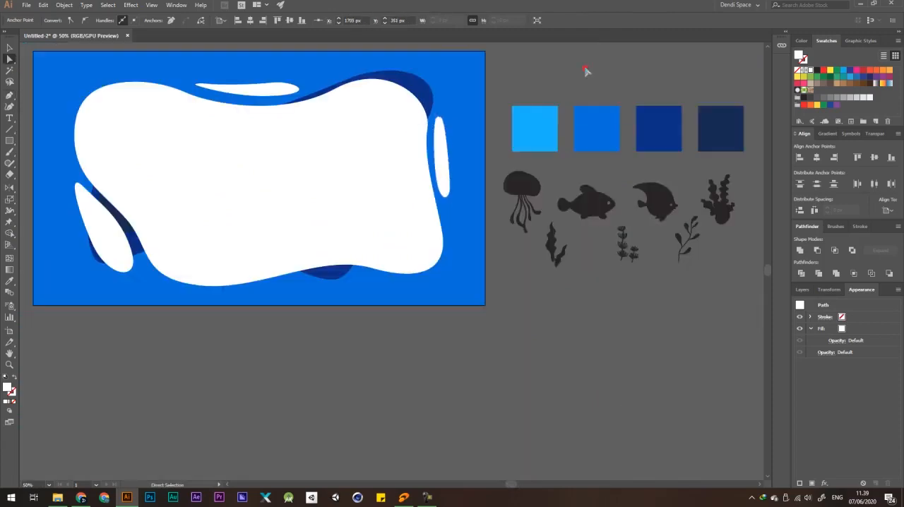
{"action": "left_click", "coordinate": [585, 69]}
Select the white blob with its three surrounding white shapes and move them together slightly to the left.
{"action": "scroll", "coordinate": [494, 150], "scroll_direction": "down", "scroll_amount": 3}
{"action": "scroll", "coordinate": [552, 188], "scroll_direction": "up", "scroll_amount": 2}
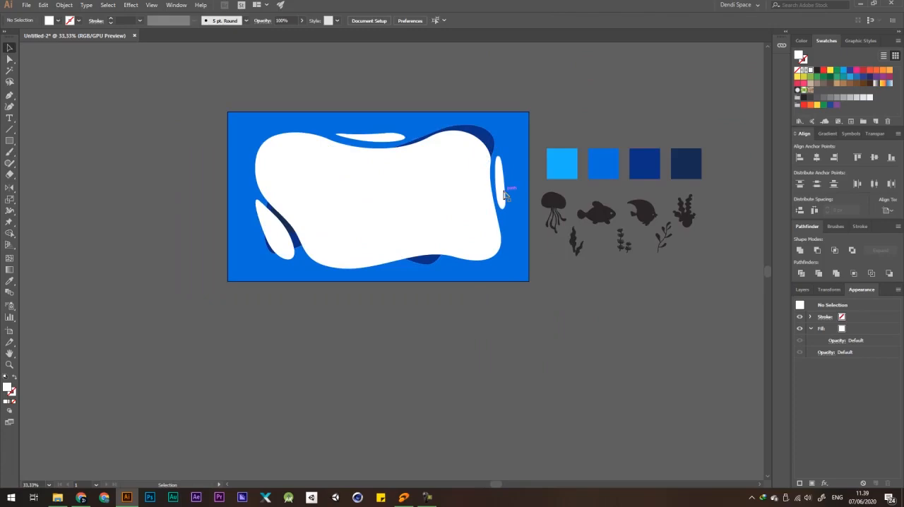
{"action": "scroll", "coordinate": [480, 188], "scroll_direction": "up", "scroll_amount": 1}
{"action": "left_click", "coordinate": [515, 177]}
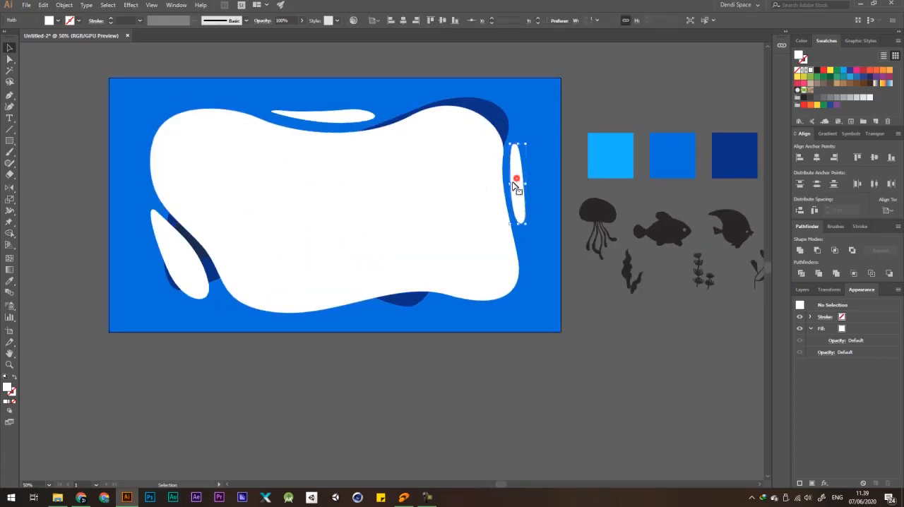
{"action": "left_click", "coordinate": [344, 116], "text": "shift"}
{"action": "left_click", "coordinate": [184, 253], "text": "shift"}
{"action": "left_click_drag", "start_coordinate": [349, 205], "coordinate": [341, 203]}
{"action": "scroll", "coordinate": [389, 187], "scroll_direction": "down", "scroll_amount": 3}
{"action": "left_click", "coordinate": [529, 131]}
{"action": "scroll", "coordinate": [318, 169], "scroll_direction": "up", "scroll_amount": 3}
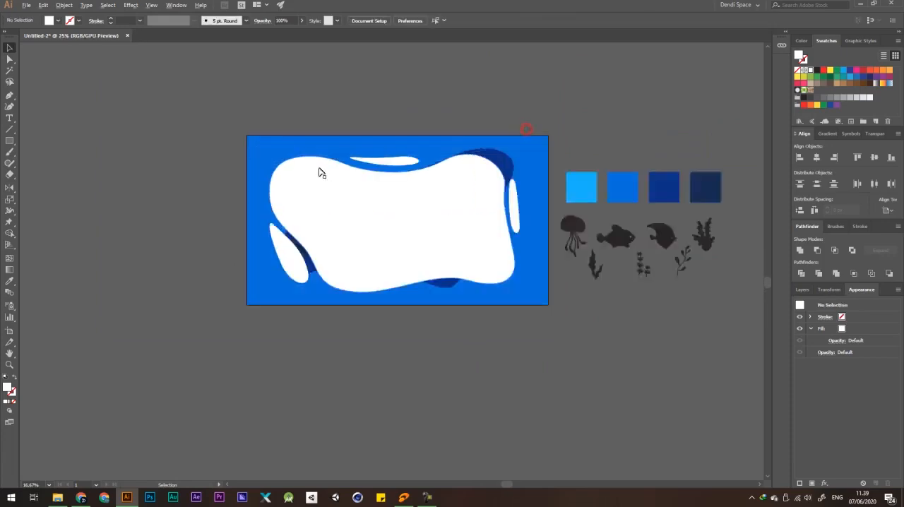
Reshape the white sliver above the blob's dip by raising the anchor points along its upper edge, giving it a fuller rounded end.
{"action": "left_click", "coordinate": [431, 161]}
{"action": "key", "text": "a"}
{"action": "left_click", "coordinate": [443, 153]}
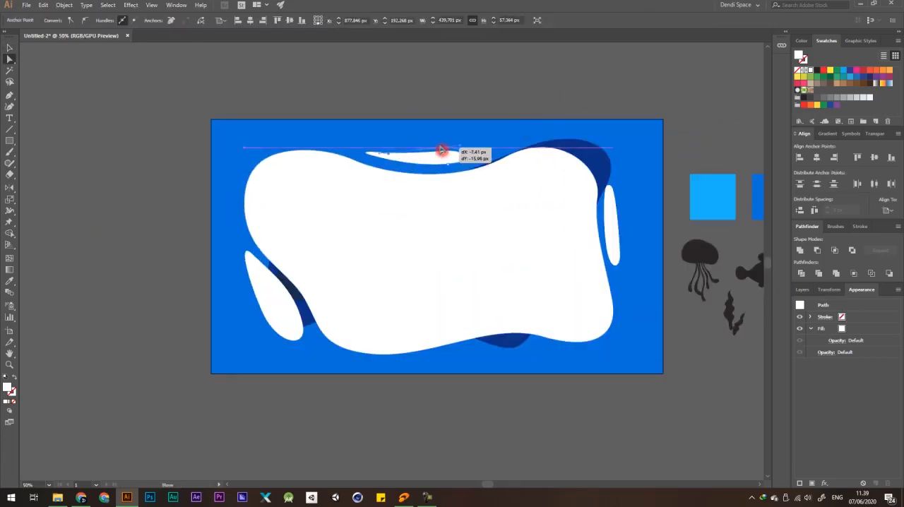
{"action": "scroll", "coordinate": [456, 148], "scroll_direction": "up", "scroll_amount": 2}
{"action": "left_click_drag", "start_coordinate": [461, 147], "coordinate": [477, 136]}
{"action": "left_click_drag", "start_coordinate": [422, 148], "coordinate": [430, 142]}
{"action": "scroll", "coordinate": [417, 149], "scroll_direction": "down", "scroll_amount": 5}
{"action": "left_click", "coordinate": [534, 88]}
Unite the white blob and its three surrounding slivers into one object with Pathfinder.
{"action": "scroll", "coordinate": [450, 178], "scroll_direction": "up", "scroll_amount": 3}
{"action": "left_click_drag", "start_coordinate": [459, 177], "coordinate": [494, 177]}
{"action": "key", "text": "v"}
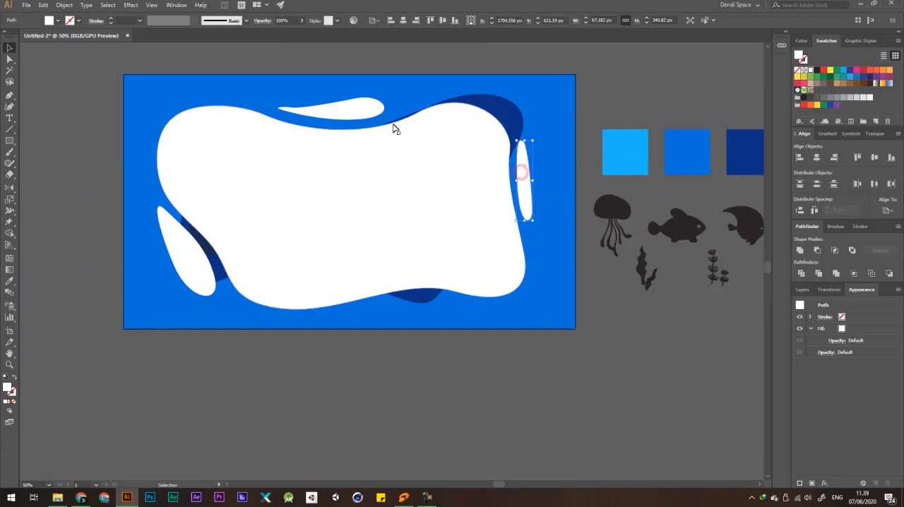
{"action": "left_click", "coordinate": [488, 177]}
{"action": "left_click", "coordinate": [520, 168], "text": "shift"}
{"action": "left_click", "coordinate": [185, 241], "text": "shift"}
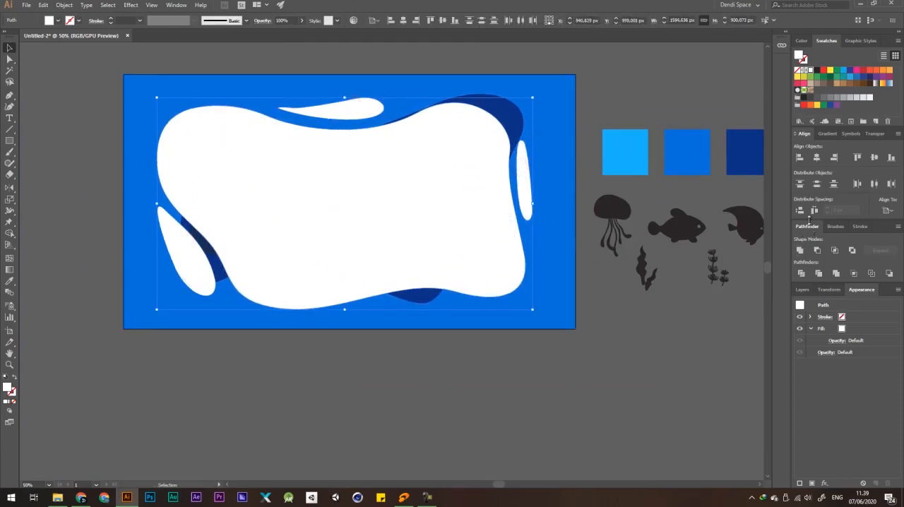
{"action": "left_click", "coordinate": [800, 252]}
Try moving the united white shapes off to the lower left and undo the move.
{"action": "scroll", "coordinate": [528, 211], "scroll_direction": "down", "scroll_amount": 2}
{"action": "left_click", "coordinate": [623, 129]}
{"action": "left_click_drag", "start_coordinate": [470, 185], "coordinate": [279, 235]}
{"action": "key", "text": "ctrl+z"}
{"action": "left_click", "coordinate": [557, 134]}
{"action": "scroll", "coordinate": [557, 139], "scroll_direction": "up", "scroll_amount": 2}
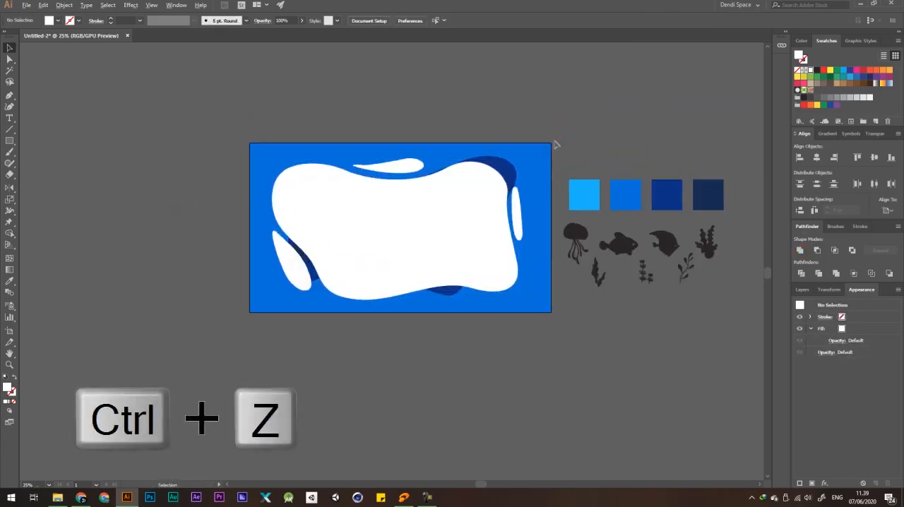
Create a 1920 x 1080 px rectangle with the Rectangle tool.
{"action": "left_click_drag", "start_coordinate": [11, 141], "coordinate": [40, 141]}
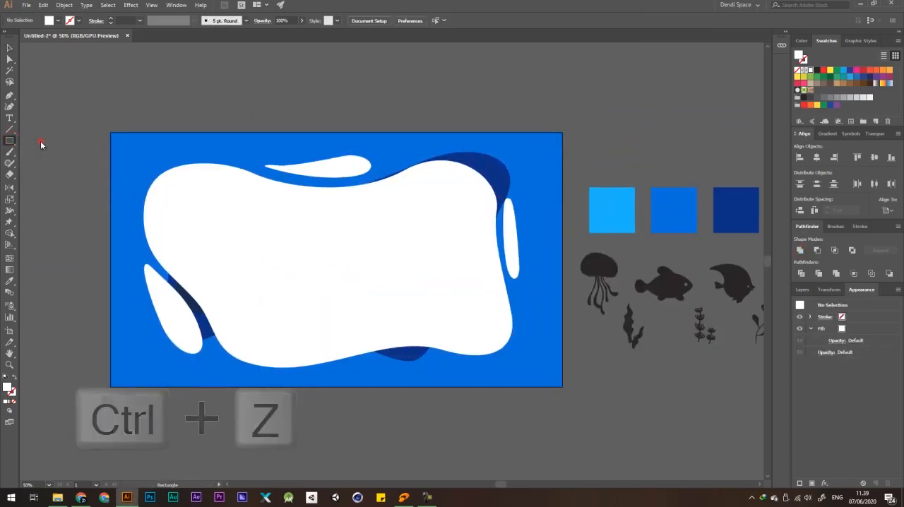
{"action": "left_click", "coordinate": [242, 205]}
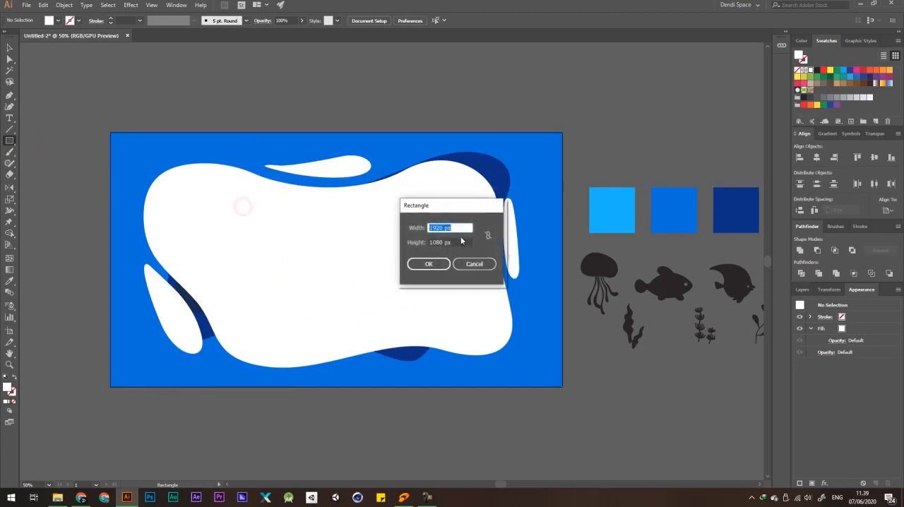
{"action": "left_click", "coordinate": [431, 265]}
{"action": "scroll", "coordinate": [343, 227], "scroll_direction": "down", "scroll_amount": 3}
{"action": "key", "text": "v"}
{"action": "left_click", "coordinate": [516, 167]}
Fill the new rectangle with green and centre it horizontally and vertically on the artboard.
{"action": "left_click_drag", "start_coordinate": [457, 220], "coordinate": [439, 262]}
{"action": "key", "text": "ctrl+z"}
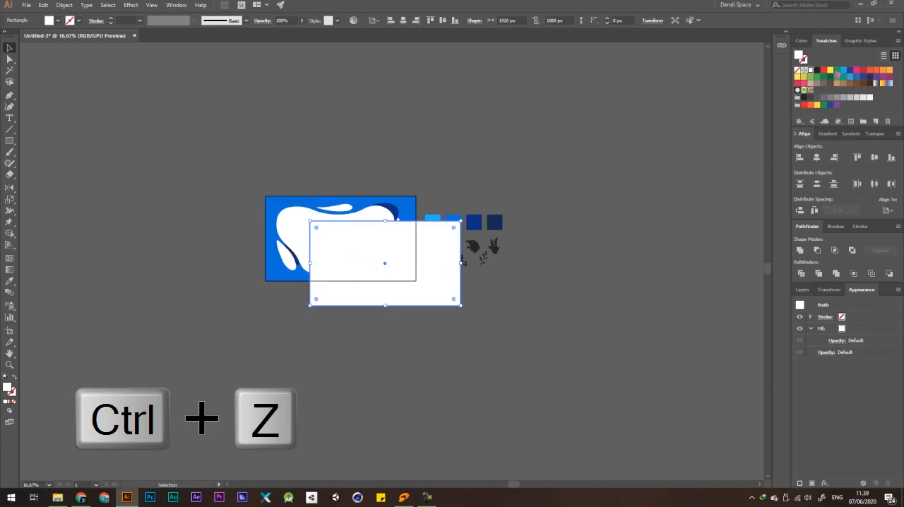
{"action": "left_click", "coordinate": [835, 70]}
{"action": "left_click", "coordinate": [817, 157]}
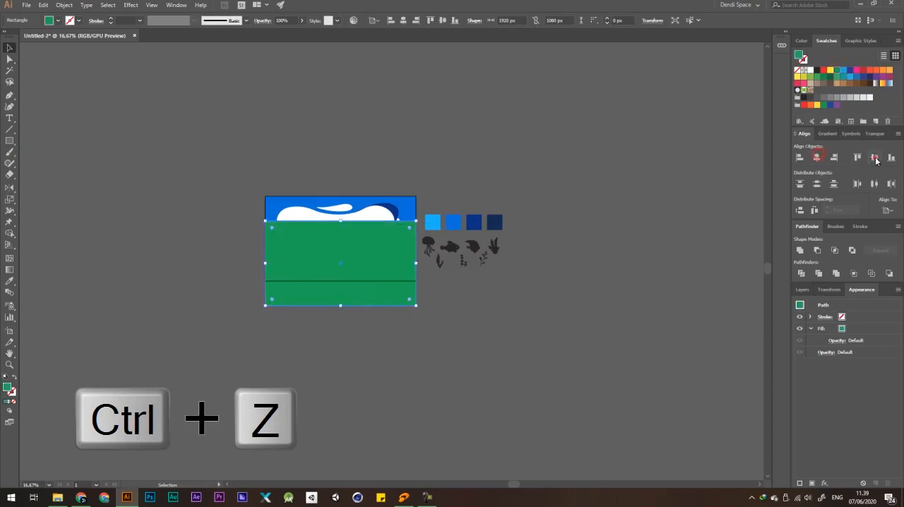
{"action": "left_click", "coordinate": [874, 157]}
{"action": "left_click", "coordinate": [473, 137]}
Send the green rectangle backward so it sits behind the united white shapes.
{"action": "scroll", "coordinate": [474, 141], "scroll_direction": "down", "scroll_amount": 1}
{"action": "scroll", "coordinate": [340, 202], "scroll_direction": "up", "scroll_amount": 2}
{"action": "scroll", "coordinate": [340, 203], "scroll_direction": "up", "scroll_amount": 3}
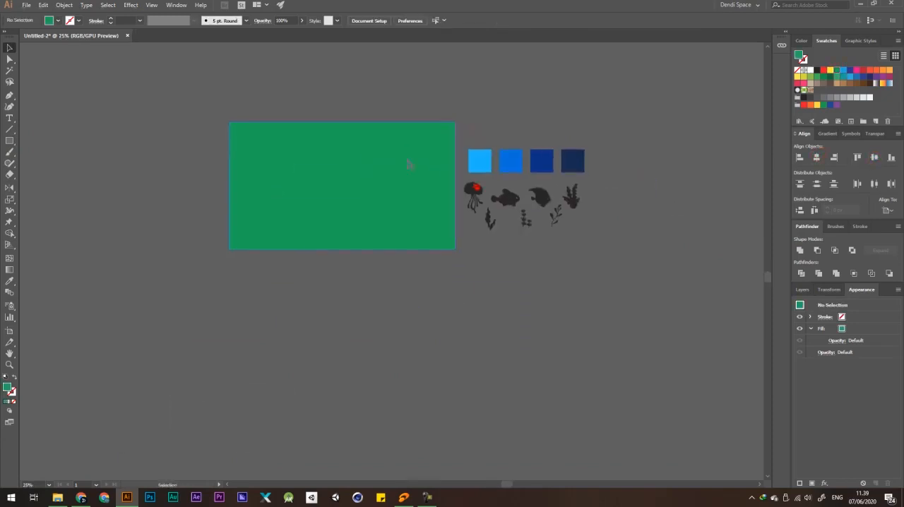
{"action": "key", "text": "ctrl+z"}
{"action": "key", "text": "ctrl+z"}
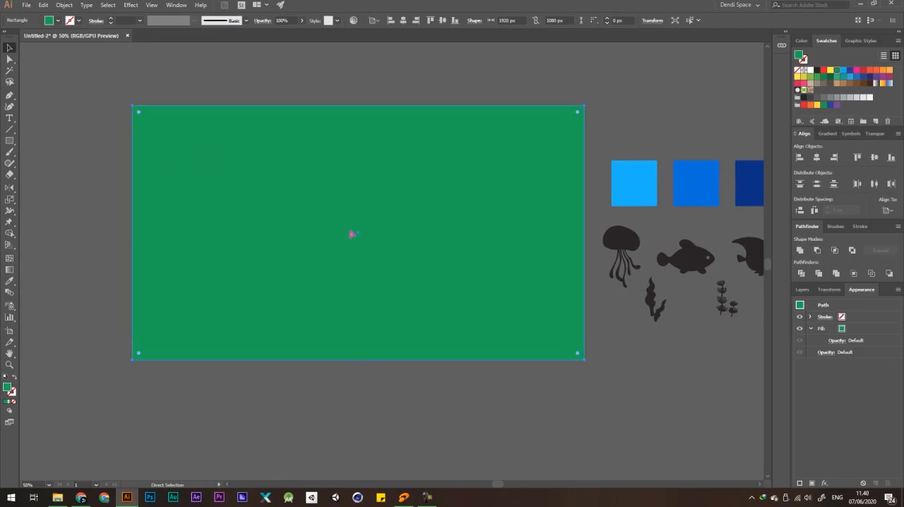
{"action": "key", "text": "ctrl+bracketleft"}
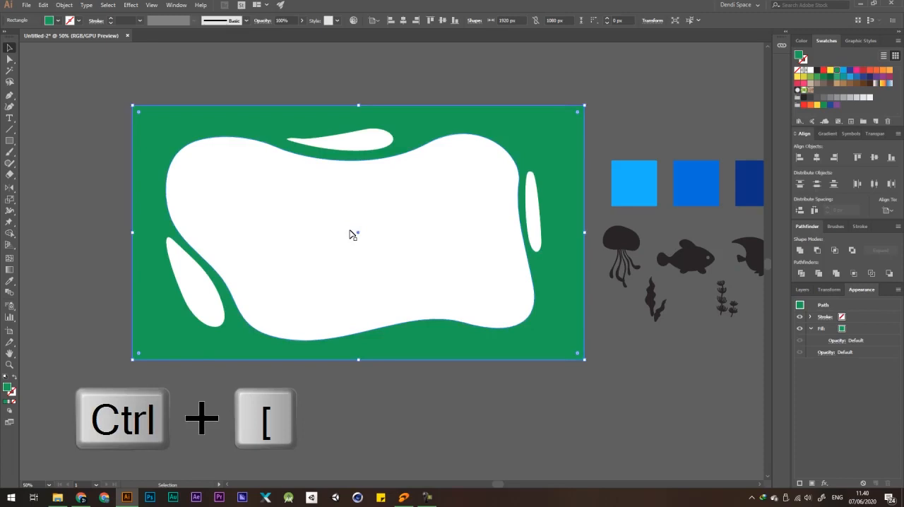
{"action": "key", "text": "ctrl+minus"}
{"action": "left_click", "coordinate": [466, 56]}
Refine the white blob's right edge by moving its upper anchor point slightly inward and adjusting the curve handle.
{"action": "scroll", "coordinate": [449, 200], "scroll_direction": "up", "scroll_amount": 3}
{"action": "key", "text": "a"}
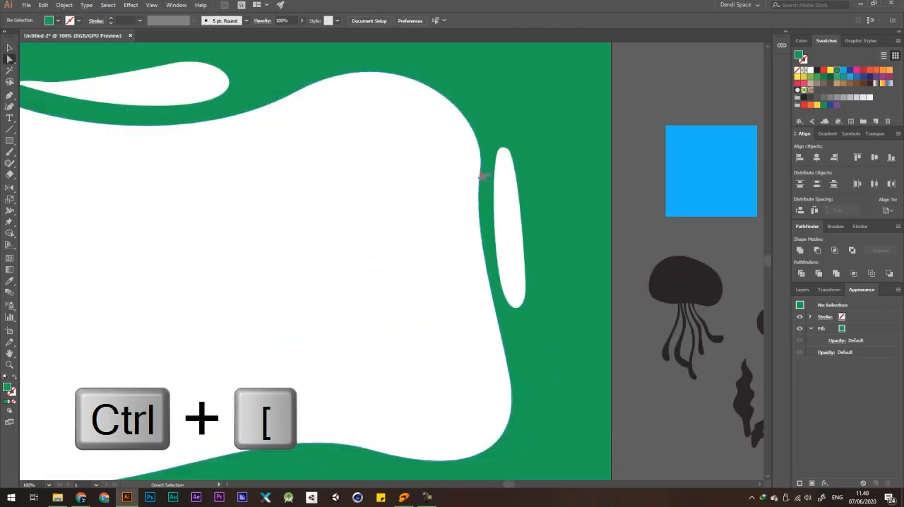
{"action": "left_click", "coordinate": [480, 171]}
{"action": "left_click_drag", "start_coordinate": [480, 171], "coordinate": [472, 172]}
{"action": "left_click_drag", "start_coordinate": [461, 236], "coordinate": [466, 274]}
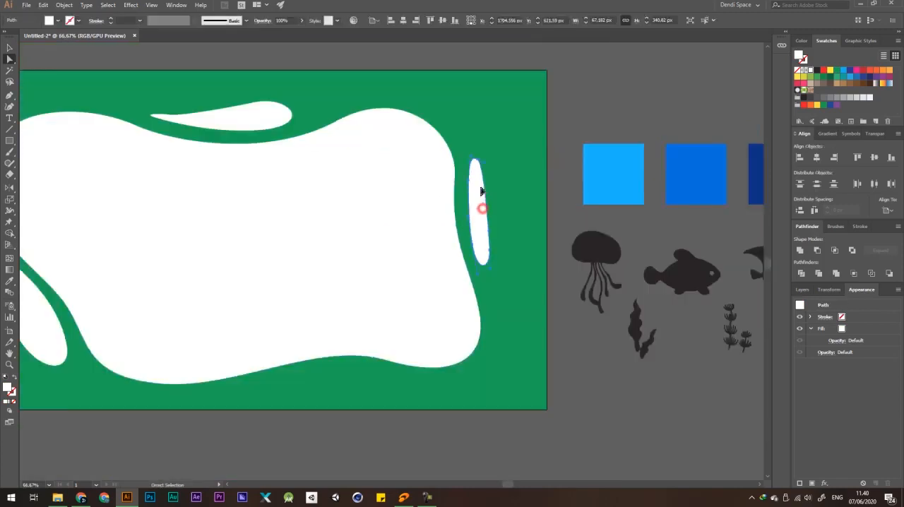
{"action": "scroll", "coordinate": [480, 202], "scroll_direction": "up", "scroll_amount": 3}
{"action": "left_click", "coordinate": [468, 195]}
{"action": "scroll", "coordinate": [468, 195], "scroll_direction": "down", "scroll_amount": 3}
{"action": "left_click", "coordinate": [614, 127]}
{"action": "scroll", "coordinate": [614, 127], "scroll_direction": "down", "scroll_amount": 2}
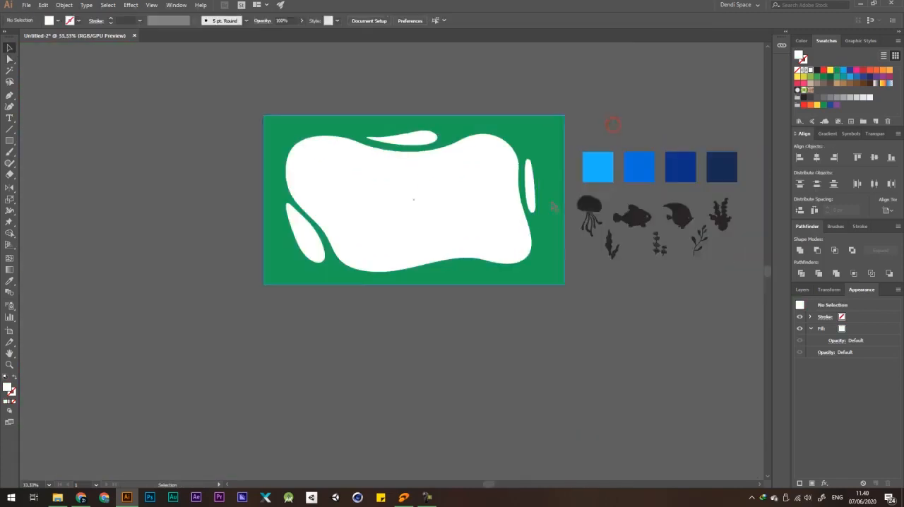
Try moving the grouped white shapes downward, undo the move and dismiss the desktop notification.
{"action": "scroll", "coordinate": [461, 158], "scroll_direction": "up", "scroll_amount": 2}
{"action": "key", "text": "ctrl+z"}
{"action": "key", "text": "ctrl+z"}
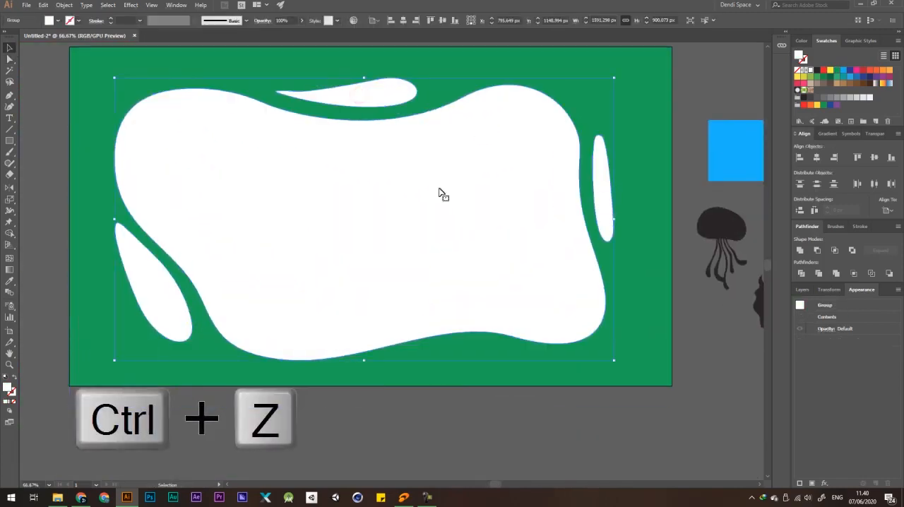
{"action": "left_click_drag", "start_coordinate": [489, 158], "coordinate": [469, 220]}
{"action": "key", "text": "ctrl+z"}
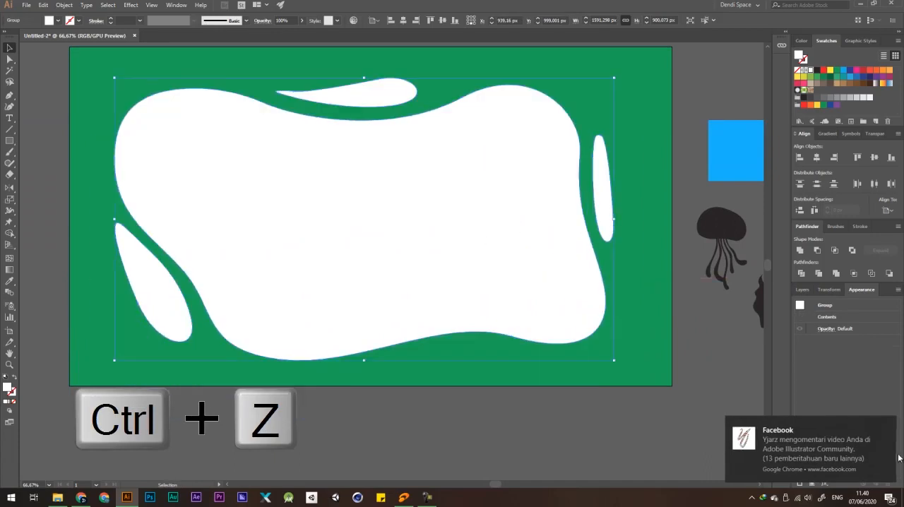
{"action": "left_click", "coordinate": [887, 425]}
Cut the white blob and its three slivers out of the green rectangle with the Shape Builder tool.
{"action": "left_click", "coordinate": [659, 132], "text": "shift"}
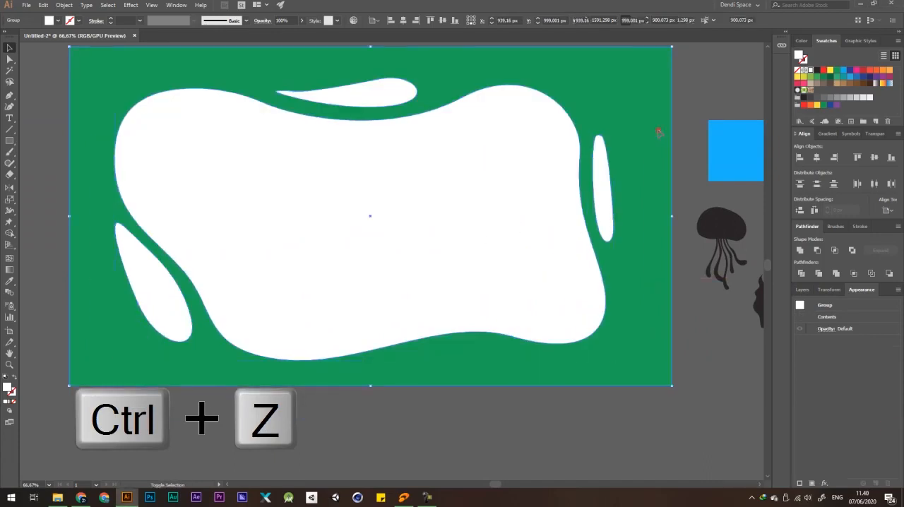
{"action": "scroll", "coordinate": [595, 175], "scroll_direction": "down", "scroll_amount": 2}
{"action": "left_click", "coordinate": [9, 233]}
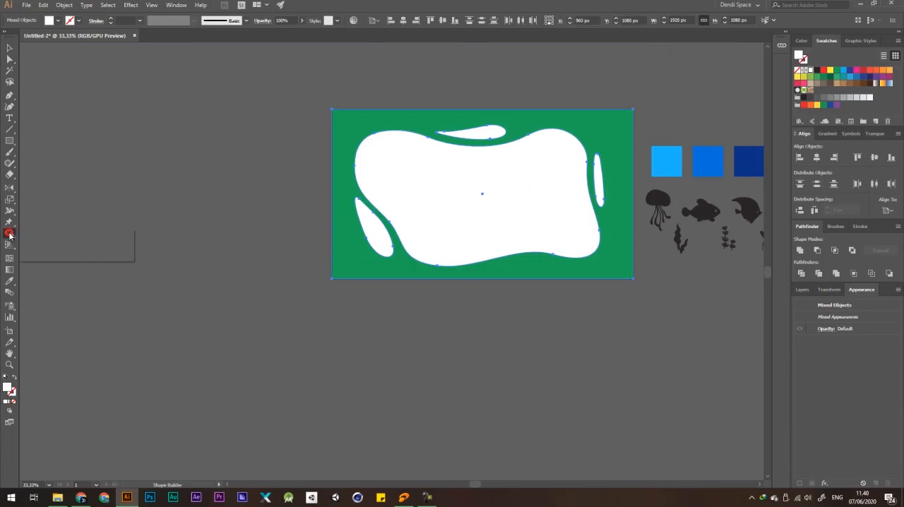
{"action": "scroll", "coordinate": [499, 162], "scroll_direction": "up", "scroll_amount": 1}
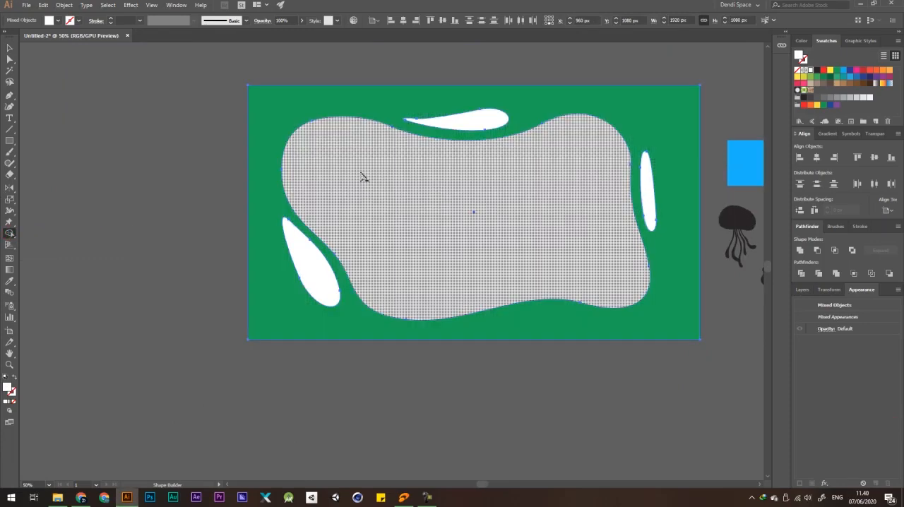
{"action": "left_click_drag", "start_coordinate": [454, 221], "coordinate": [455, 220]}
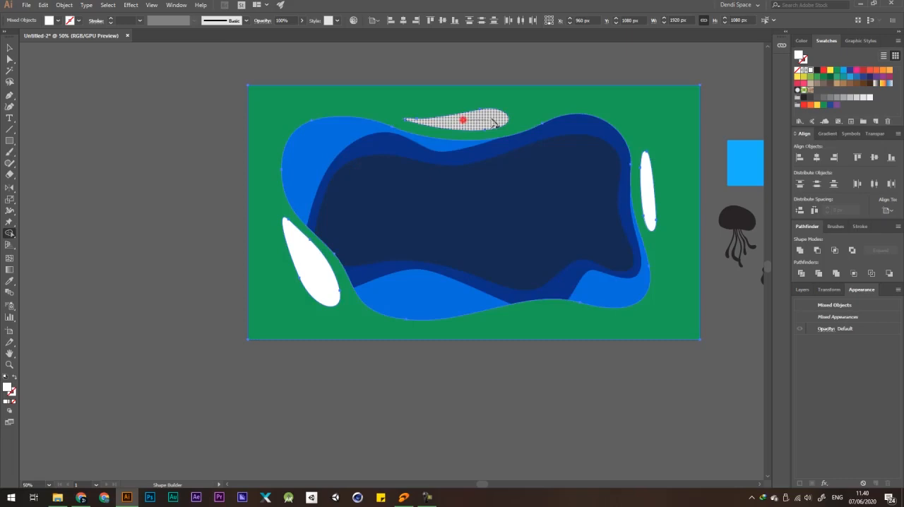
{"action": "left_click_drag", "start_coordinate": [493, 121], "coordinate": [495, 121]}
{"action": "left_click_drag", "start_coordinate": [304, 262], "coordinate": [317, 281]}
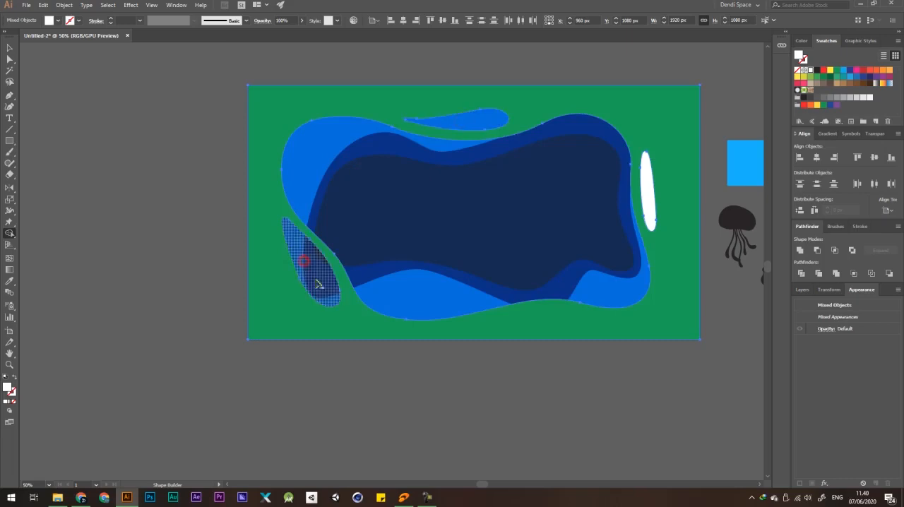
{"action": "left_click", "coordinate": [649, 194], "text": "alt"}
{"action": "scroll", "coordinate": [496, 228], "scroll_direction": "down", "scroll_amount": 2}
{"action": "key", "text": "v"}
{"action": "left_click", "coordinate": [591, 79]}
Try moving the green cutout frame away from the blue layers and undo the move.
{"action": "scroll", "coordinate": [512, 145], "scroll_direction": "down", "scroll_amount": 1}
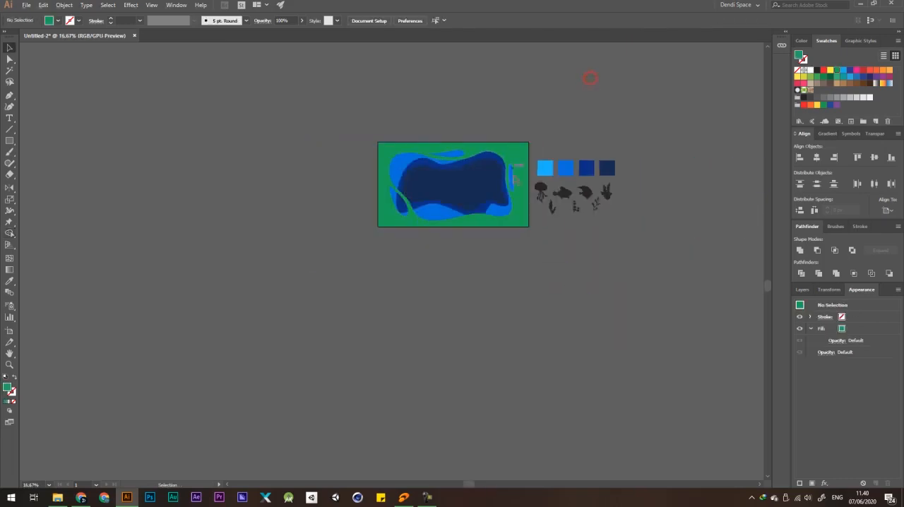
{"action": "scroll", "coordinate": [512, 149], "scroll_direction": "up", "scroll_amount": 3}
{"action": "left_click_drag", "start_coordinate": [518, 117], "coordinate": [432, 140]}
{"action": "key", "text": "ctrl+z"}
{"action": "scroll", "coordinate": [436, 158], "scroll_direction": "down", "scroll_amount": 2}
Adjust the outer curve of the lower-left teardrop cutout in the green frame by shifting an anchor point.
{"action": "key", "text": "a"}
{"action": "scroll", "coordinate": [298, 224], "scroll_direction": "up", "scroll_amount": 3}
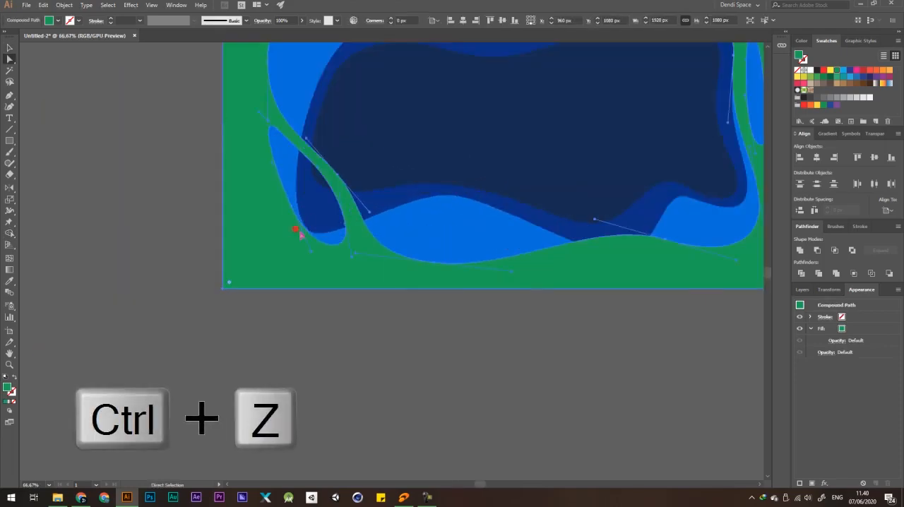
{"action": "left_click_drag", "start_coordinate": [293, 209], "coordinate": [289, 217]}
{"action": "left_click", "coordinate": [445, 353]}
{"action": "scroll", "coordinate": [270, 270], "scroll_direction": "down", "scroll_amount": 3}
{"action": "left_click_drag", "start_coordinate": [515, 252], "coordinate": [532, 234]}
{"action": "scroll", "coordinate": [436, 161], "scroll_direction": "up", "scroll_amount": 2}
Fill the green cutout frame with the light blue of the first palette square using the Eyedropper.
{"action": "key", "text": "v"}
{"action": "left_click", "coordinate": [514, 123]}
{"action": "key", "text": "ctrl+z"}
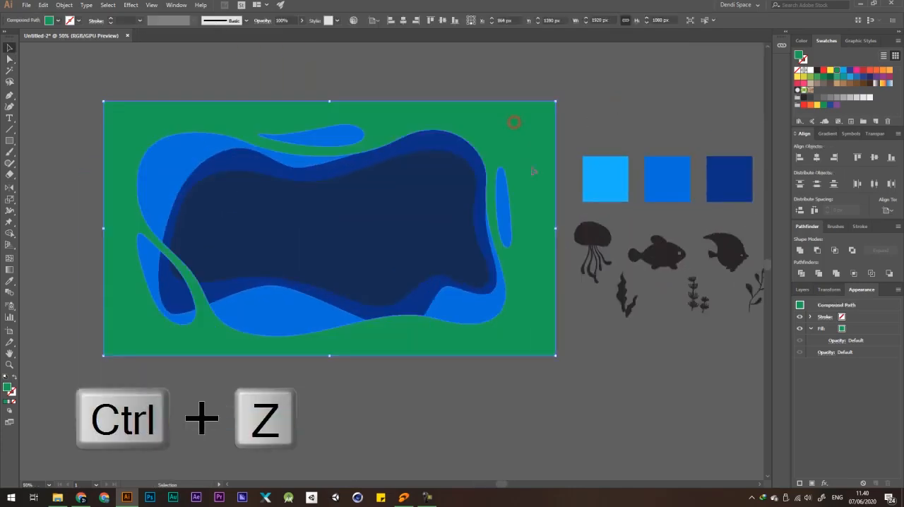
{"action": "key", "text": "i"}
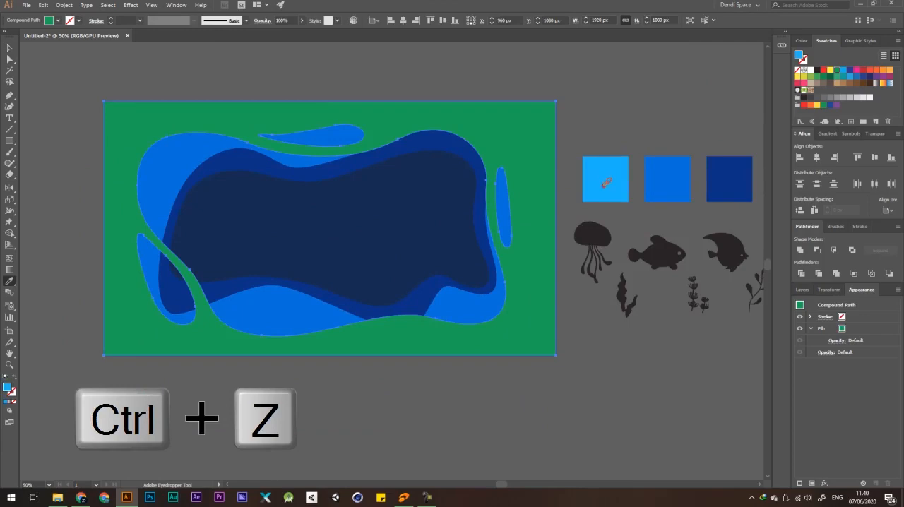
{"action": "left_click", "coordinate": [602, 186]}
{"action": "key", "text": "v"}
{"action": "left_click", "coordinate": [614, 101]}
{"action": "scroll", "coordinate": [419, 171], "scroll_direction": "down", "scroll_amount": 4}
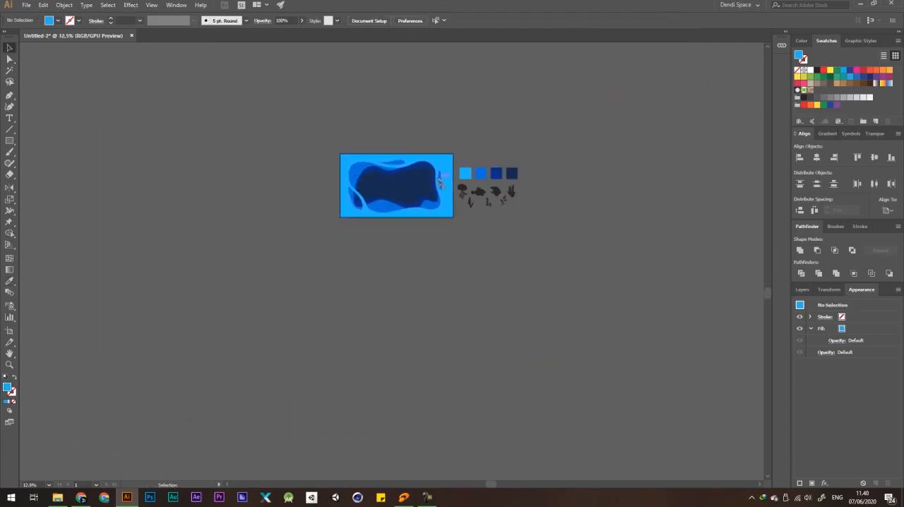
Try shifting the top anchor point of the narrow right-hand sliver cutout in the light blue frame and undo the move.
{"action": "scroll", "coordinate": [439, 182], "scroll_direction": "up", "scroll_amount": 7}
{"action": "scroll", "coordinate": [447, 170], "scroll_direction": "down", "scroll_amount": 2}
{"action": "key", "text": "a"}
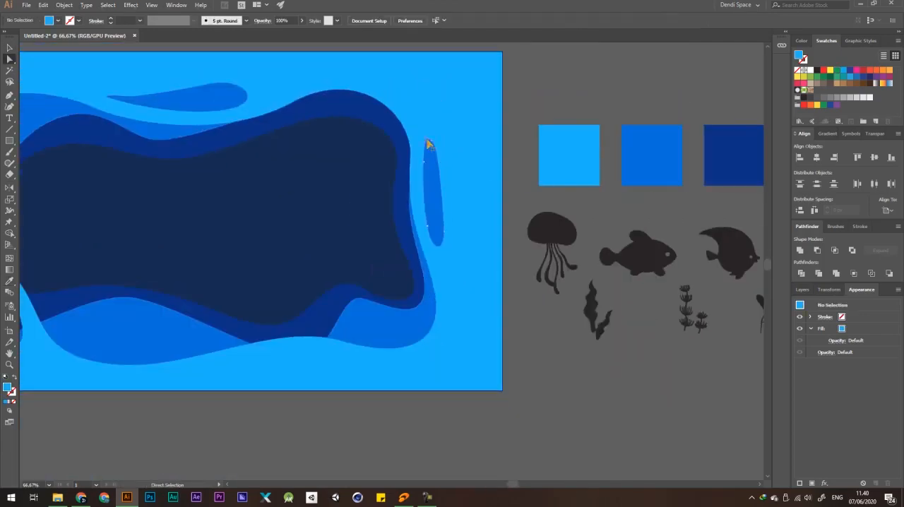
{"action": "left_click", "coordinate": [427, 145]}
{"action": "scroll", "coordinate": [427, 145], "scroll_direction": "up", "scroll_amount": 2}
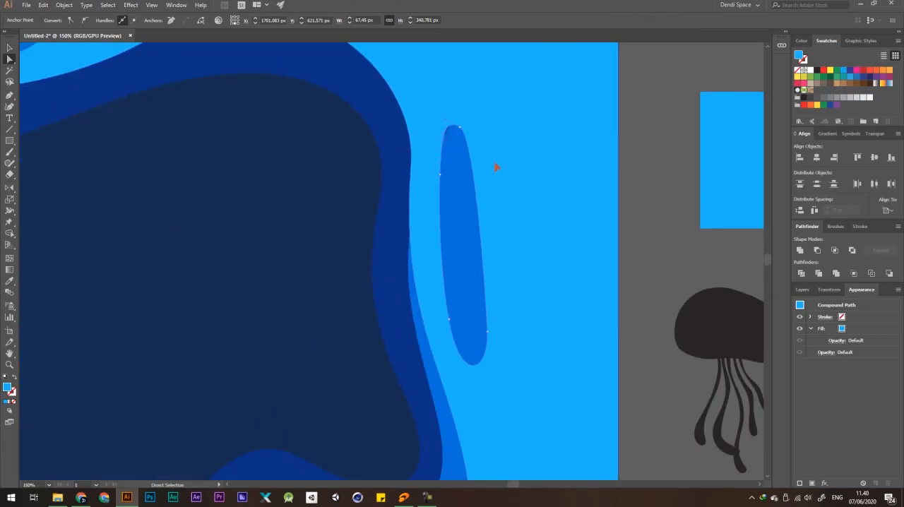
{"action": "left_click", "coordinate": [643, 138]}
{"action": "scroll", "coordinate": [464, 133], "scroll_direction": "down", "scroll_amount": 3}
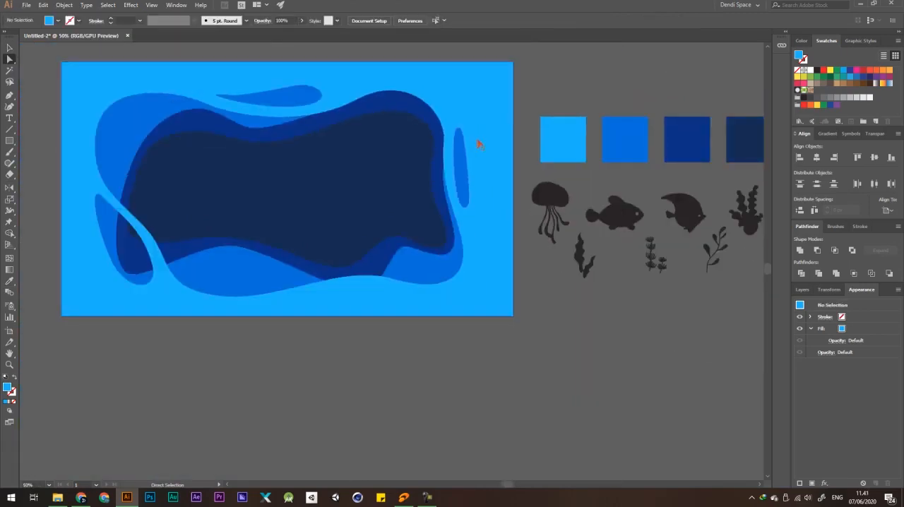
{"action": "left_click", "coordinate": [460, 133]}
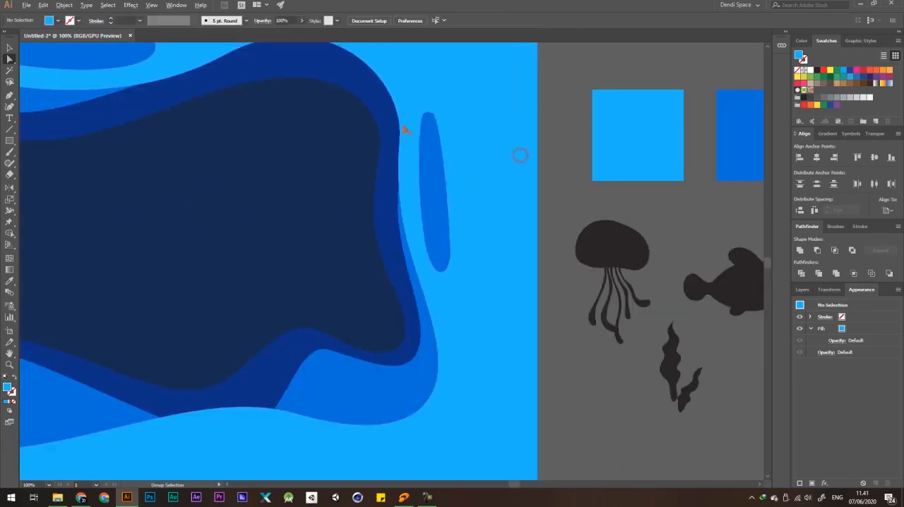
{"action": "scroll", "coordinate": [521, 155], "scroll_direction": "up", "scroll_amount": 2}
{"action": "left_click", "coordinate": [431, 112]}
{"action": "left_click_drag", "start_coordinate": [432, 112], "coordinate": [460, 121]}
{"action": "key", "text": "ctrl+z"}
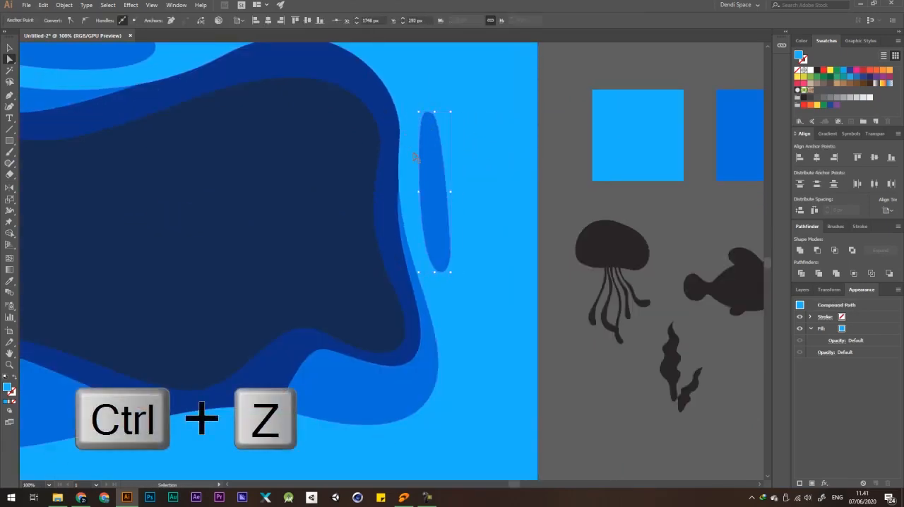
{"action": "left_click", "coordinate": [594, 125]}
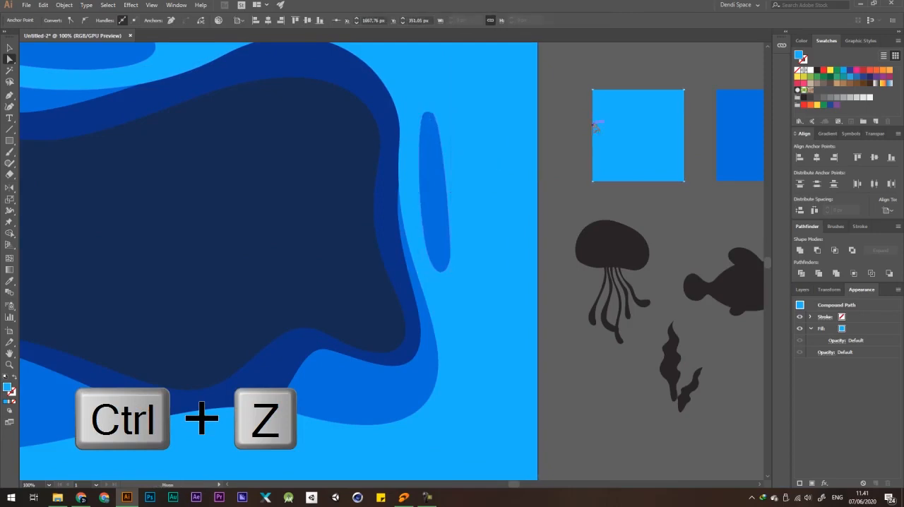
Move the narrow right-hand sliver cutout of the light blue frame slightly outward, away from the main opening.
{"action": "scroll", "coordinate": [428, 127], "scroll_direction": "up", "scroll_amount": 3}
{"action": "left_click", "coordinate": [442, 116]}
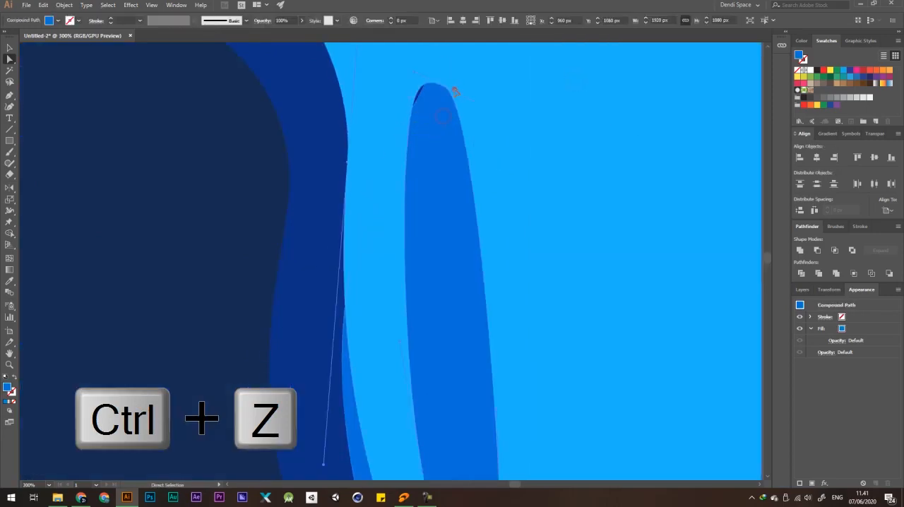
{"action": "scroll", "coordinate": [445, 87], "scroll_direction": "down", "scroll_amount": 1}
{"action": "left_click", "coordinate": [444, 86]}
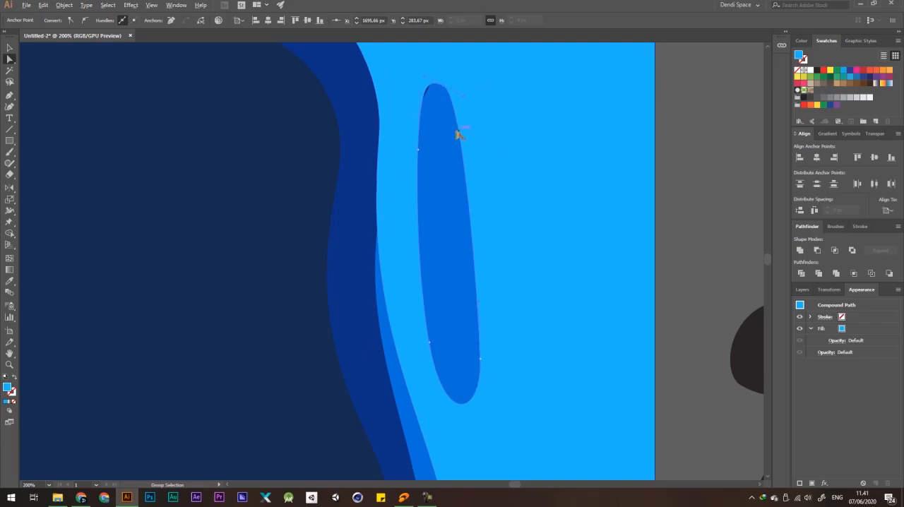
{"action": "left_click", "coordinate": [418, 151]}
{"action": "scroll", "coordinate": [456, 213], "scroll_direction": "down", "scroll_amount": 3}
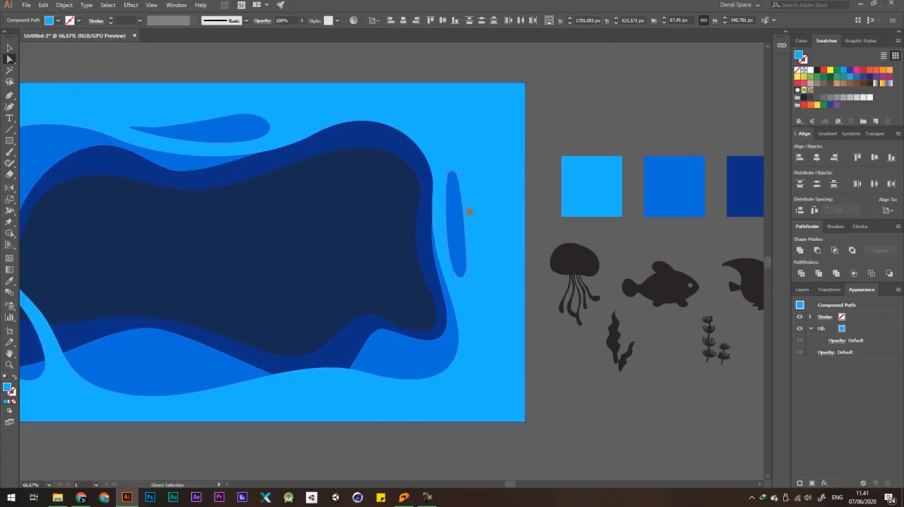
{"action": "scroll", "coordinate": [459, 181], "scroll_direction": "up", "scroll_amount": 2}
{"action": "left_click_drag", "start_coordinate": [454, 176], "coordinate": [477, 188]}
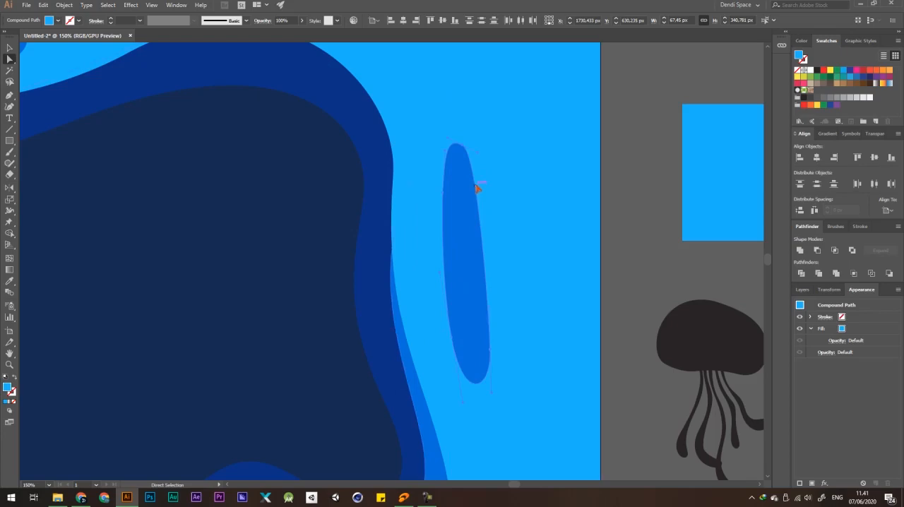
{"action": "scroll", "coordinate": [466, 180], "scroll_direction": "down", "scroll_amount": 4}
{"action": "scroll", "coordinate": [424, 180], "scroll_direction": "up", "scroll_amount": 3}
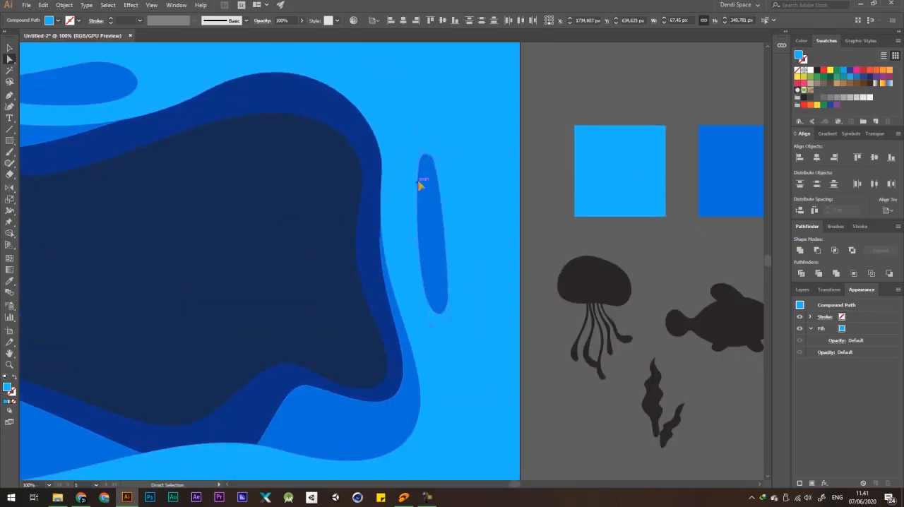
Reshape the right-hand sliver cutout into a teardrop with a wide upper end and narrow lower end by adjusting its anchors and handles.
{"action": "left_click_drag", "start_coordinate": [419, 189], "coordinate": [403, 187]}
{"action": "left_click", "coordinate": [423, 284]}
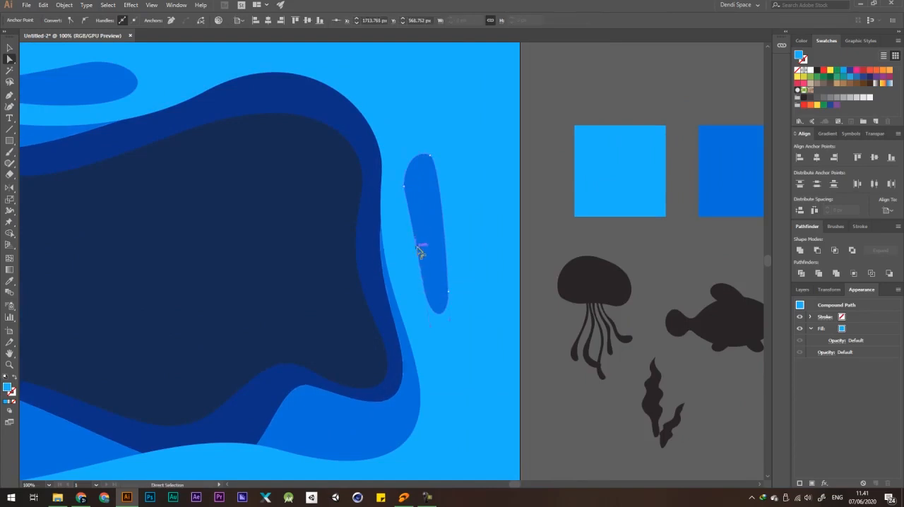
{"action": "mouse_move", "coordinate": [404, 242]}
{"action": "left_mouse_down"}
{"action": "mouse_move", "coordinate": [404, 232]}
{"action": "mouse_move", "coordinate": [411, 248]}
{"action": "left_mouse_up"}
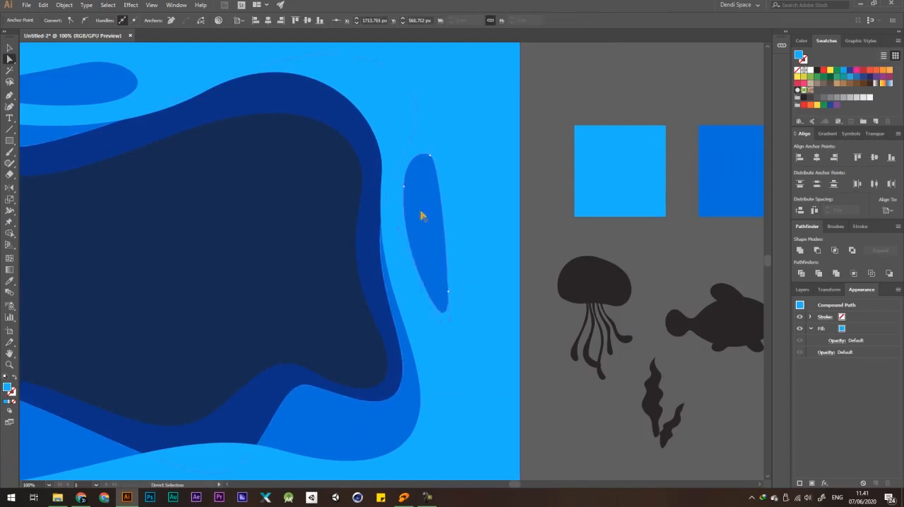
{"action": "left_click_drag", "start_coordinate": [403, 187], "coordinate": [397, 159]}
{"action": "key", "text": "ctrl+z"}
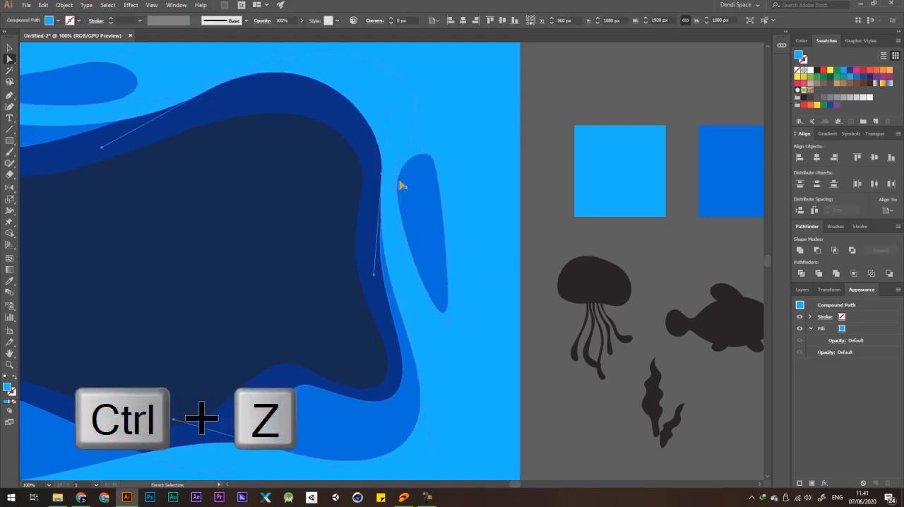
{"action": "left_click", "coordinate": [397, 189]}
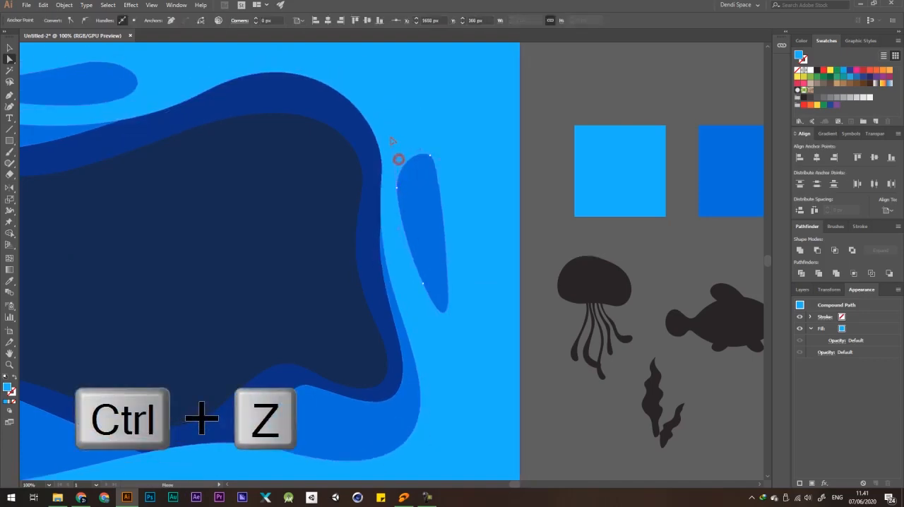
{"action": "left_click_drag", "start_coordinate": [430, 154], "coordinate": [431, 163]}
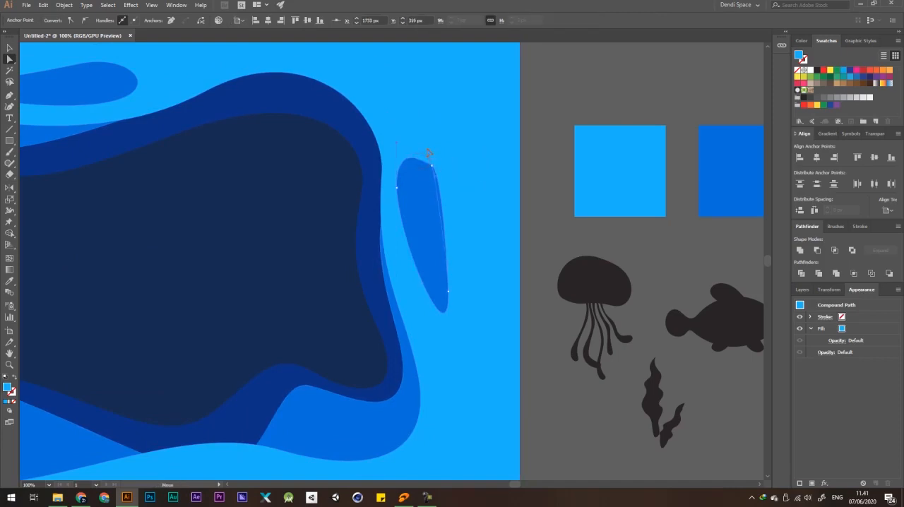
{"action": "scroll", "coordinate": [422, 148], "scroll_direction": "down", "scroll_amount": 2}
{"action": "left_click", "coordinate": [588, 92]}
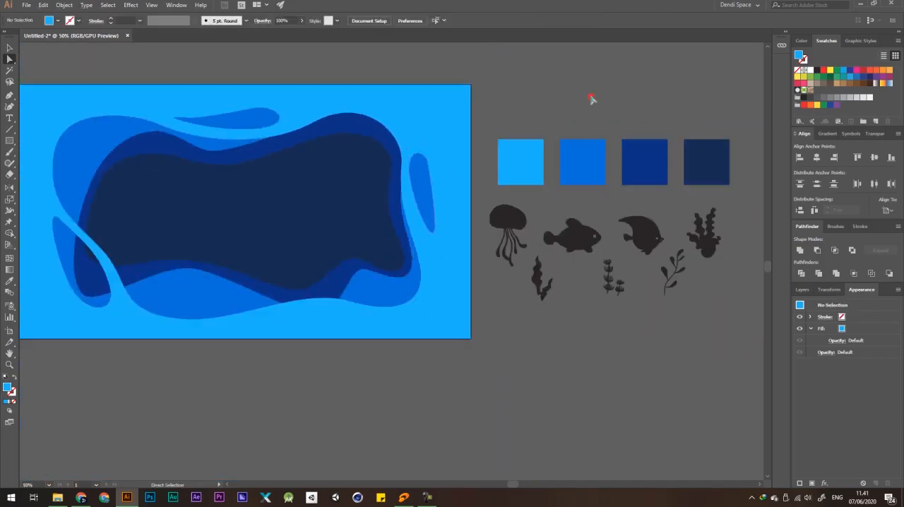
{"action": "scroll", "coordinate": [514, 144], "scroll_direction": "down", "scroll_amount": 3}
{"action": "scroll", "coordinate": [492, 161], "scroll_direction": "up", "scroll_amount": 3}
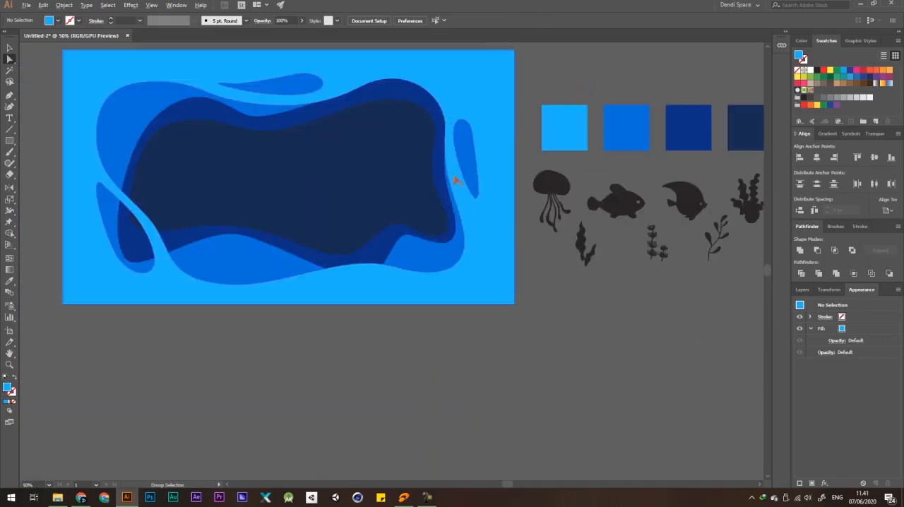
Pull the upper-right anchor points of the medium blue and dark blue frame openings inward to vary the layered edges.
{"action": "left_click", "coordinate": [436, 169]}
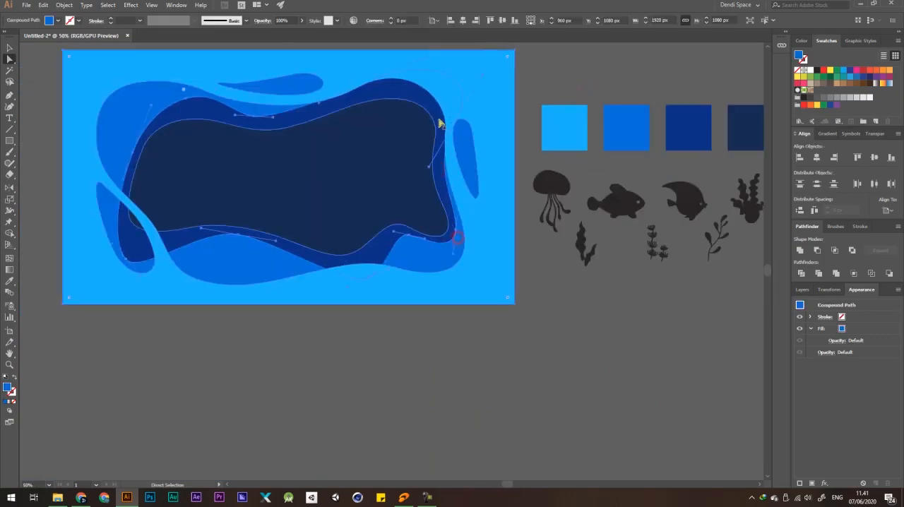
{"action": "scroll", "coordinate": [437, 121], "scroll_direction": "up", "scroll_amount": 1}
{"action": "left_click_drag", "start_coordinate": [463, 140], "coordinate": [441, 145]}
{"action": "left_click", "coordinate": [428, 121]}
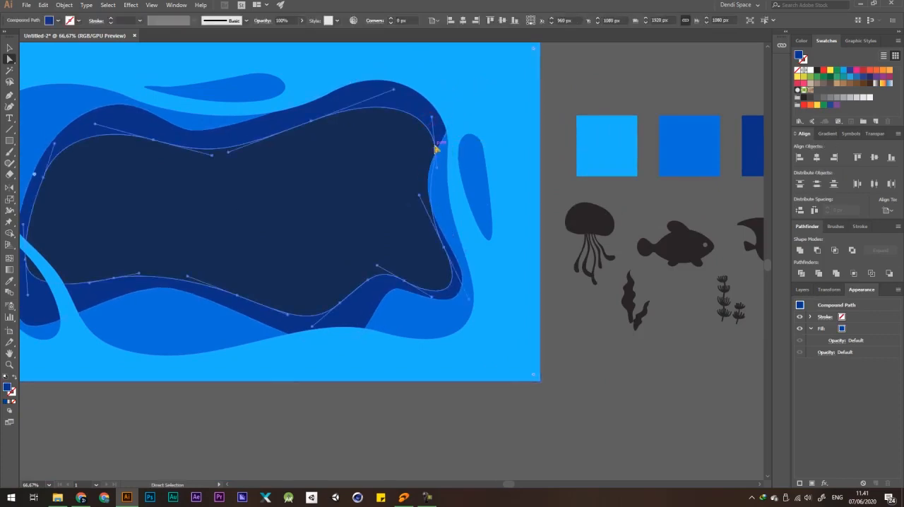
{"action": "key", "text": "ctrl+z"}
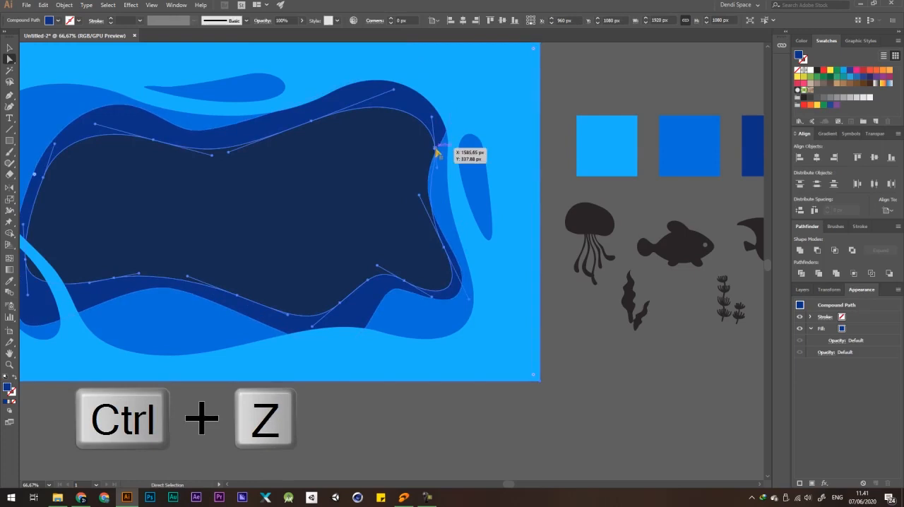
{"action": "key", "text": "ctrl+z"}
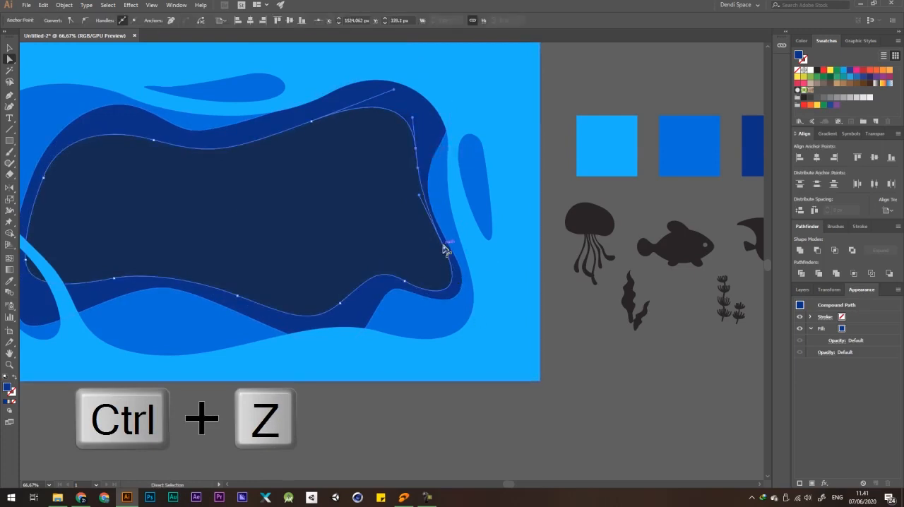
{"action": "left_click", "coordinate": [636, 94]}
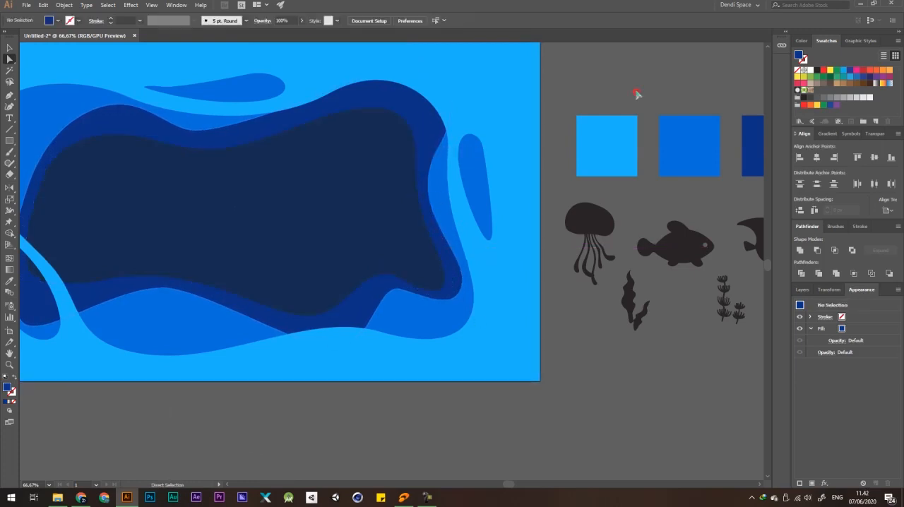
Draw a 1920 × 1080 px rectangle and give it a white stroke with no fill.
{"action": "scroll", "coordinate": [492, 155], "scroll_direction": "down", "scroll_amount": 5}
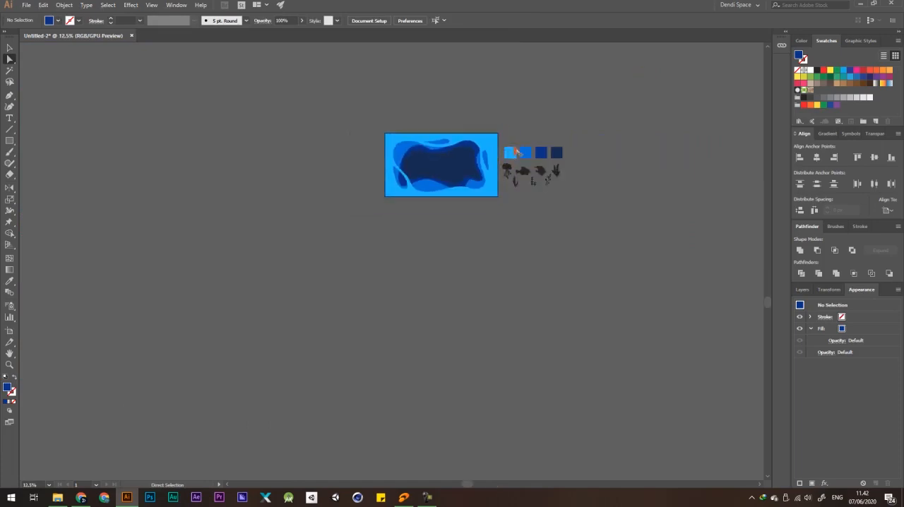
{"action": "scroll", "coordinate": [516, 152], "scroll_direction": "up", "scroll_amount": 4}
{"action": "scroll", "coordinate": [478, 147], "scroll_direction": "down", "scroll_amount": 2}
{"action": "scroll", "coordinate": [372, 134], "scroll_direction": "up", "scroll_amount": 1}
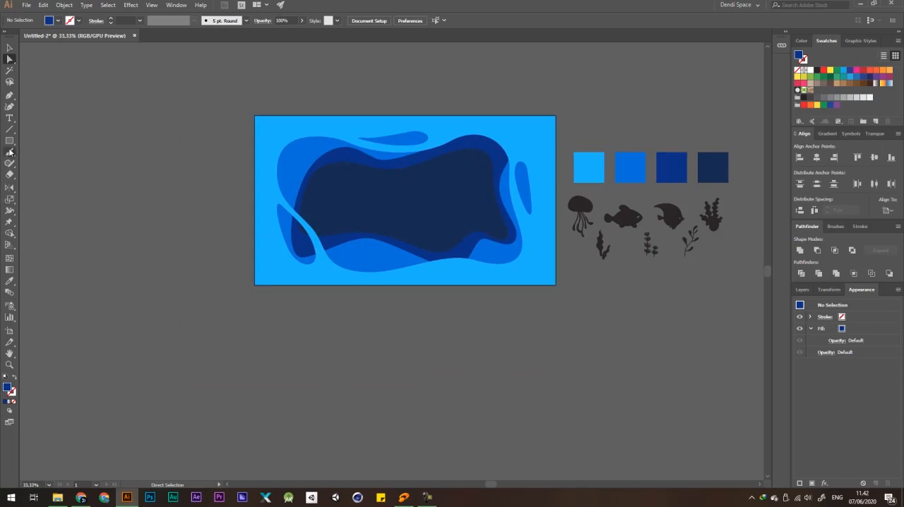
{"action": "left_click_drag", "start_coordinate": [9, 143], "coordinate": [43, 147]}
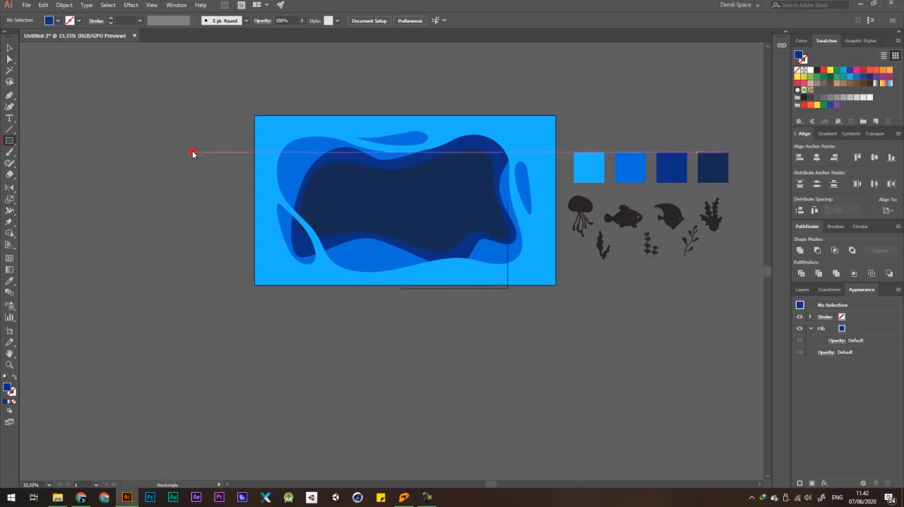
{"action": "left_click", "coordinate": [191, 151]}
{"action": "left_click", "coordinate": [432, 264]}
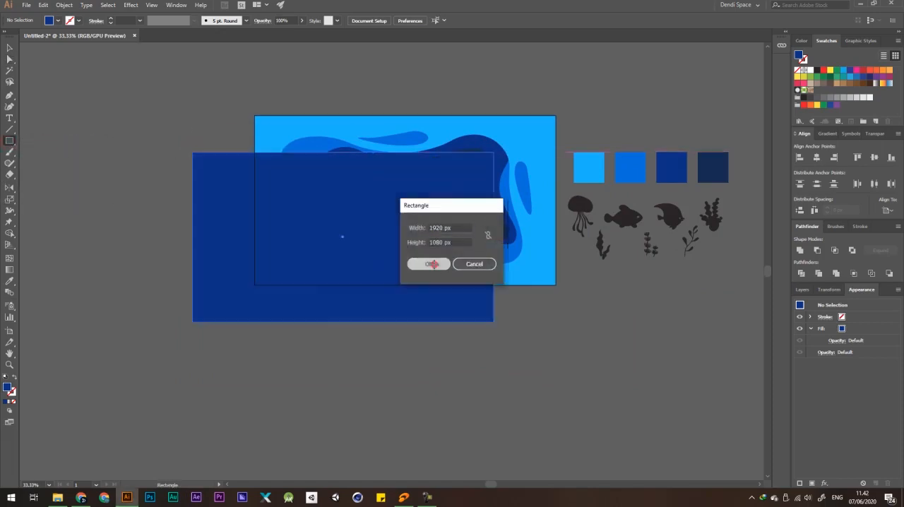
{"action": "left_click", "coordinate": [810, 70]}
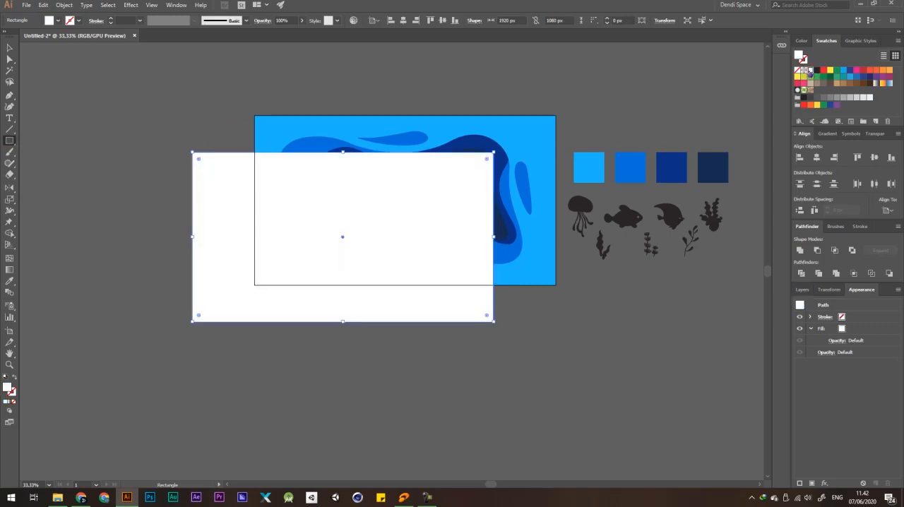
{"action": "left_click", "coordinate": [15, 378]}
Center the white outline rectangle horizontally and vertically on the artboard.
{"action": "key", "text": "v"}
{"action": "left_click", "coordinate": [218, 372]}
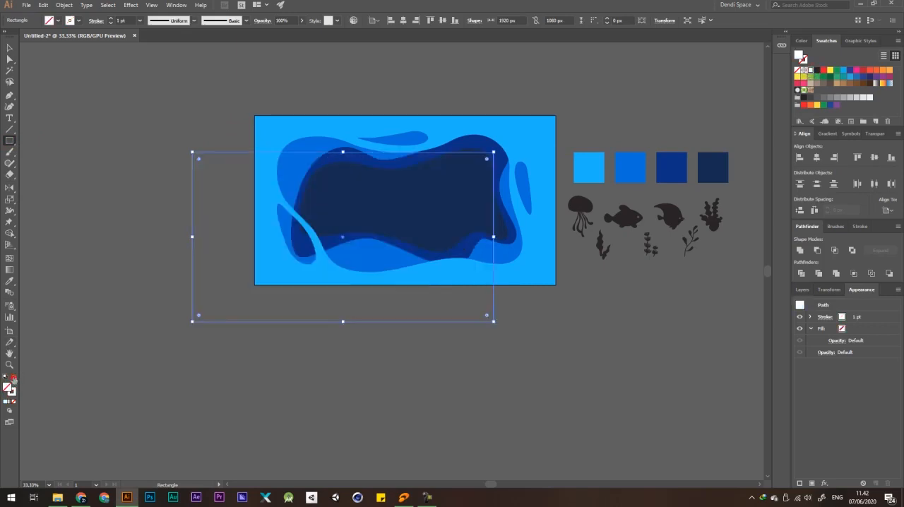
{"action": "left_click", "coordinate": [205, 285]}
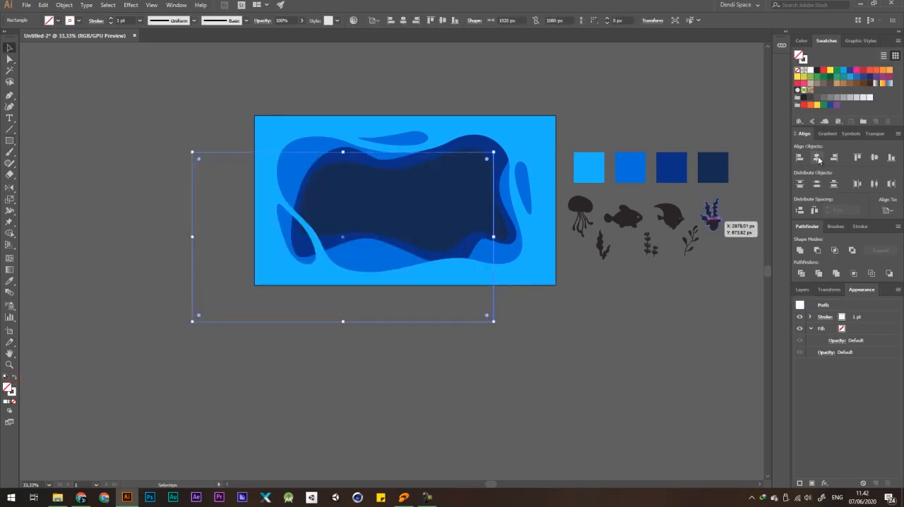
{"action": "left_click", "coordinate": [817, 158]}
{"action": "left_click", "coordinate": [874, 157]}
{"action": "left_click", "coordinate": [610, 89]}
{"action": "left_click_drag", "start_coordinate": [556, 115], "coordinate": [568, 97]}
{"action": "key", "text": "ctrl+z"}
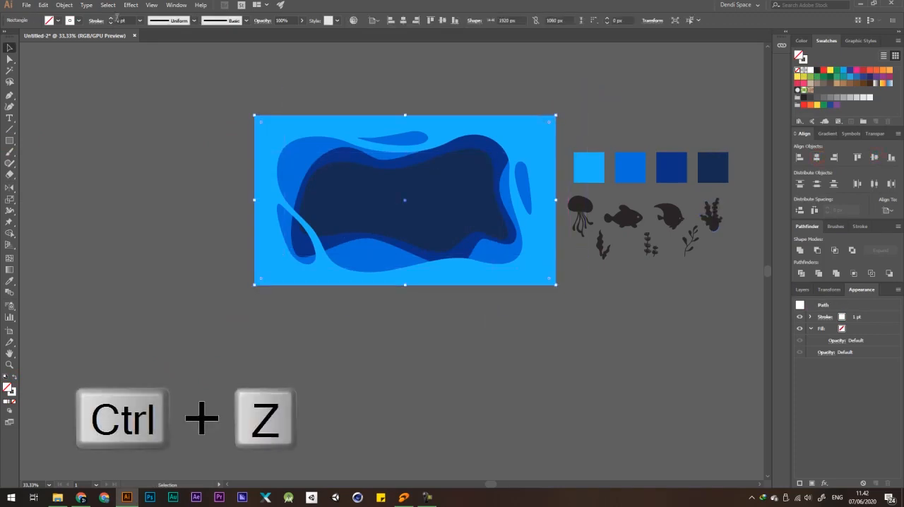
Set the white border rectangle's stroke weight to 8 pt and deselect it.
{"action": "scroll", "coordinate": [126, 19], "scroll_direction": "up", "scroll_amount": 7}
{"action": "left_click", "coordinate": [135, 174]}
{"action": "scroll", "coordinate": [316, 181], "scroll_direction": "down", "scroll_amount": 1}
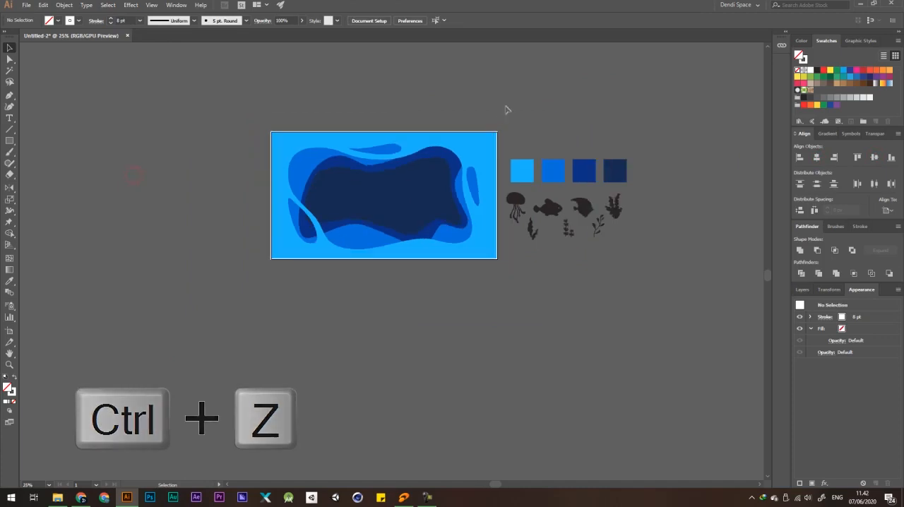
Slightly adjust the curve along the upper edge of the light blue frame's opening and deselect the frame.
{"action": "scroll", "coordinate": [467, 135], "scroll_direction": "up", "scroll_amount": 2}
{"action": "left_click_drag", "start_coordinate": [157, 178], "coordinate": [346, 158]}
{"action": "key", "text": "p"}
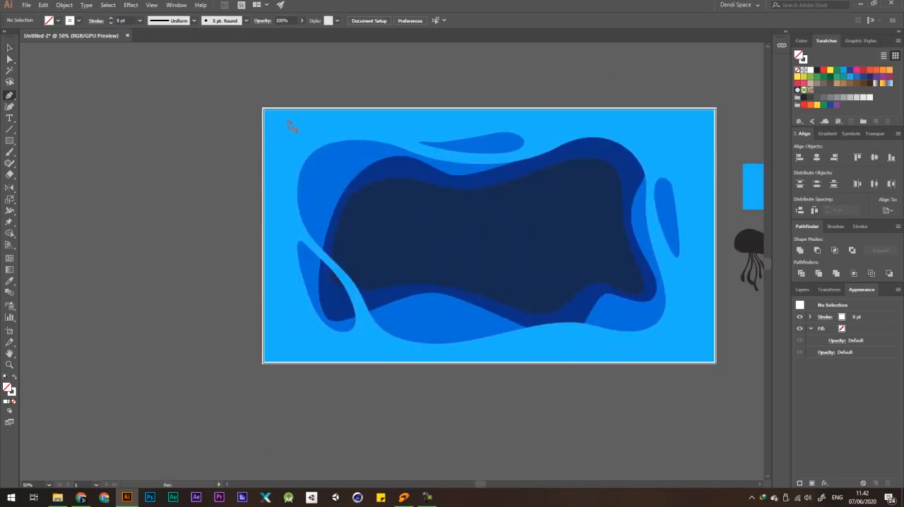
{"action": "left_click_drag", "start_coordinate": [438, 173], "coordinate": [415, 149]}
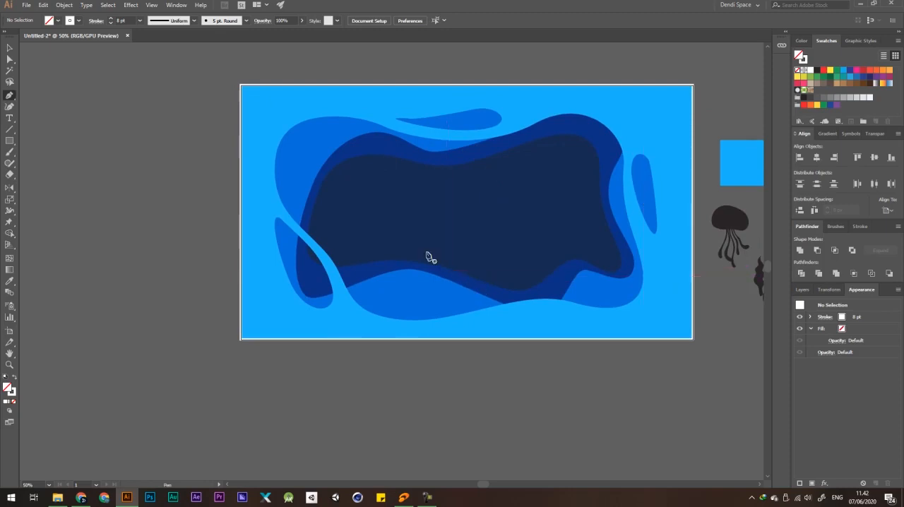
{"action": "scroll", "coordinate": [378, 120], "scroll_direction": "up", "scroll_amount": 1}
{"action": "key", "text": "a"}
{"action": "left_click", "coordinate": [397, 134]}
{"action": "left_click_drag", "start_coordinate": [385, 133], "coordinate": [391, 132]}
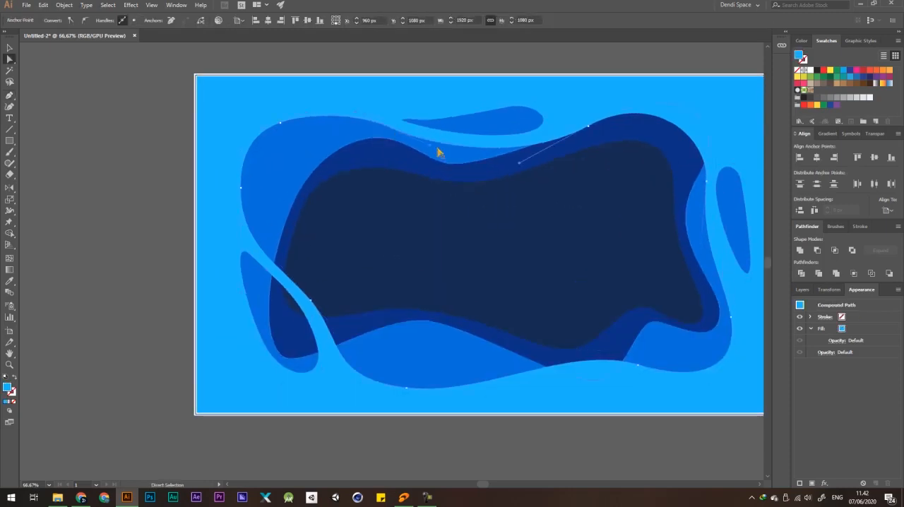
{"action": "scroll", "coordinate": [444, 127], "scroll_direction": "down", "scroll_amount": 1}
{"action": "left_click", "coordinate": [457, 62]}
{"action": "key", "text": "p"}
{"action": "scroll", "coordinate": [277, 109], "scroll_direction": "up", "scroll_amount": 1}
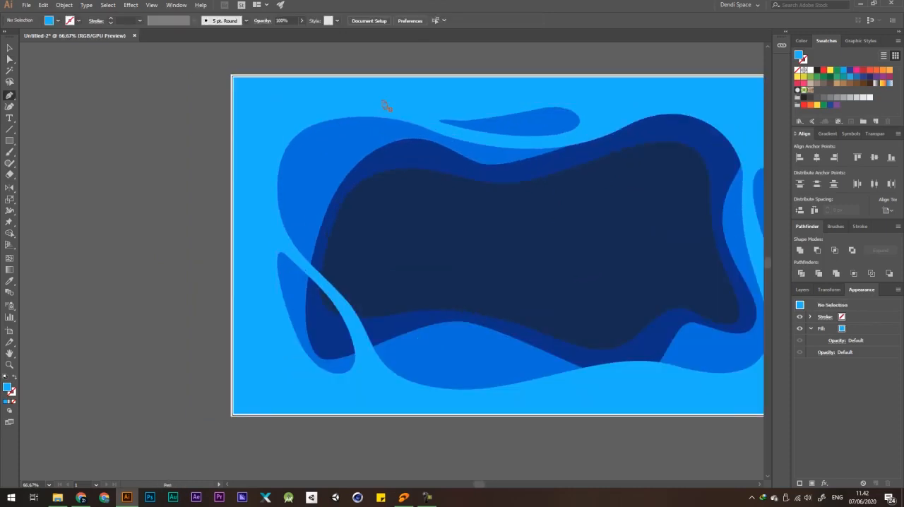
Start a wavy outline with the Pen tool just inside the artboard, running along its upper and left edges.
{"action": "left_click", "coordinate": [450, 101]}
{"action": "left_click_drag", "start_coordinate": [309, 93], "coordinate": [308, 93]}
{"action": "left_click_drag", "start_coordinate": [248, 162], "coordinate": [250, 165]}
{"action": "key", "text": "space"}
{"action": "left_click_drag", "start_coordinate": [278, 190], "coordinate": [288, 164]}
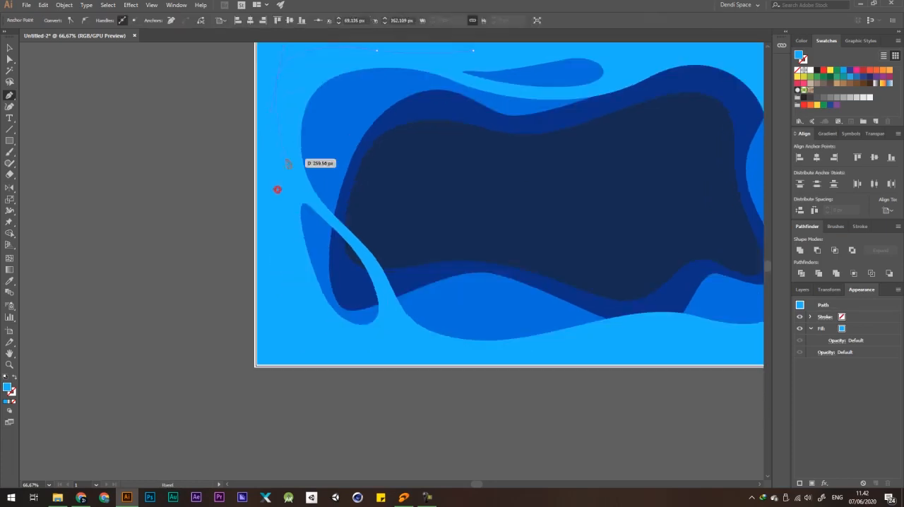
{"action": "left_click_drag", "start_coordinate": [278, 199], "coordinate": [283, 283]}
{"action": "left_click_drag", "start_coordinate": [317, 350], "coordinate": [324, 354]}
Continue the wavy outline along the artboard's lower and right edges and close it into a shape about 1784 × 1000 px.
{"action": "key", "text": "space"}
{"action": "left_click_drag", "start_coordinate": [410, 337], "coordinate": [331, 190]}
{"action": "key", "text": "ctrl+z"}
{"action": "left_click_drag", "start_coordinate": [561, 174], "coordinate": [444, 252]}
{"action": "key", "text": "space"}
{"action": "left_click_drag", "start_coordinate": [490, 246], "coordinate": [510, 250]}
{"action": "left_click_drag", "start_coordinate": [519, 183], "coordinate": [510, 146]}
{"action": "left_click_drag", "start_coordinate": [509, 146], "coordinate": [402, 345]}
{"action": "left_click_drag", "start_coordinate": [413, 233], "coordinate": [639, 268]}
{"action": "key", "text": "space"}
{"action": "left_click_drag", "start_coordinate": [614, 247], "coordinate": [575, 247]}
{"action": "scroll", "coordinate": [340, 194], "scroll_direction": "down", "scroll_amount": 2}
Fill the new wavy shape with white and deselect it.
{"action": "key", "text": "v"}
{"action": "left_click", "coordinate": [434, 163]}
{"action": "left_click_drag", "start_coordinate": [386, 225], "coordinate": [357, 258]}
{"action": "key", "text": "ctrl+z"}
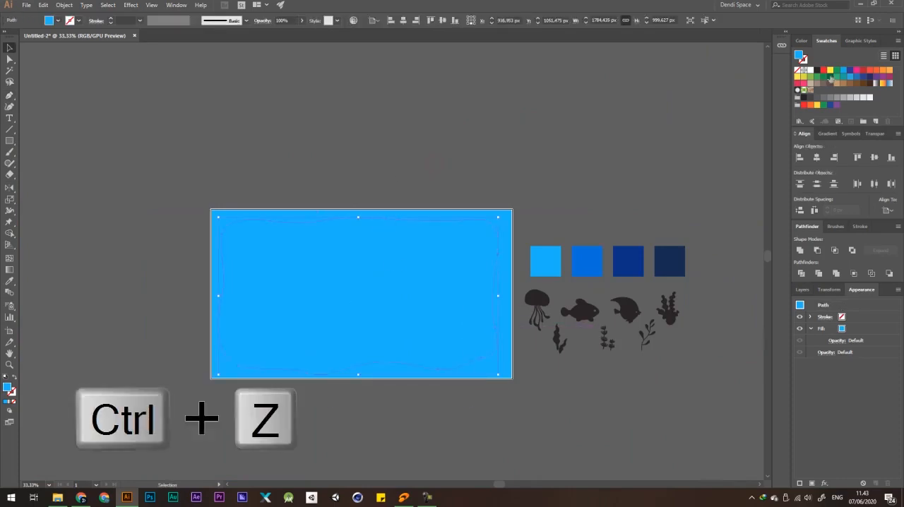
{"action": "left_click", "coordinate": [811, 71]}
{"action": "left_click", "coordinate": [451, 79]}
{"action": "scroll", "coordinate": [450, 79], "scroll_direction": "down", "scroll_amount": 3}
{"action": "scroll", "coordinate": [449, 115], "scroll_direction": "up", "scroll_amount": 3}
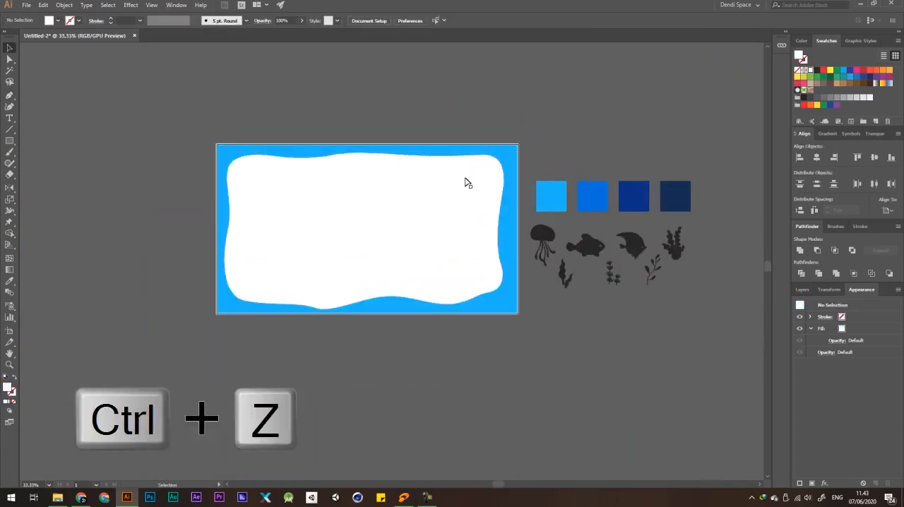
Center the white wavy shape horizontally on the artboard.
{"action": "scroll", "coordinate": [365, 238], "scroll_direction": "up", "scroll_amount": 2}
{"action": "scroll", "coordinate": [357, 177], "scroll_direction": "down", "scroll_amount": 4}
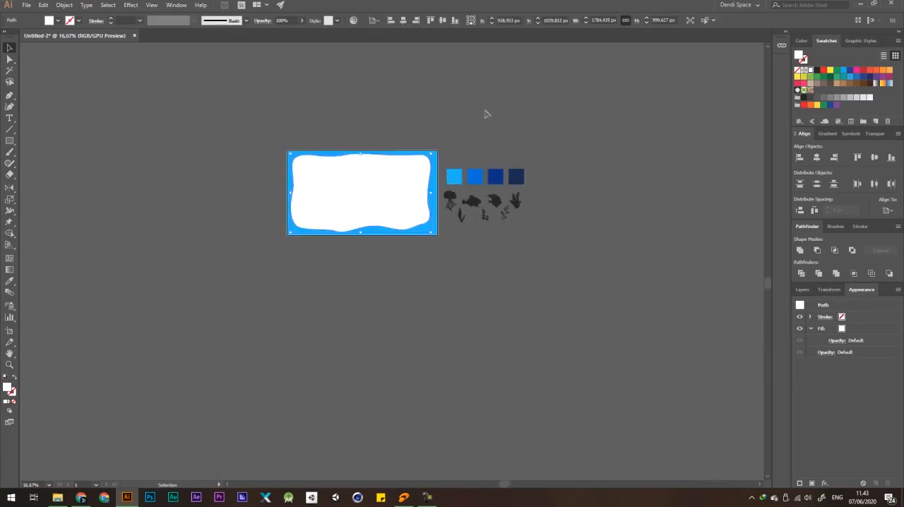
{"action": "scroll", "coordinate": [353, 177], "scroll_direction": "up", "scroll_amount": 3}
{"action": "left_click", "coordinate": [452, 186]}
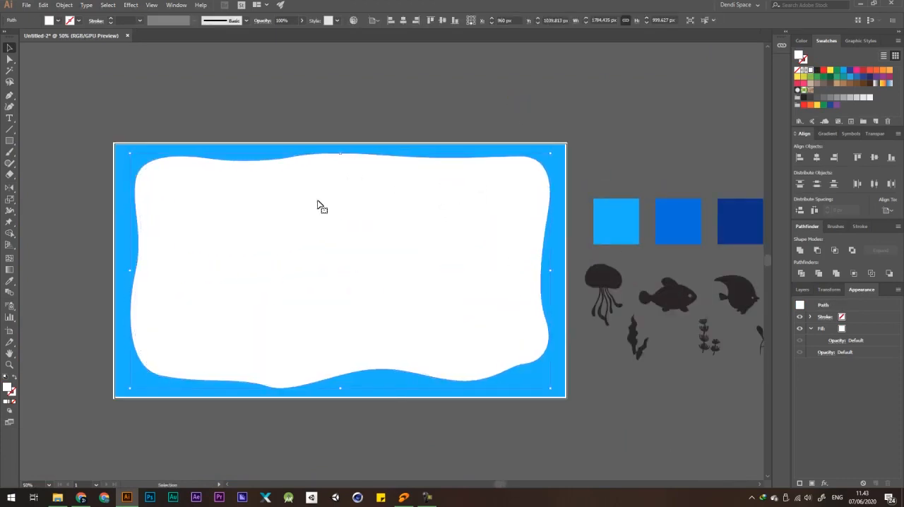
Swap the border rectangle's stroke and fill, and color its fill yellow.
{"action": "left_click_drag", "start_coordinate": [115, 144], "coordinate": [219, 85]}
{"action": "key", "text": "ctrl+z"}
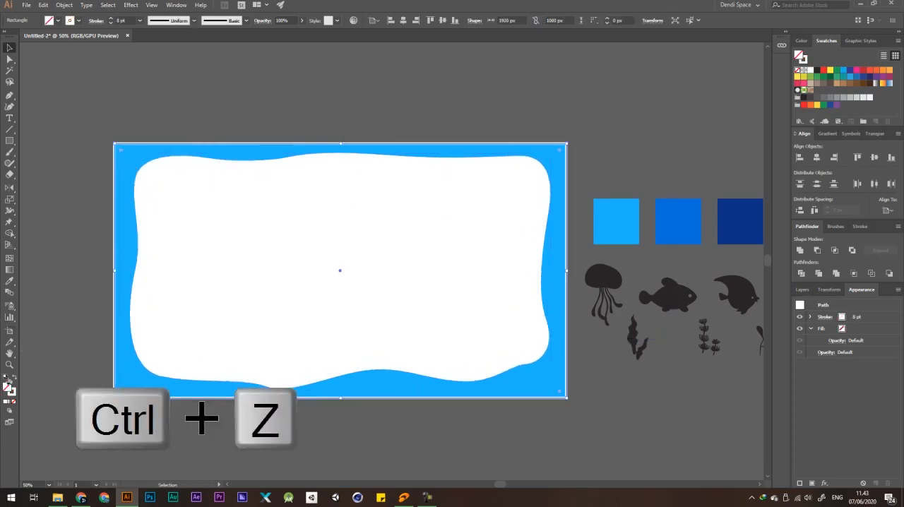
{"action": "left_click", "coordinate": [13, 379]}
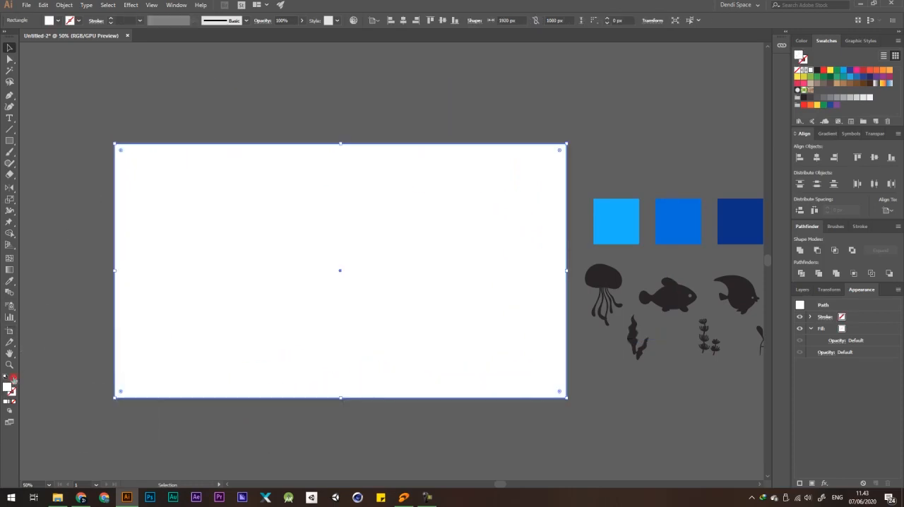
{"action": "left_click", "coordinate": [830, 70]}
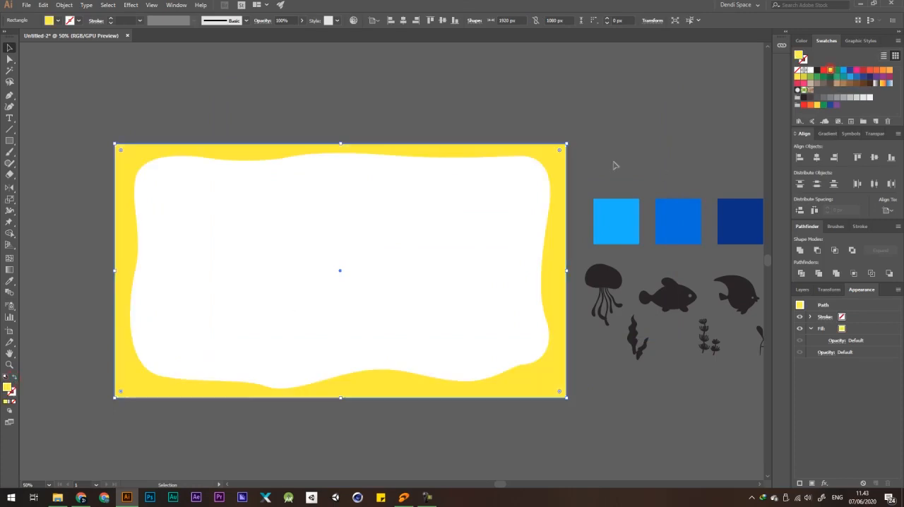
{"action": "left_click", "coordinate": [612, 123]}
{"action": "left_click_drag", "start_coordinate": [539, 164], "coordinate": [474, 224]}
{"action": "key", "text": "ctrl+z"}
{"action": "left_click", "coordinate": [609, 128]}
{"action": "left_click_drag", "start_coordinate": [540, 165], "coordinate": [494, 203]}
{"action": "key", "text": "ctrl+z"}
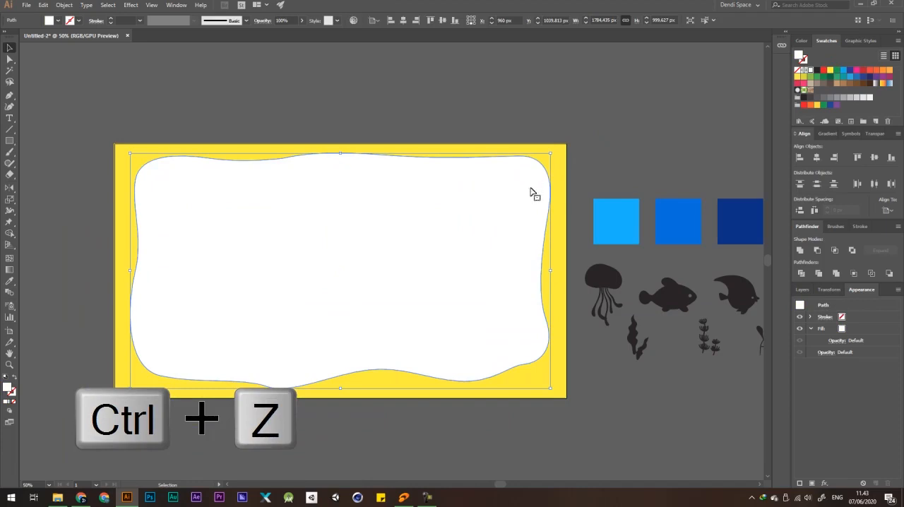
Subtract the white wavy shape from the yellow rectangle to cut out an outer frame.
{"action": "left_click", "coordinate": [561, 172], "text": "shift"}
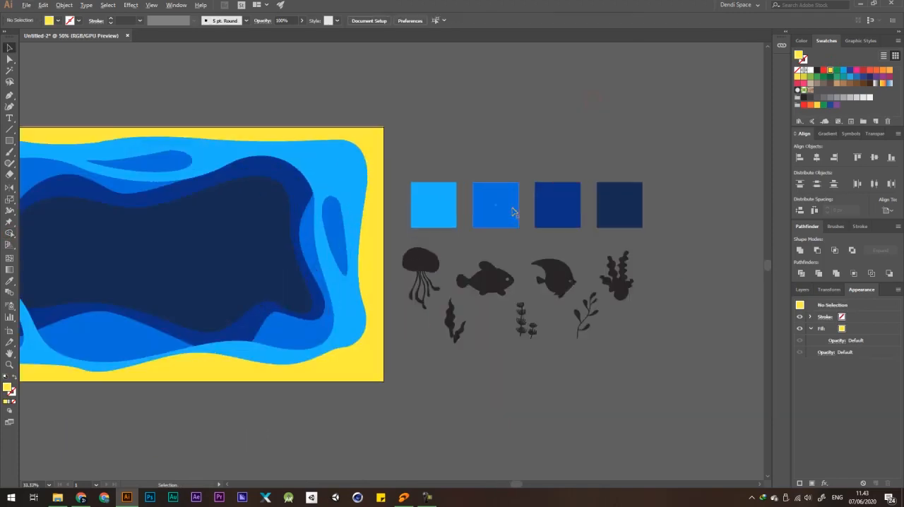
{"action": "left_click", "coordinate": [364, 138]}
{"action": "key", "text": "ctrl+z"}
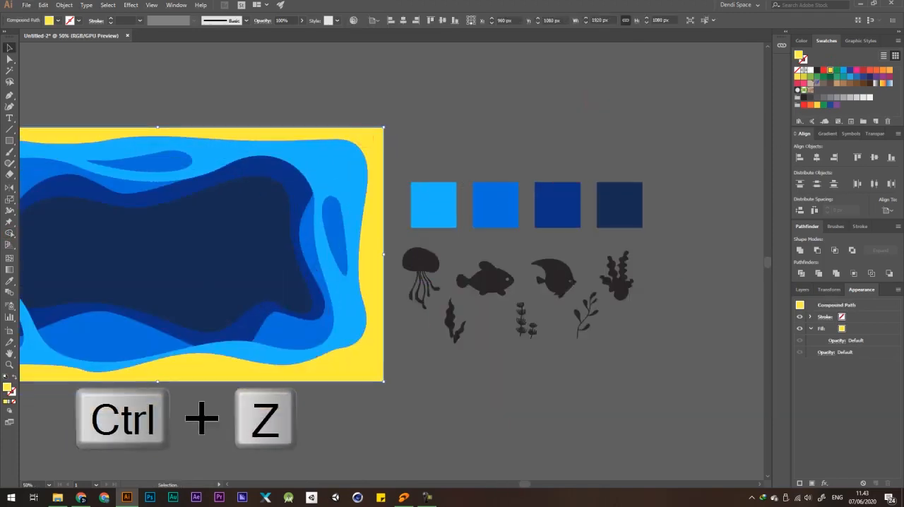
Fill the yellow outer frame with white and deselect it.
{"action": "left_click", "coordinate": [811, 71]}
{"action": "scroll", "coordinate": [564, 109], "scroll_direction": "down", "scroll_amount": 3}
{"action": "left_click", "coordinate": [564, 108]}
{"action": "scroll", "coordinate": [520, 209], "scroll_direction": "down", "scroll_amount": 2}
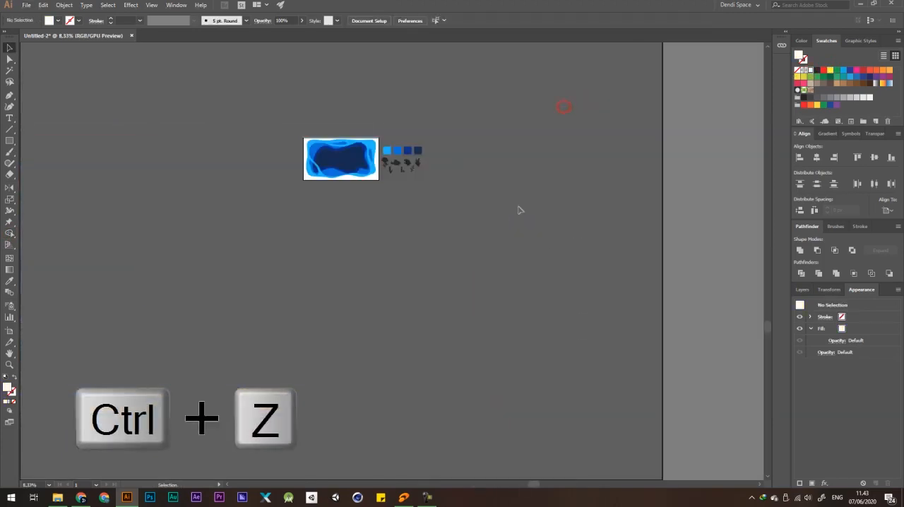
{"action": "scroll", "coordinate": [325, 127], "scroll_direction": "up", "scroll_amount": 4}
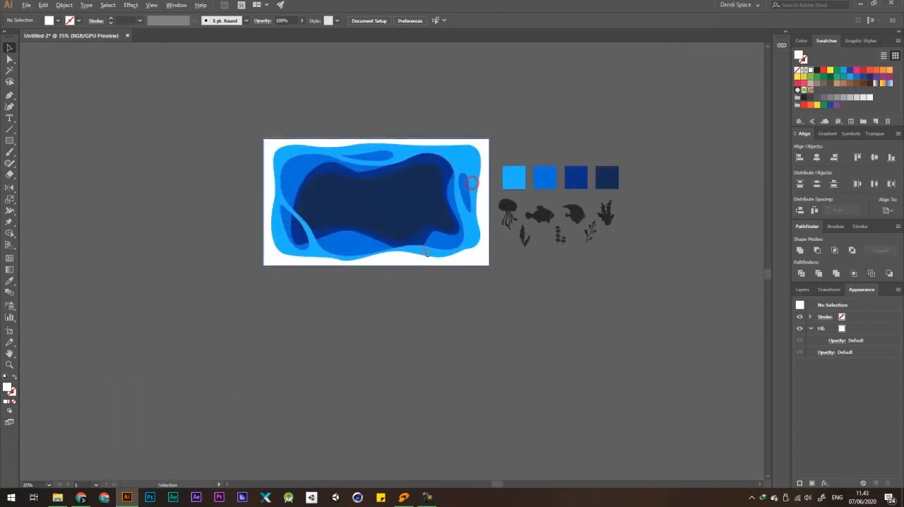
{"action": "left_click_drag", "start_coordinate": [527, 269], "coordinate": [541, 250]}
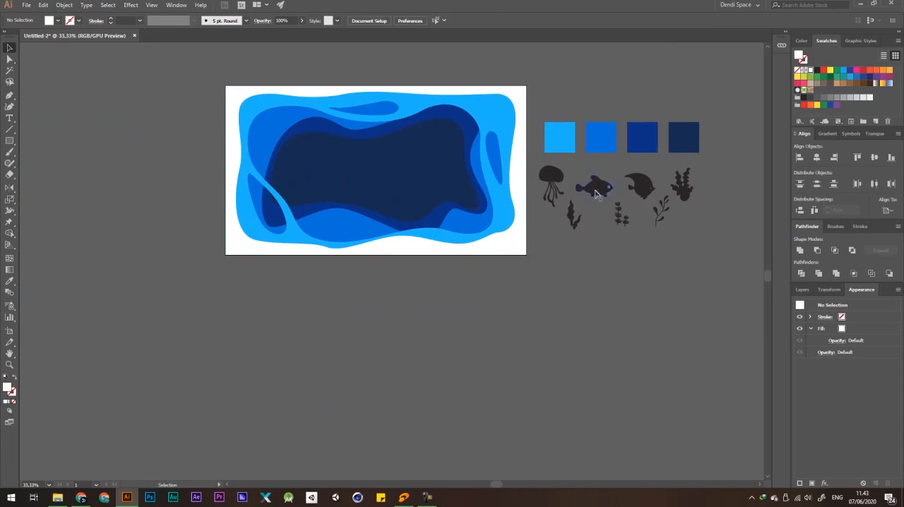
{"action": "left_click_drag", "start_coordinate": [596, 195], "coordinate": [608, 219]}
{"action": "key", "text": "ctrl+z"}
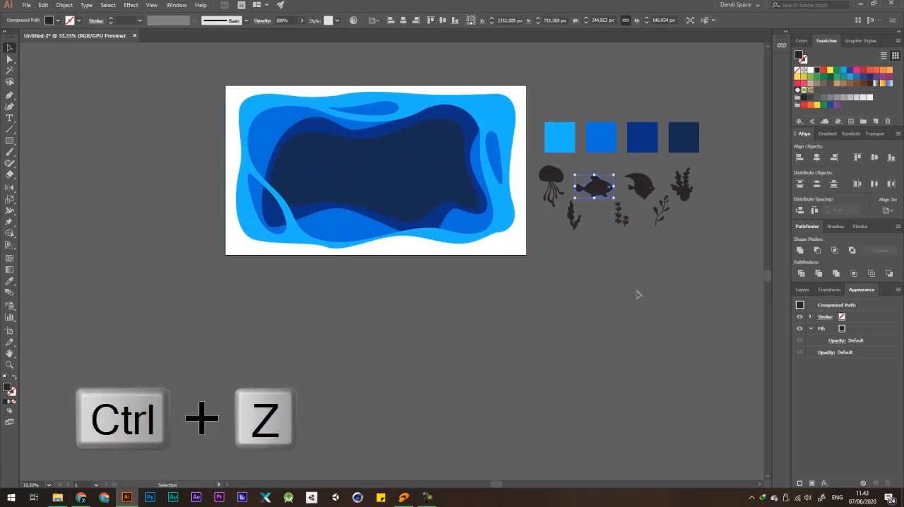
{"action": "left_click_drag", "start_coordinate": [600, 251], "coordinate": [618, 261]}
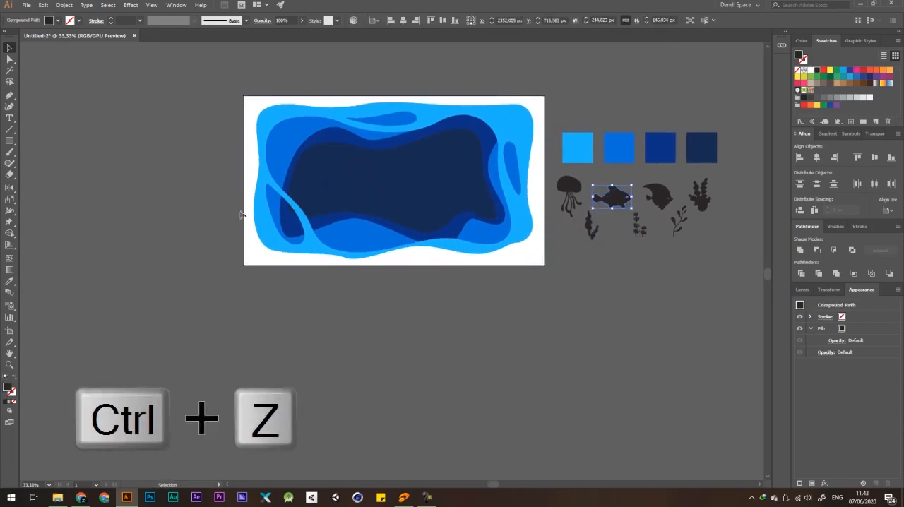
{"action": "left_click_drag", "start_coordinate": [414, 242], "coordinate": [418, 244]}
Place the leafy branch silhouette in the artwork's lower-left corner, enlarged to about 159 × 303 px, filled white and brought to front.
{"action": "left_click_drag", "start_coordinate": [681, 235], "coordinate": [278, 237]}
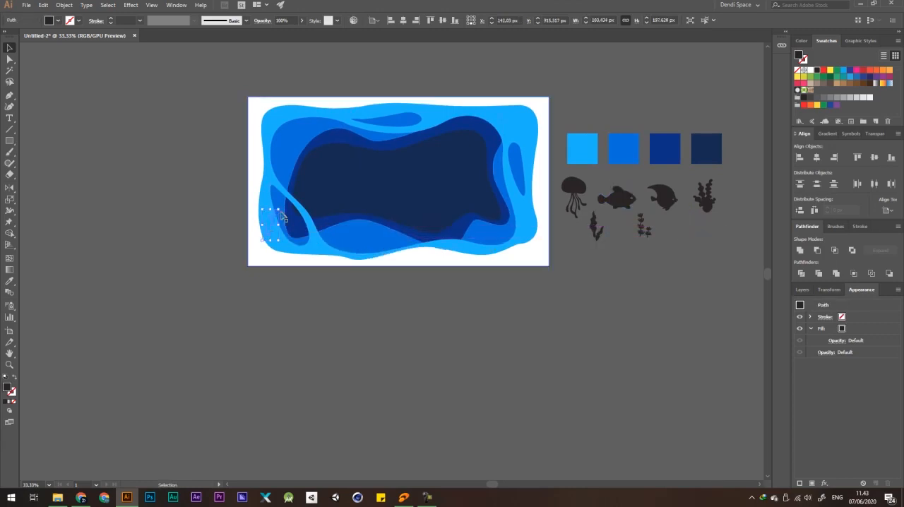
{"action": "left_click_drag", "start_coordinate": [285, 192], "coordinate": [286, 192]}
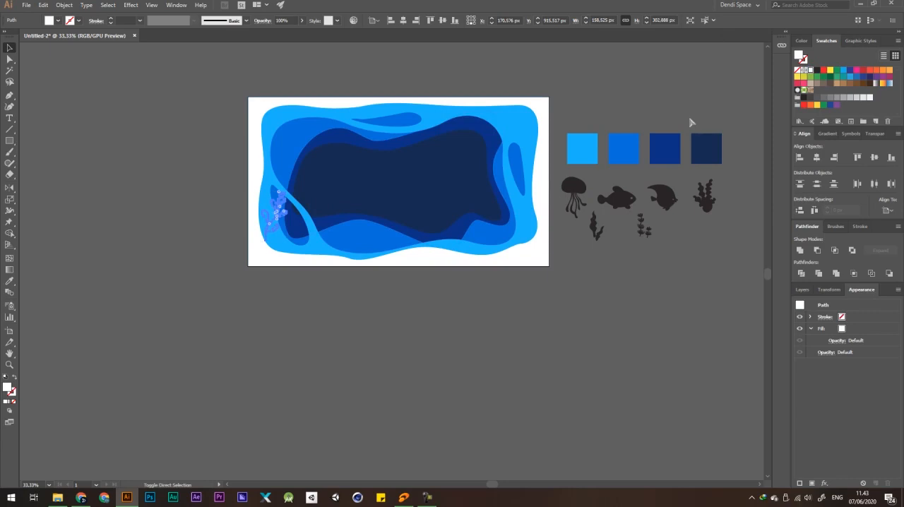
{"action": "key", "text": "ctrl+shift+bracketright"}
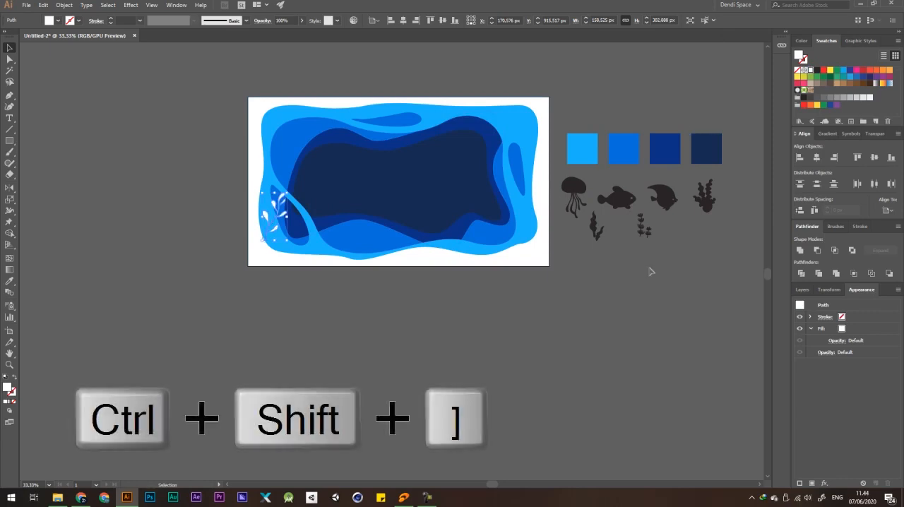
{"action": "left_click", "coordinate": [401, 323]}
Shift the white branch so its stem meets the white frame's inner edge in the lower-left corner.
{"action": "scroll", "coordinate": [267, 269], "scroll_direction": "up", "scroll_amount": 5}
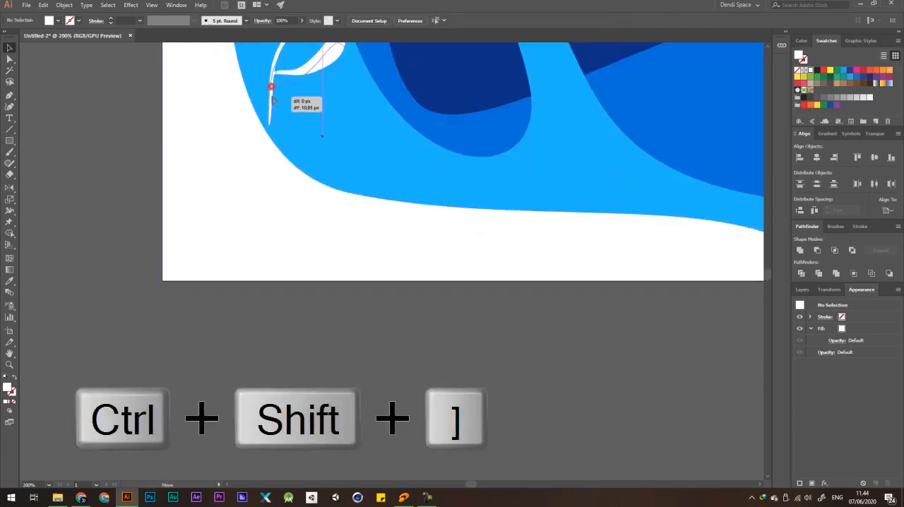
{"action": "scroll", "coordinate": [308, 191], "scroll_direction": "down", "scroll_amount": 4}
{"action": "scroll", "coordinate": [383, 322], "scroll_direction": "up", "scroll_amount": 3}
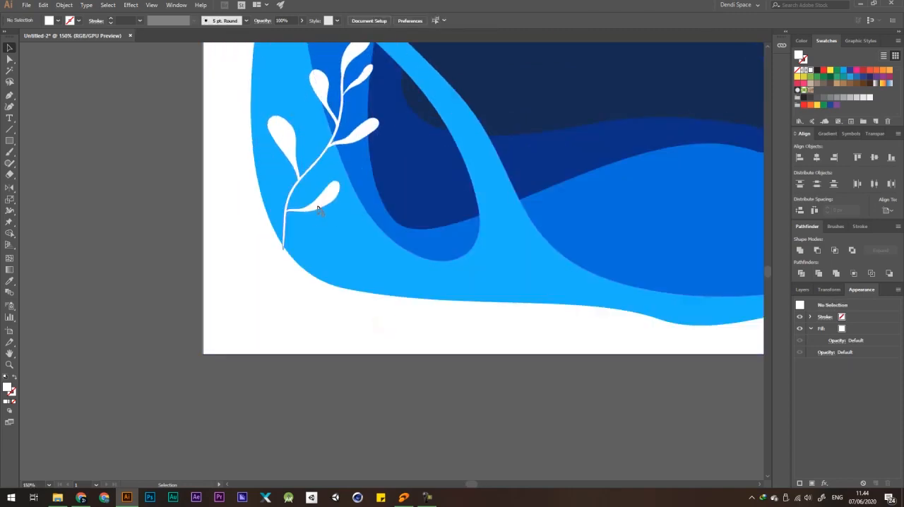
{"action": "scroll", "coordinate": [316, 198], "scroll_direction": "down", "scroll_amount": 4}
{"action": "left_click_drag", "start_coordinate": [510, 269], "coordinate": [438, 259]}
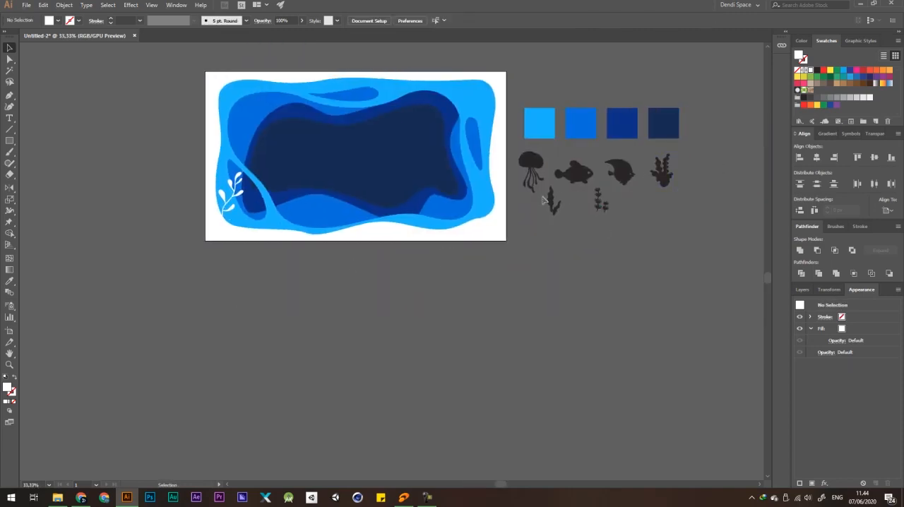
Place the wavy seaweed silhouette on the bottom edge beside the branch, bring it to front and fill it white.
{"action": "left_click_drag", "start_coordinate": [258, 223], "coordinate": [258, 223]}
{"action": "key", "text": "ctrl+shift+bracketright"}
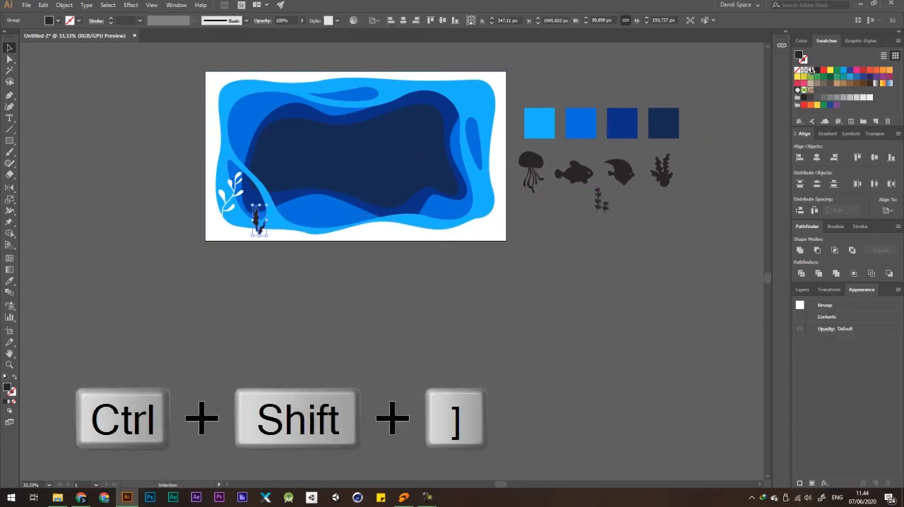
{"action": "left_click", "coordinate": [810, 70]}
{"action": "left_click", "coordinate": [297, 384]}
{"action": "left_click_drag", "start_coordinate": [252, 354], "coordinate": [312, 351]}
Enlarge the white seaweed to about 113 × 241 px and reposition it so its base overlaps the white frame.
{"action": "scroll", "coordinate": [271, 200], "scroll_direction": "up", "scroll_amount": 3}
{"action": "left_click", "coordinate": [405, 250]}
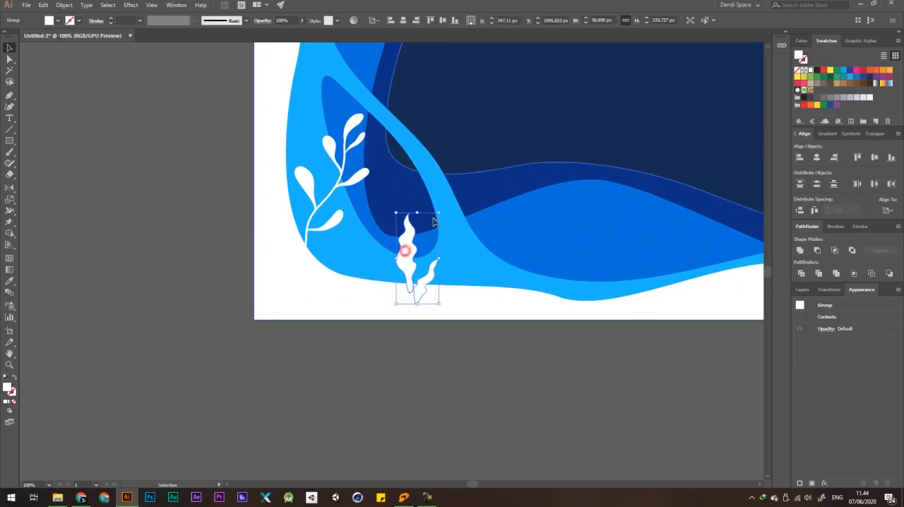
{"action": "left_click_drag", "start_coordinate": [439, 212], "coordinate": [450, 190]}
{"action": "left_click_drag", "start_coordinate": [412, 231], "coordinate": [432, 232]}
{"action": "scroll", "coordinate": [431, 233], "scroll_direction": "down", "scroll_amount": 2}
{"action": "left_click", "coordinate": [496, 343]}
{"action": "left_click_drag", "start_coordinate": [546, 314], "coordinate": [437, 324]}
{"action": "scroll", "coordinate": [275, 311], "scroll_direction": "down", "scroll_amount": 2}
{"action": "scroll", "coordinate": [282, 270], "scroll_direction": "up", "scroll_amount": 6}
{"action": "left_click_drag", "start_coordinate": [233, 285], "coordinate": [233, 289]}
{"action": "scroll", "coordinate": [262, 344], "scroll_direction": "down", "scroll_amount": 5}
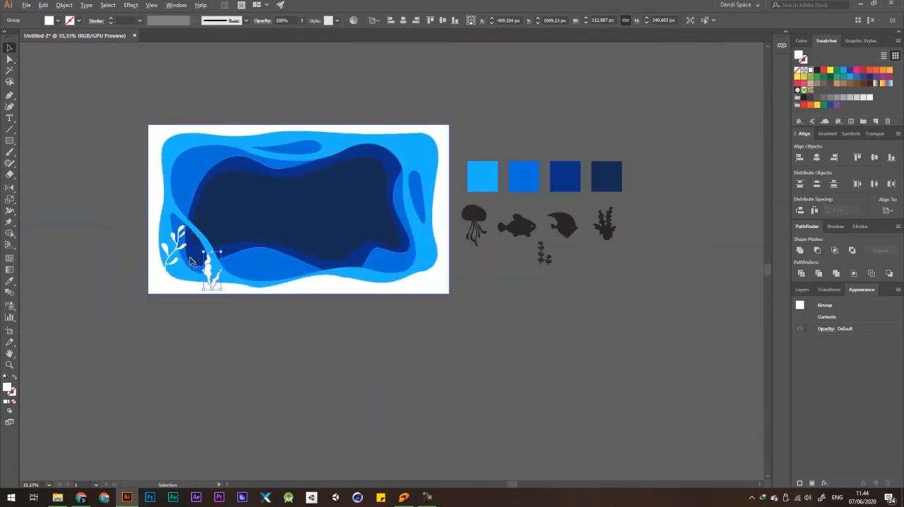
{"action": "left_click", "coordinate": [441, 354]}
Place the remaining plants in white at the bottom edge and lower-right corner, with coral and branch copies hanging from the upper corners.
{"action": "left_click_drag", "start_coordinate": [288, 309], "coordinate": [347, 310]}
{"action": "left_click_drag", "start_coordinate": [513, 269], "coordinate": [444, 278]}
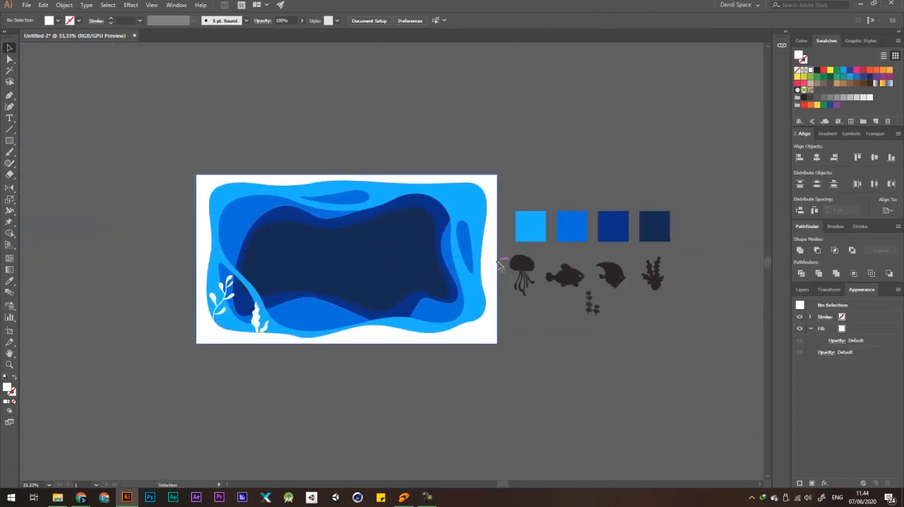
{"action": "left_click_drag", "start_coordinate": [547, 296], "coordinate": [587, 260]}
{"action": "scroll", "coordinate": [393, 329], "scroll_direction": "up", "scroll_amount": 1}
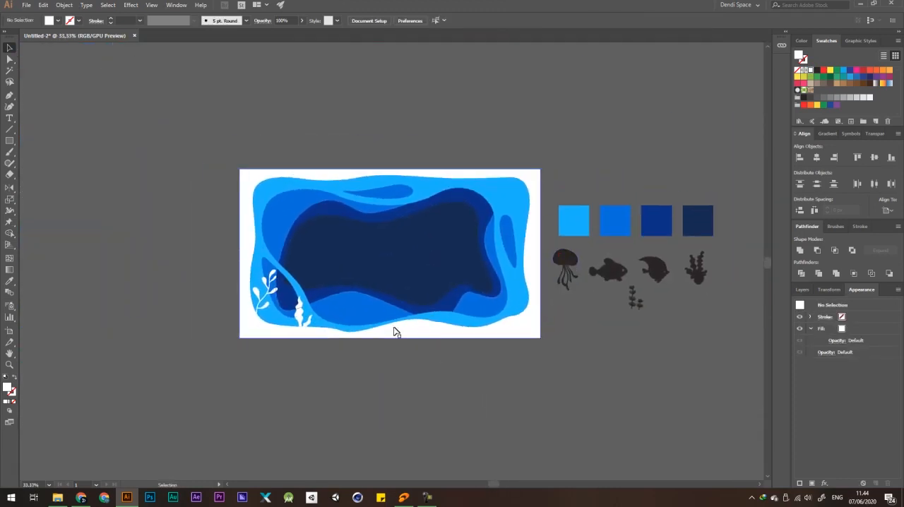
{"action": "key", "text": "ctrl+shift+bracketright"}
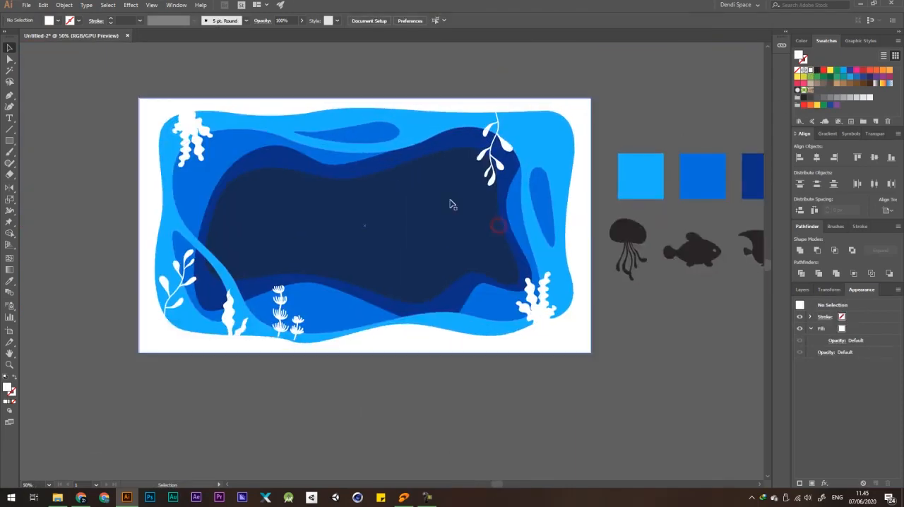
{"action": "left_click_drag", "start_coordinate": [514, 219], "coordinate": [510, 216]}
{"action": "scroll", "coordinate": [508, 216], "scroll_direction": "down", "scroll_amount": 3}
{"action": "left_click", "coordinate": [604, 136]}
Enlarge the wavy seaweed beside the lower-left branch to about 285 px tall and deselect it.
{"action": "scroll", "coordinate": [542, 180], "scroll_direction": "up", "scroll_amount": 3}
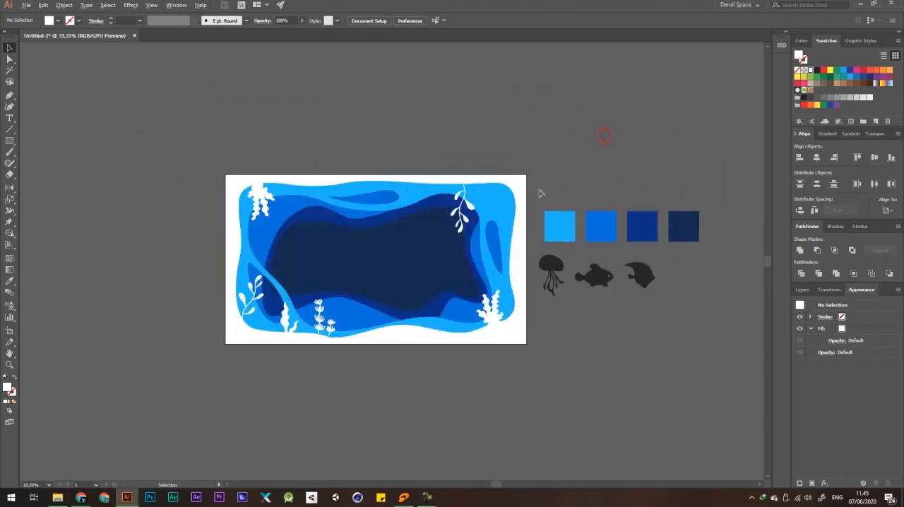
{"action": "left_click_drag", "start_coordinate": [486, 171], "coordinate": [621, 120]}
{"action": "left_click", "coordinate": [293, 316]}
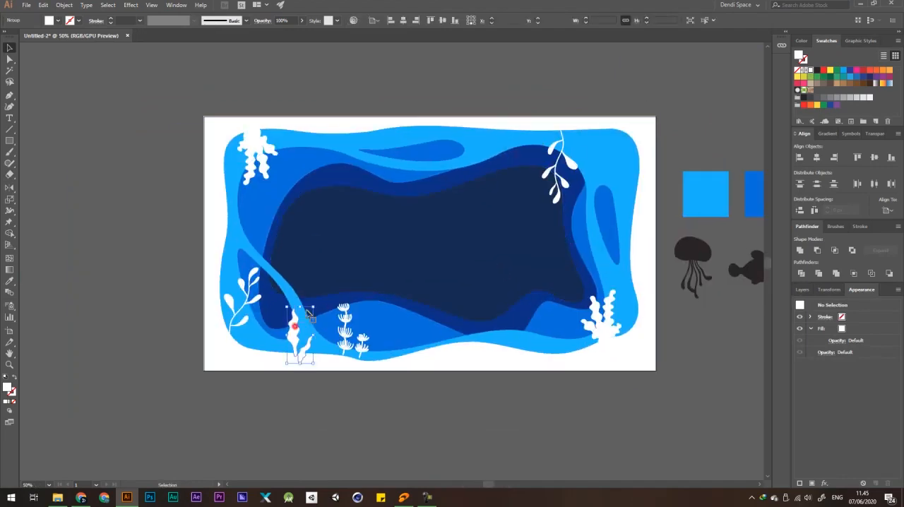
{"action": "left_click", "coordinate": [381, 412]}
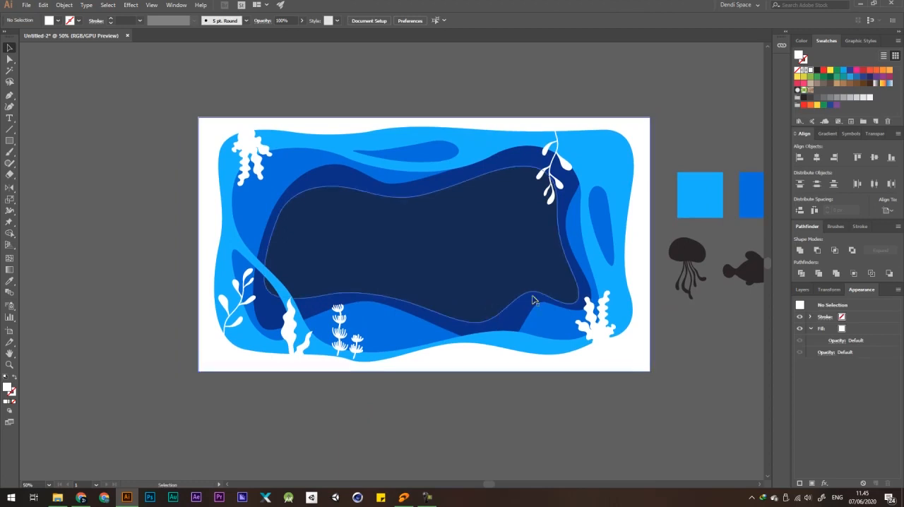
Start a wavy white strand with the Pen tool, tracing its lower edge from beside the upper-right branch to the right frame edge.
{"action": "scroll", "coordinate": [496, 313], "scroll_direction": "right", "scroll_amount": 3}
{"action": "key", "text": "p"}
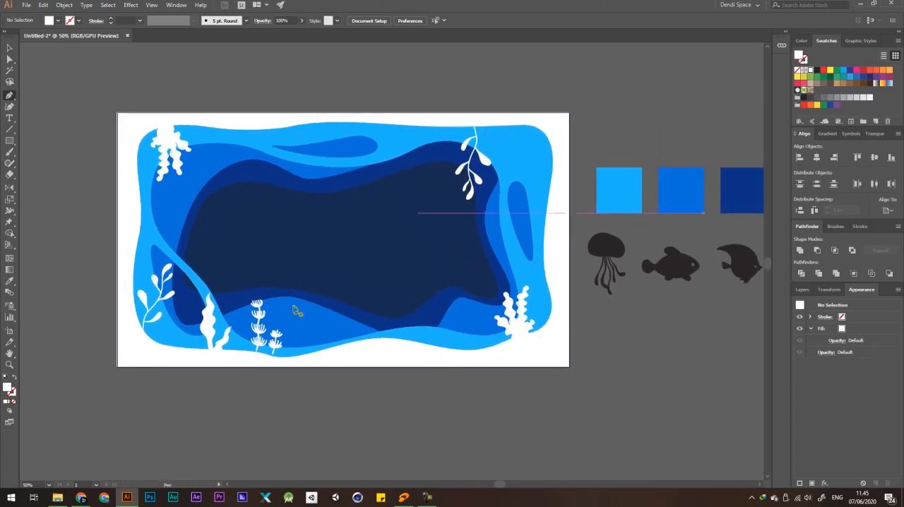
{"action": "left_click", "coordinate": [478, 128]}
{"action": "scroll", "coordinate": [478, 128], "scroll_direction": "up", "scroll_amount": 2}
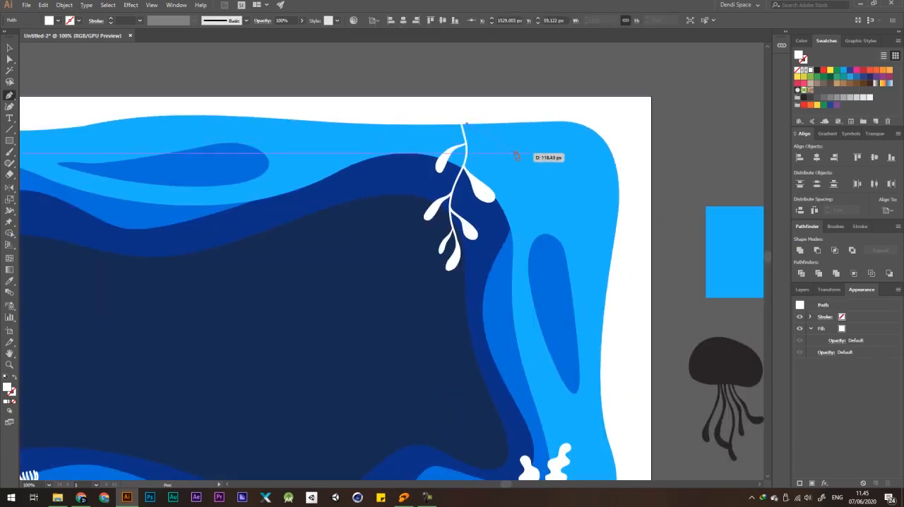
{"action": "scroll", "coordinate": [529, 187], "scroll_direction": "down", "scroll_amount": 1}
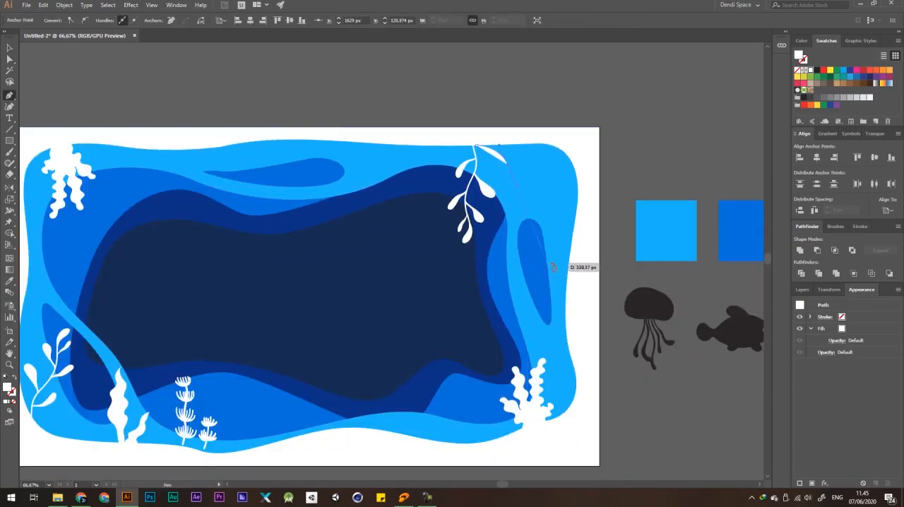
{"action": "scroll", "coordinate": [526, 198], "scroll_direction": "up", "scroll_amount": 1}
{"action": "left_click_drag", "start_coordinate": [541, 269], "coordinate": [592, 376]}
{"action": "left_click", "coordinate": [616, 326]}
{"action": "left_click", "coordinate": [606, 272]}
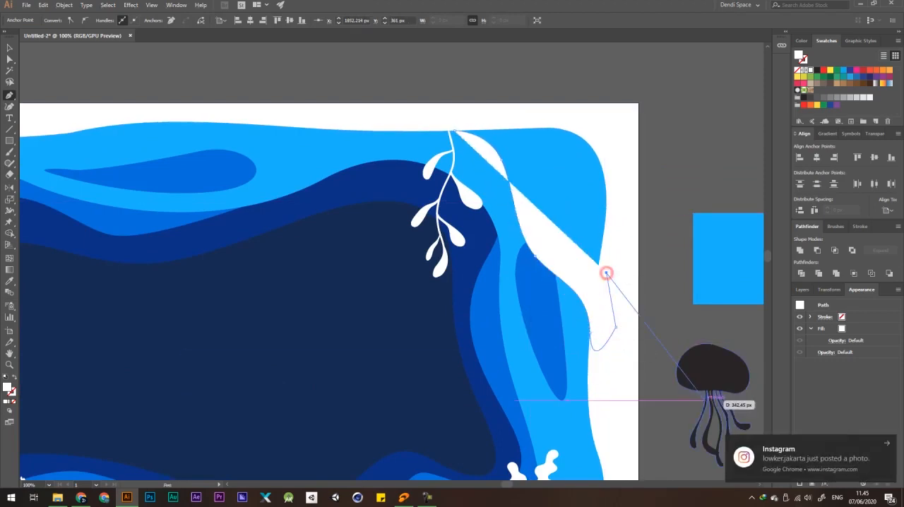
Trace the strand's upper edge back over the light-blue corner to its starting point, close the white shape and deselect it.
{"action": "left_click_drag", "start_coordinate": [541, 244], "coordinate": [527, 226]}
{"action": "left_click", "coordinate": [518, 139]}
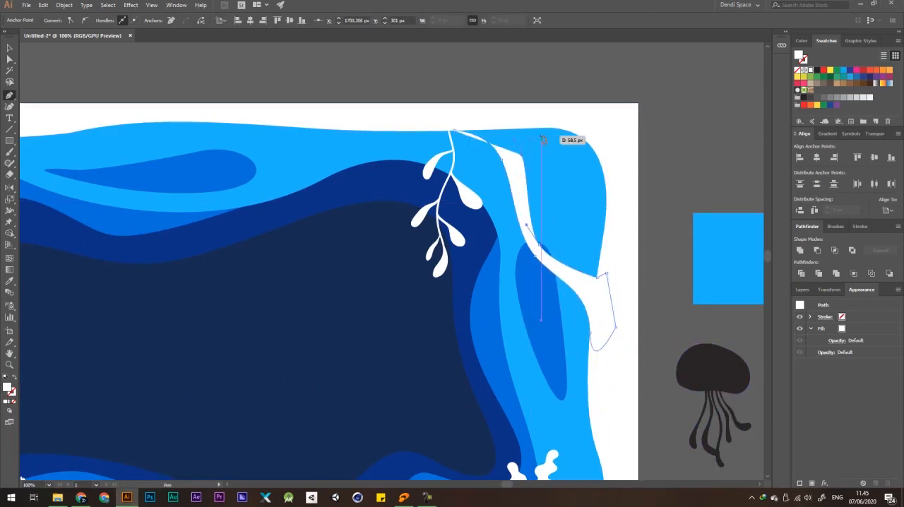
{"action": "left_click_drag", "start_coordinate": [547, 128], "coordinate": [581, 127]}
{"action": "left_click_drag", "start_coordinate": [453, 110], "coordinate": [449, 117]}
{"action": "left_click", "coordinate": [454, 130]}
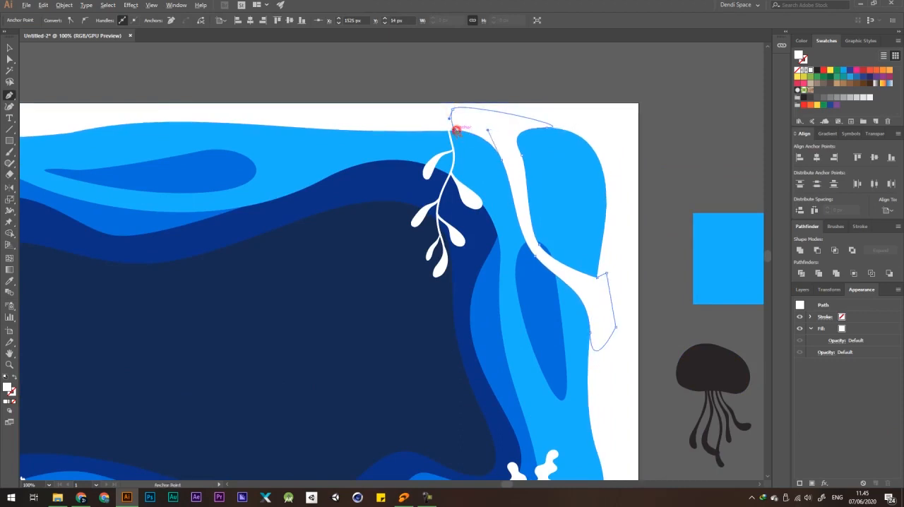
{"action": "scroll", "coordinate": [455, 130], "scroll_direction": "down", "scroll_amount": 3}
{"action": "key", "text": "a"}
{"action": "left_click", "coordinate": [687, 79]}
Adjust the anchors and handles at the strand's upper end so it flows smoothly into the white frame's top edge.
{"action": "scroll", "coordinate": [665, 131], "scroll_direction": "down", "scroll_amount": 2}
{"action": "scroll", "coordinate": [588, 134], "scroll_direction": "up", "scroll_amount": 5}
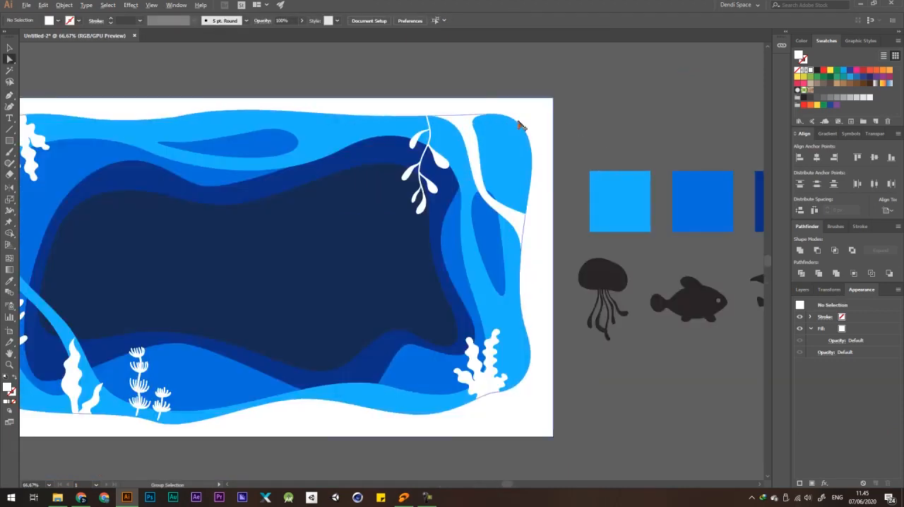
{"action": "left_click", "coordinate": [363, 132]}
{"action": "left_click_drag", "start_coordinate": [376, 125], "coordinate": [388, 123]}
{"action": "left_click_drag", "start_coordinate": [390, 155], "coordinate": [393, 185]}
{"action": "left_click", "coordinate": [393, 124]}
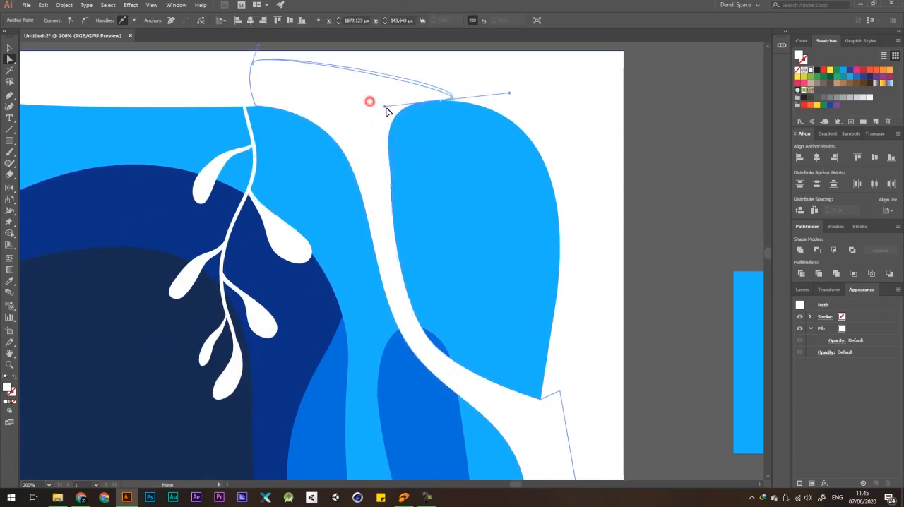
{"action": "left_click_drag", "start_coordinate": [388, 115], "coordinate": [394, 119]}
{"action": "scroll", "coordinate": [411, 127], "scroll_direction": "down", "scroll_amount": 3}
{"action": "left_click", "coordinate": [530, 108]}
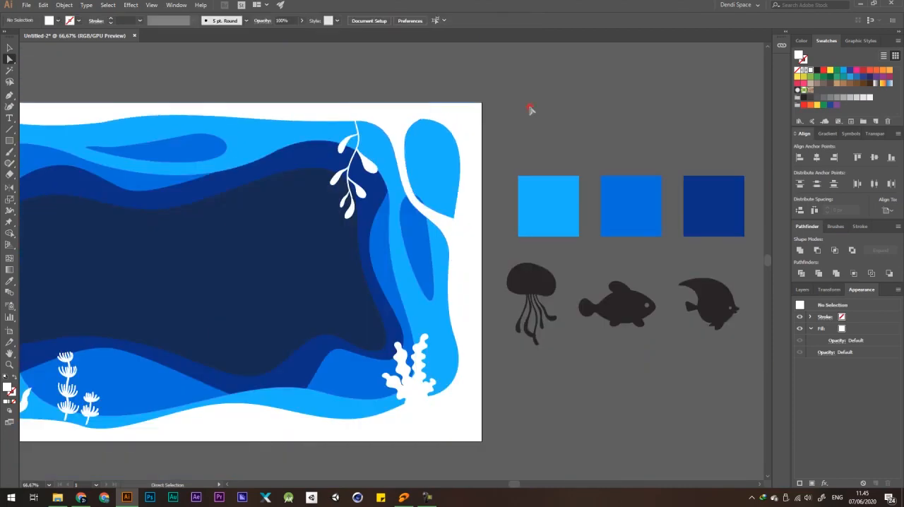
Reshape the strand's lower anchors so its edge curves smoothly into the white frame on the right side.
{"action": "scroll", "coordinate": [530, 108], "scroll_direction": "down", "scroll_amount": 3}
{"action": "scroll", "coordinate": [505, 112], "scroll_direction": "up", "scroll_amount": 5}
{"action": "left_click", "coordinate": [379, 115]}
{"action": "left_click", "coordinate": [403, 113]}
{"action": "left_click_drag", "start_coordinate": [456, 87], "coordinate": [460, 107]}
{"action": "left_click", "coordinate": [567, 176]}
{"action": "left_click", "coordinate": [492, 332]}
{"action": "left_click_drag", "start_coordinate": [492, 331], "coordinate": [456, 252]}
{"action": "left_click", "coordinate": [478, 339]}
{"action": "scroll", "coordinate": [493, 307], "scroll_direction": "up", "scroll_amount": 5}
{"action": "left_click", "coordinate": [455, 224]}
{"action": "scroll", "coordinate": [393, 252], "scroll_direction": "down", "scroll_amount": 10}
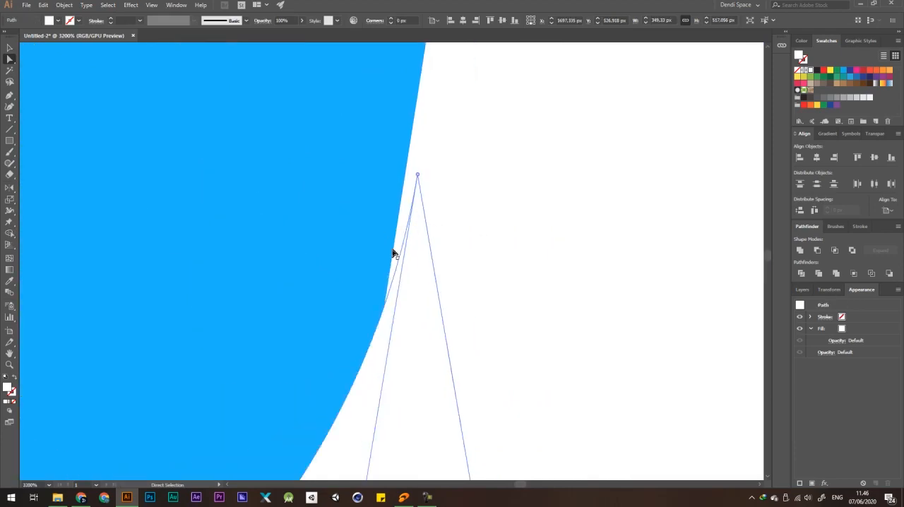
Stretch the white strand shape downward to about 636 px tall, keeping its width.
{"action": "left_click", "coordinate": [506, 177]}
{"action": "scroll", "coordinate": [505, 261], "scroll_direction": "up", "scroll_amount": 3}
{"action": "left_click", "coordinate": [504, 258], "text": "ctrl"}
{"action": "left_click_drag", "start_coordinate": [466, 310], "coordinate": [472, 339]}
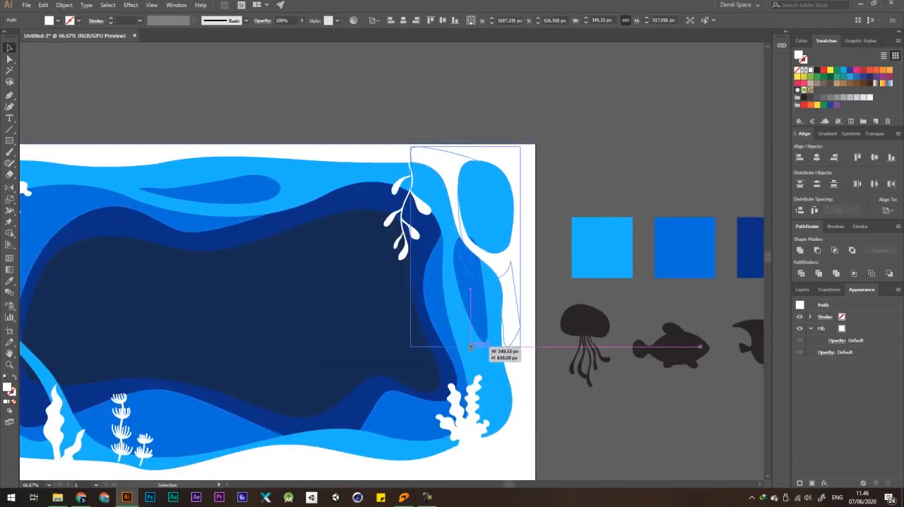
{"action": "left_click", "coordinate": [558, 212]}
Fine-tune the stretched strand's anchors and handles to smooth the junctions where it meets the white frame.
{"action": "scroll", "coordinate": [450, 151], "scroll_direction": "up", "scroll_amount": 5}
{"action": "left_click_drag", "start_coordinate": [416, 232], "coordinate": [409, 211]}
{"action": "left_click_drag", "start_coordinate": [228, 221], "coordinate": [222, 228]}
{"action": "left_click_drag", "start_coordinate": [590, 213], "coordinate": [594, 216]}
{"action": "scroll", "coordinate": [382, 185], "scroll_direction": "down", "scroll_amount": 8}
{"action": "left_click", "coordinate": [526, 176]}
{"action": "scroll", "coordinate": [399, 229], "scroll_direction": "up", "scroll_amount": 6}
{"action": "left_click_drag", "start_coordinate": [395, 236], "coordinate": [421, 196]}
{"action": "left_click_drag", "start_coordinate": [384, 259], "coordinate": [388, 272]}
{"action": "scroll", "coordinate": [414, 213], "scroll_direction": "down", "scroll_amount": 6}
{"action": "left_click", "coordinate": [557, 72]}
{"action": "scroll", "coordinate": [523, 112], "scroll_direction": "down", "scroll_amount": 1}
{"action": "scroll", "coordinate": [437, 156], "scroll_direction": "up", "scroll_amount": 3}
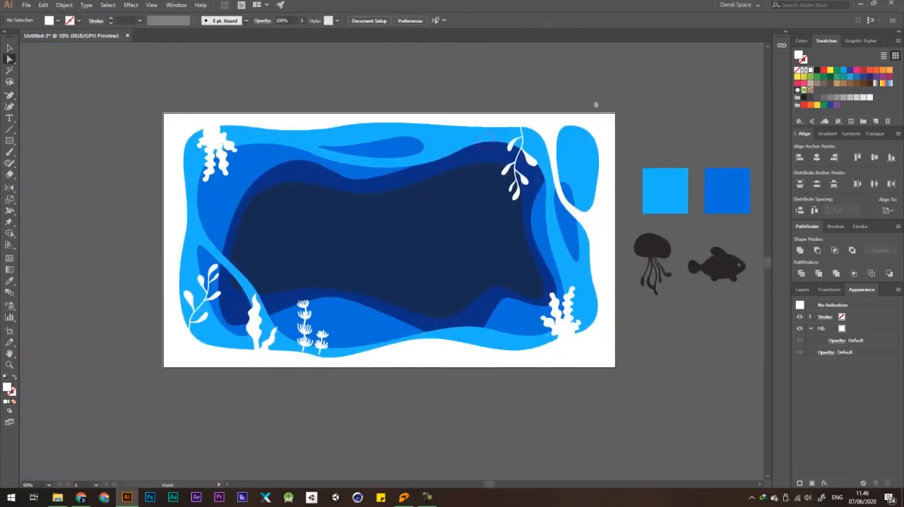
{"action": "left_click", "coordinate": [462, 115]}
{"action": "left_click_drag", "start_coordinate": [397, 95], "coordinate": [421, 48]}
{"action": "key", "text": "ctrl+z"}
{"action": "left_click_drag", "start_coordinate": [469, 109], "coordinate": [528, 129]}
{"action": "key", "text": "ctrl+z"}
{"action": "key", "text": "ctrl+z"}
Unite the white corner strand with the white outer frame and deselect the result.
{"action": "left_click", "coordinate": [800, 251]}
{"action": "left_click", "coordinate": [597, 93]}
{"action": "left_click_drag", "start_coordinate": [518, 103], "coordinate": [518, 291]}
{"action": "key", "text": "ctrl+z"}
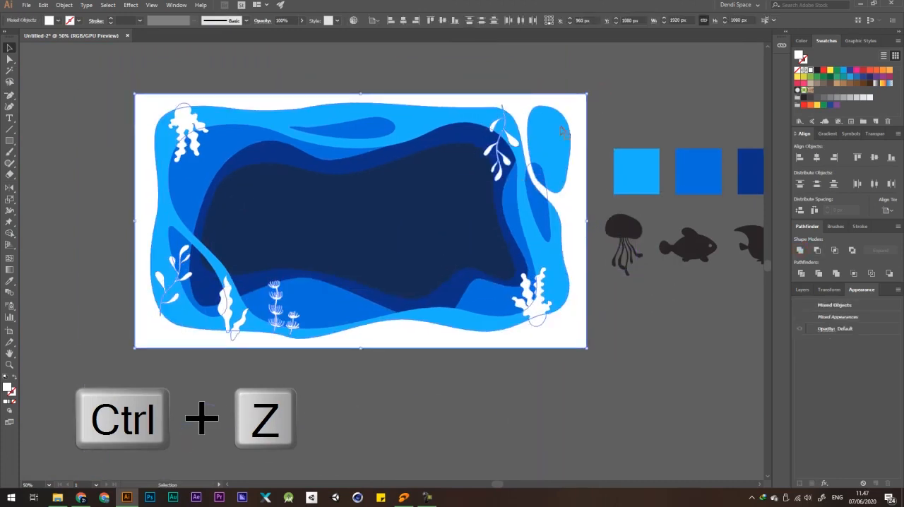
{"action": "left_click", "coordinate": [597, 105]}
Copy the hanging white branch to the upper-left inner edge, fill it with the second layer's medium blue and adjust its placement.
{"action": "left_click_drag", "start_coordinate": [517, 144], "coordinate": [267, 178]}
{"action": "key", "text": "i"}
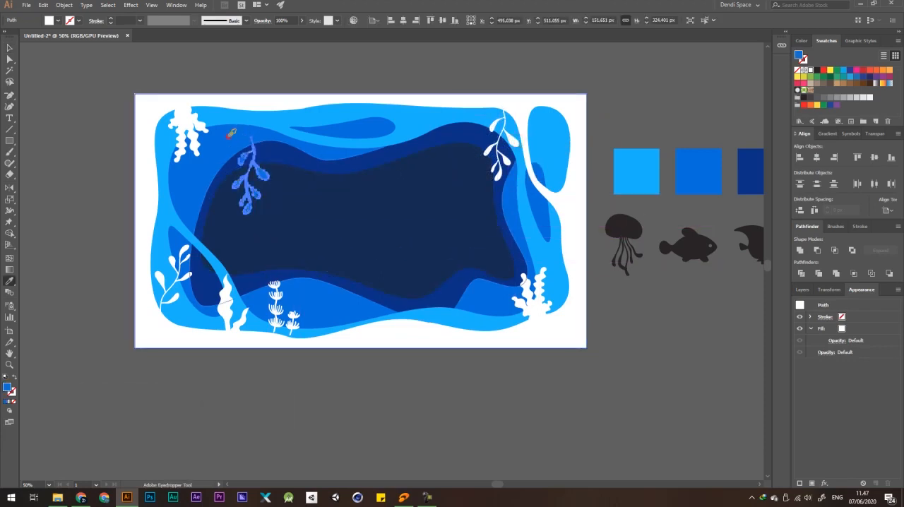
{"action": "key", "text": "v"}
{"action": "left_click", "coordinate": [309, 73]}
{"action": "scroll", "coordinate": [332, 113], "scroll_direction": "down", "scroll_amount": 3}
{"action": "scroll", "coordinate": [301, 137], "scroll_direction": "up", "scroll_amount": 4}
{"action": "left_click_drag", "start_coordinate": [345, 132], "coordinate": [350, 132]}
{"action": "scroll", "coordinate": [321, 134], "scroll_direction": "down", "scroll_amount": 3}
{"action": "left_click", "coordinate": [416, 264]}
Copy the white two-stalk plant from the bottom edge to the lower middle of the dark center area.
{"action": "scroll", "coordinate": [371, 191], "scroll_direction": "up", "scroll_amount": 2}
{"action": "left_click_drag", "start_coordinate": [328, 220], "coordinate": [455, 197]}
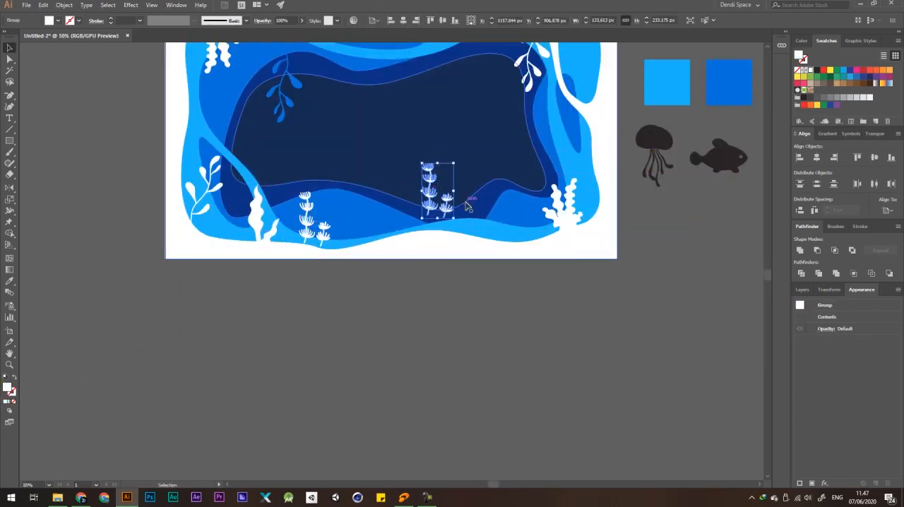
{"action": "key", "text": "v"}
{"action": "left_click", "coordinate": [506, 311]}
{"action": "scroll", "coordinate": [442, 230], "scroll_direction": "down", "scroll_amount": 2}
Move the copied two-stalk plant left onto the medium-blue slope and fill it with the medium blue.
{"action": "scroll", "coordinate": [450, 217], "scroll_direction": "up", "scroll_amount": 4}
{"action": "left_click_drag", "start_coordinate": [430, 202], "coordinate": [366, 205]}
{"action": "key", "text": "i"}
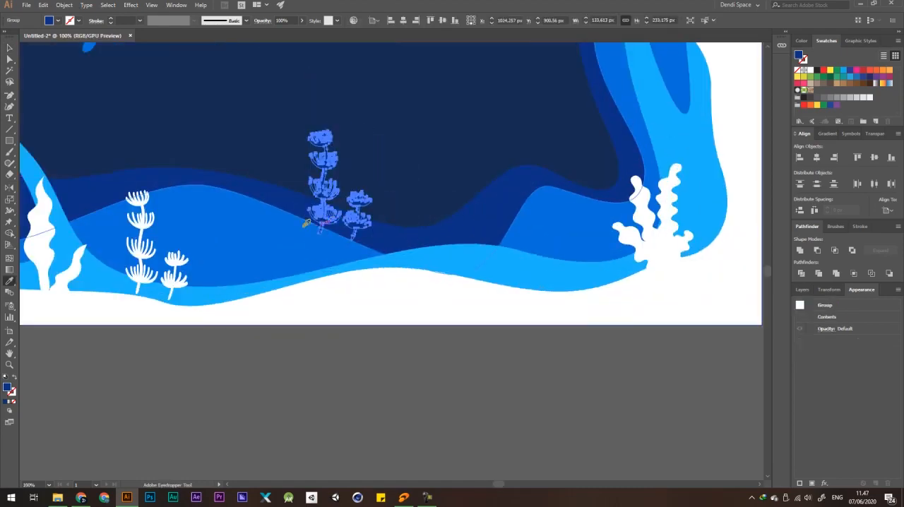
{"action": "key", "text": "v"}
{"action": "scroll", "coordinate": [304, 223], "scroll_direction": "down", "scroll_amount": 4}
{"action": "left_click", "coordinate": [402, 351]}
{"action": "scroll", "coordinate": [304, 195], "scroll_direction": "up", "scroll_amount": 4}
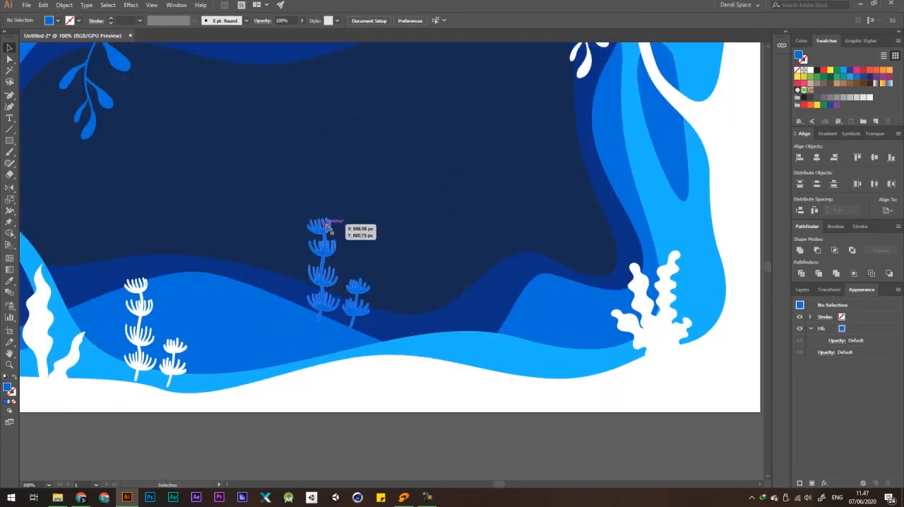
Tilt the medium-blue plant slightly counterclockwise, settle its stems on the slope and deselect it.
{"action": "left_click", "coordinate": [324, 224]}
{"action": "left_click_drag", "start_coordinate": [372, 211], "coordinate": [366, 210]}
{"action": "scroll", "coordinate": [366, 210], "scroll_direction": "down", "scroll_amount": 2}
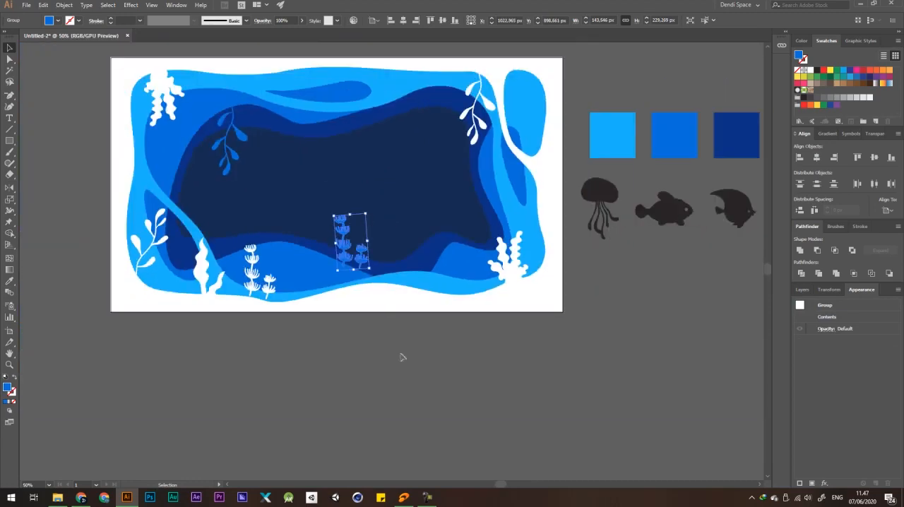
{"action": "left_click", "coordinate": [402, 363]}
{"action": "scroll", "coordinate": [357, 262], "scroll_direction": "up", "scroll_amount": 3}
{"action": "left_click_drag", "start_coordinate": [357, 265], "coordinate": [324, 255]}
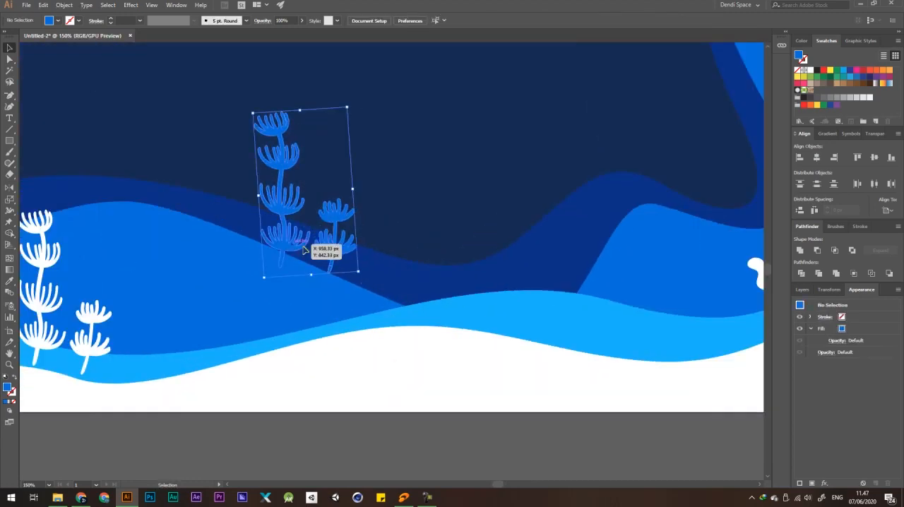
{"action": "scroll", "coordinate": [346, 244], "scroll_direction": "down", "scroll_amount": 5}
{"action": "left_click", "coordinate": [486, 335]}
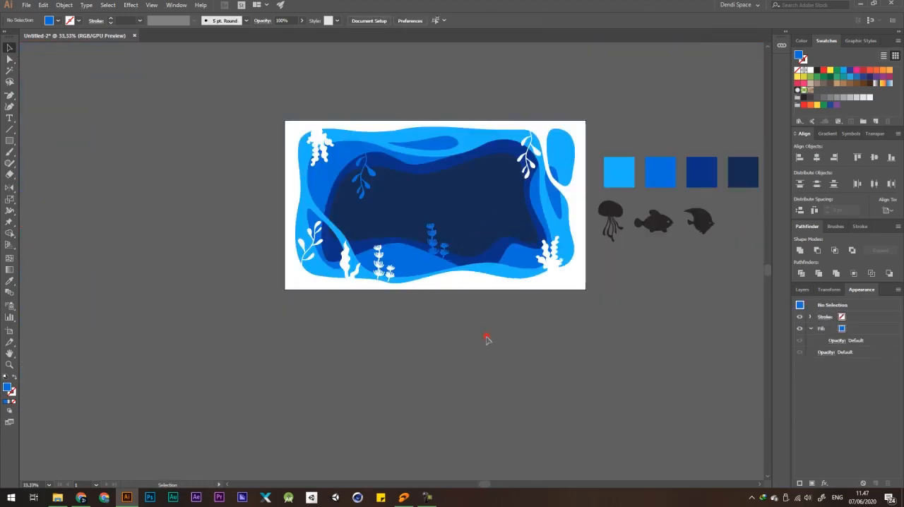
Move the medium-blue branch to the upper-right inner edge, to the left of the hanging white branch.
{"action": "scroll", "coordinate": [527, 186], "scroll_direction": "up", "scroll_amount": 3}
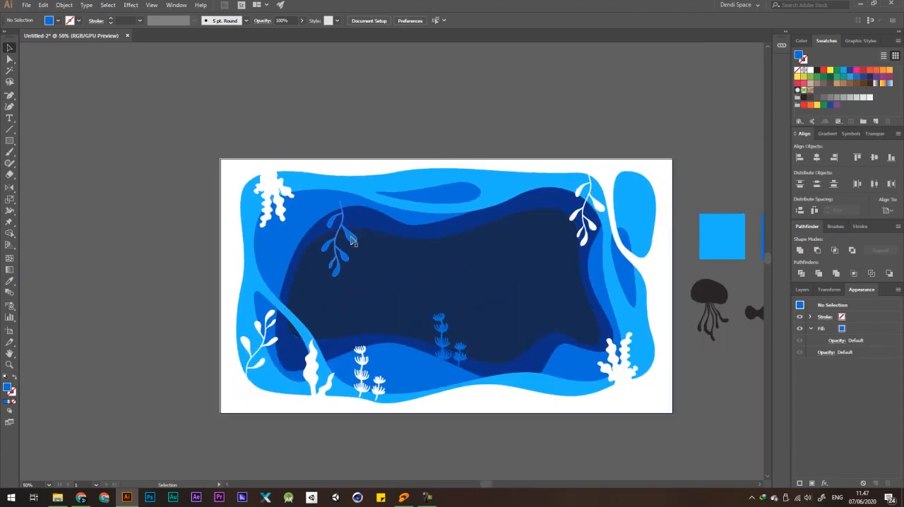
{"action": "left_click_drag", "start_coordinate": [353, 242], "coordinate": [542, 237]}
{"action": "scroll", "coordinate": [558, 223], "scroll_direction": "down", "scroll_amount": 2}
{"action": "scroll", "coordinate": [544, 223], "scroll_direction": "up", "scroll_amount": 3}
{"action": "left_click_drag", "start_coordinate": [531, 184], "coordinate": [529, 190]}
{"action": "left_click", "coordinate": [613, 144]}
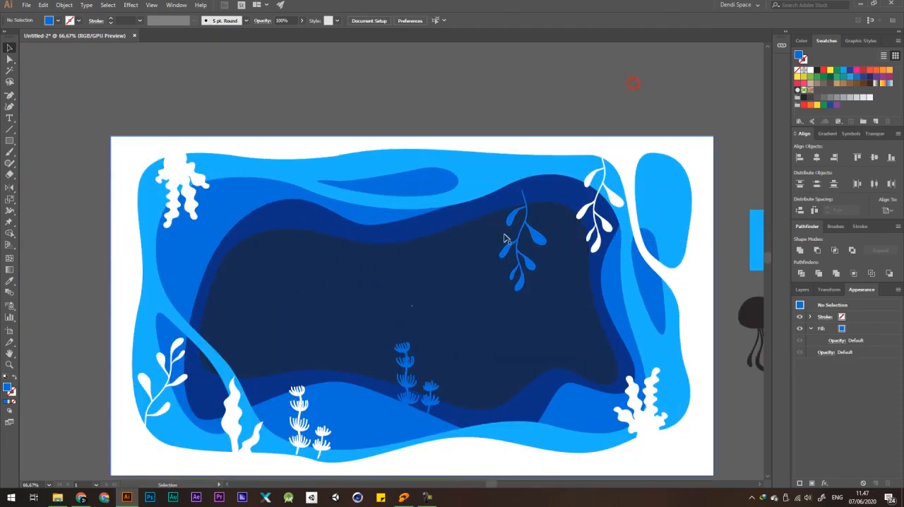
Raise the moved branch to the light-blue layer's edge and fill it with the light blue.
{"action": "left_click_drag", "start_coordinate": [529, 218], "coordinate": [530, 225]}
{"action": "key", "text": "i"}
{"action": "left_click", "coordinate": [481, 167]}
{"action": "key", "text": "a"}
{"action": "left_click", "coordinate": [538, 101]}
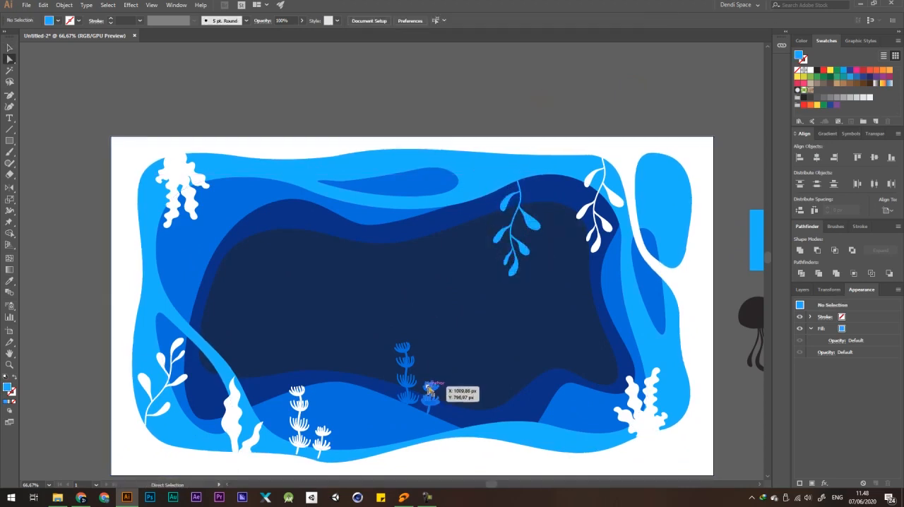
Shift the medium-blue two-stalk plant slightly right along the lower slope and deselect it.
{"action": "left_click_drag", "start_coordinate": [434, 386], "coordinate": [439, 386]}
{"action": "scroll", "coordinate": [441, 361], "scroll_direction": "down", "scroll_amount": 2}
{"action": "left_click", "coordinate": [583, 202]}
{"action": "scroll", "coordinate": [433, 387], "scroll_direction": "up", "scroll_amount": 2}
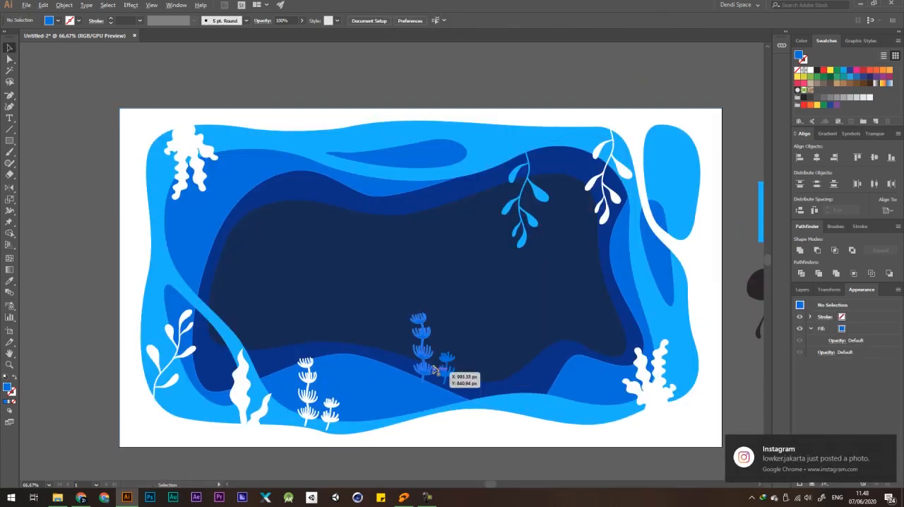
Reflect the medium-blue two-stalk plant across the vertical axis.
{"action": "right_click", "coordinate": [446, 359]}
{"action": "mouse_move", "coordinate": [474, 300]}
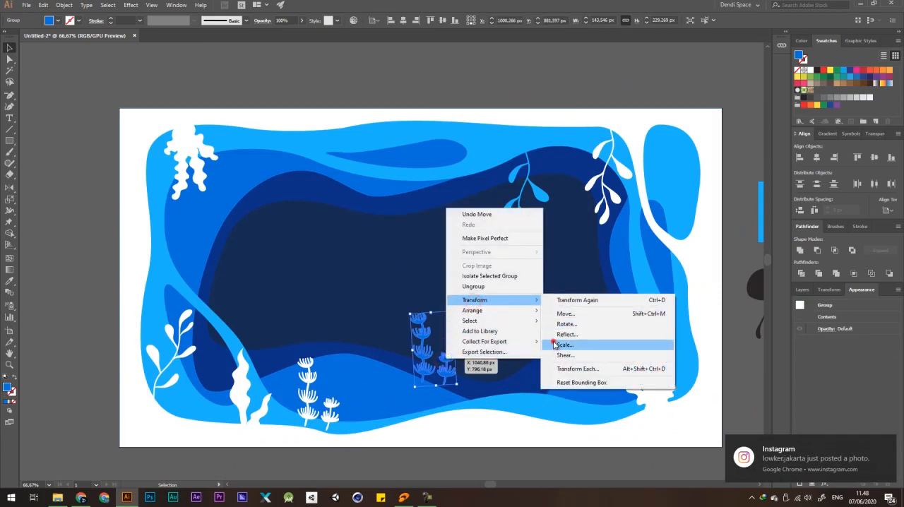
{"action": "left_click", "coordinate": [554, 345]}
{"action": "left_click", "coordinate": [496, 322]}
{"action": "right_click", "coordinate": [443, 351]}
{"action": "left_click", "coordinate": [467, 294]}
{"action": "left_click", "coordinate": [555, 330]}
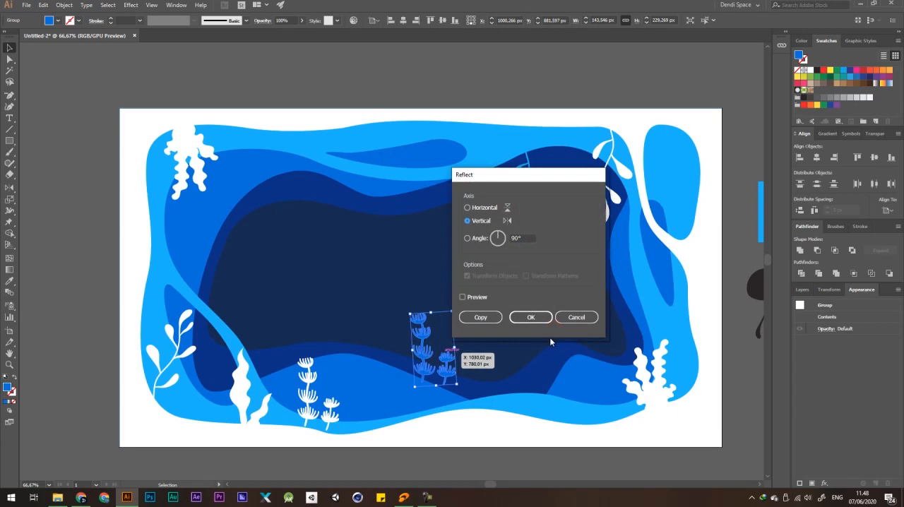
{"action": "left_click", "coordinate": [530, 317]}
Move the mirrored plant down and right so its stems reach the end of the medium-blue slope.
{"action": "left_click_drag", "start_coordinate": [428, 346], "coordinate": [489, 369]}
{"action": "key", "text": "ctrl+minus"}
{"action": "key", "text": "ctrl+minus"}
{"action": "key", "text": "ctrl+minus"}
{"action": "left_click", "coordinate": [578, 180]}
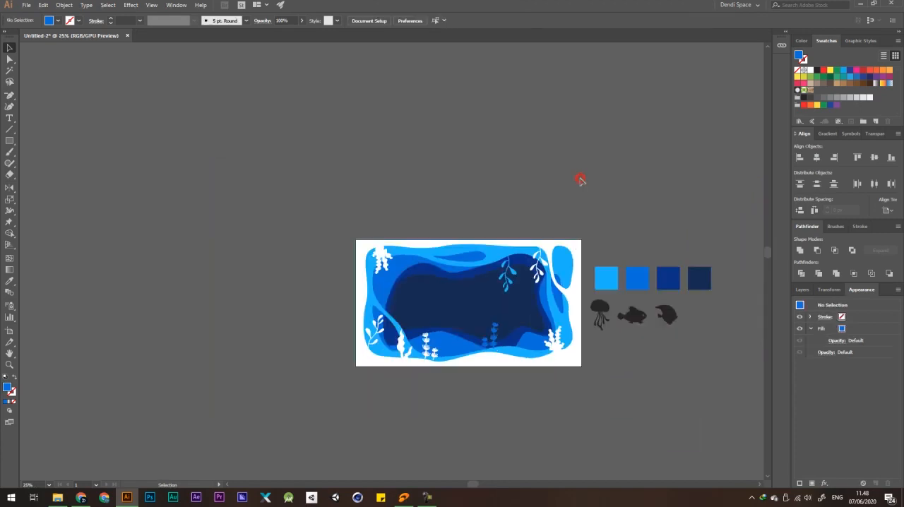
Unite the mirrored plant with the medium-blue frame layer.
{"action": "key", "text": "ctrl+z"}
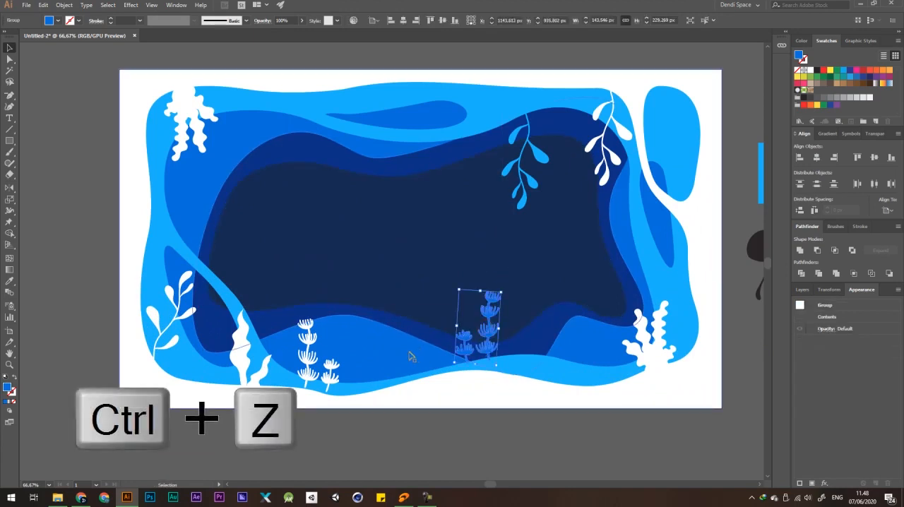
{"action": "left_click_drag", "start_coordinate": [560, 291], "coordinate": [514, 273]}
{"action": "left_click_drag", "start_coordinate": [360, 330], "coordinate": [313, 331]}
{"action": "key", "text": "ctrl+z"}
{"action": "left_click", "coordinate": [443, 412]}
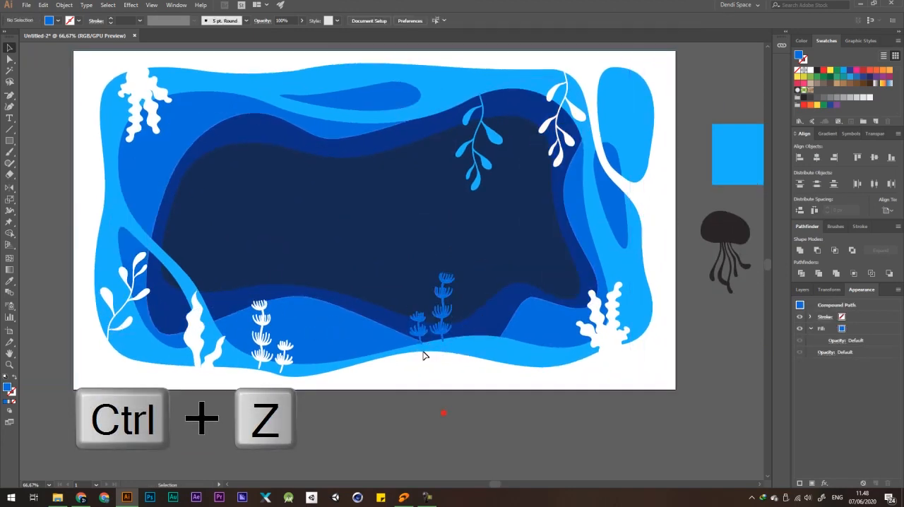
{"action": "left_click", "coordinate": [424, 337]}
{"action": "left_click", "coordinate": [801, 250]}
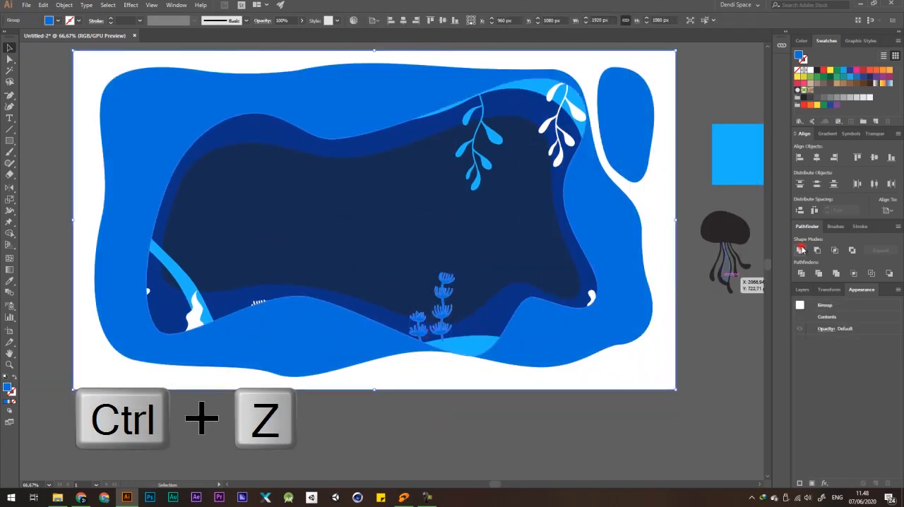
Reorder the united medium-blue layer to sit behind the light-blue frame and in front of the dark-blue layer.
{"action": "key", "text": "ctrl+bracketleft"}
{"action": "key", "text": "ctrl+bracketleft"}
{"action": "key", "text": "ctrl+bracketleft"}
{"action": "key", "text": "ctrl+bracketleft"}
{"action": "key", "text": "ctrl+bracketleft"}
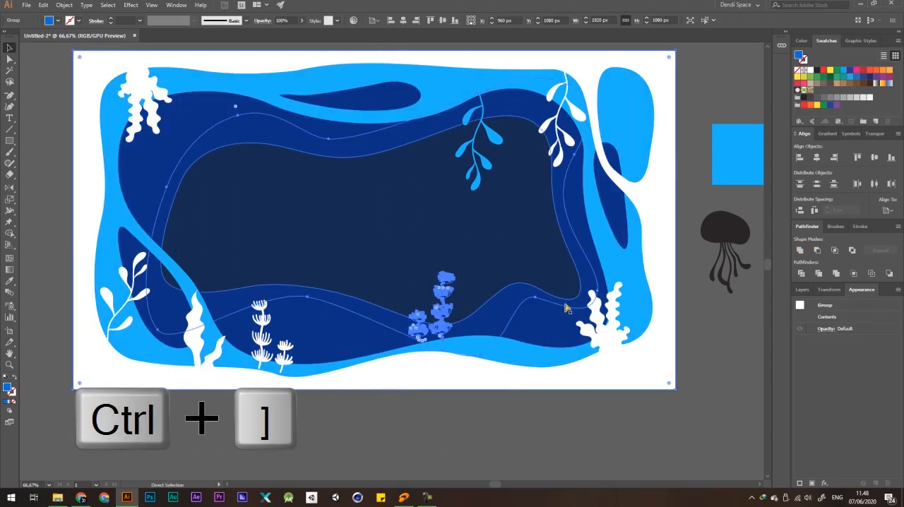
{"action": "key", "text": "ctrl+equal"}
{"action": "key", "text": "ctrl+bracketright"}
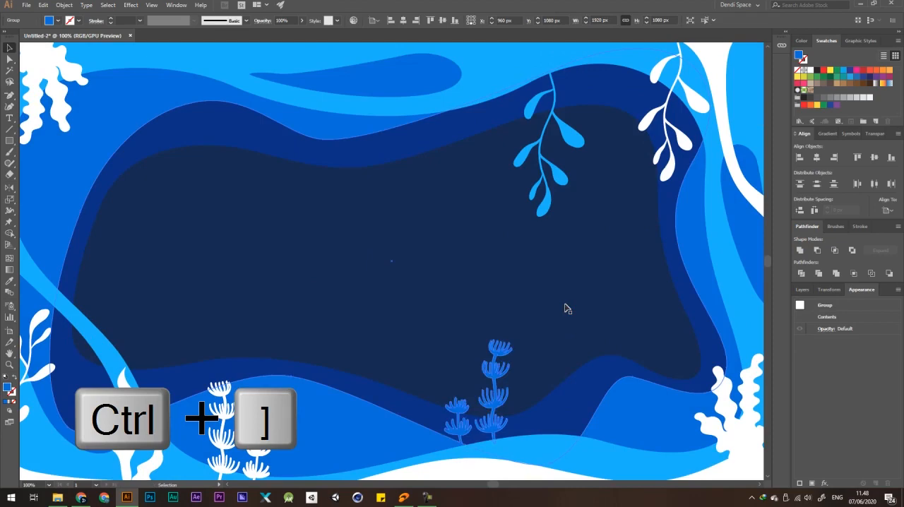
Unite the light-blue hanging branch with the light-blue frame layer.
{"action": "scroll", "coordinate": [471, 276], "scroll_direction": "down", "scroll_amount": 2}
{"action": "left_click", "coordinate": [644, 105]}
{"action": "left_click", "coordinate": [513, 201]}
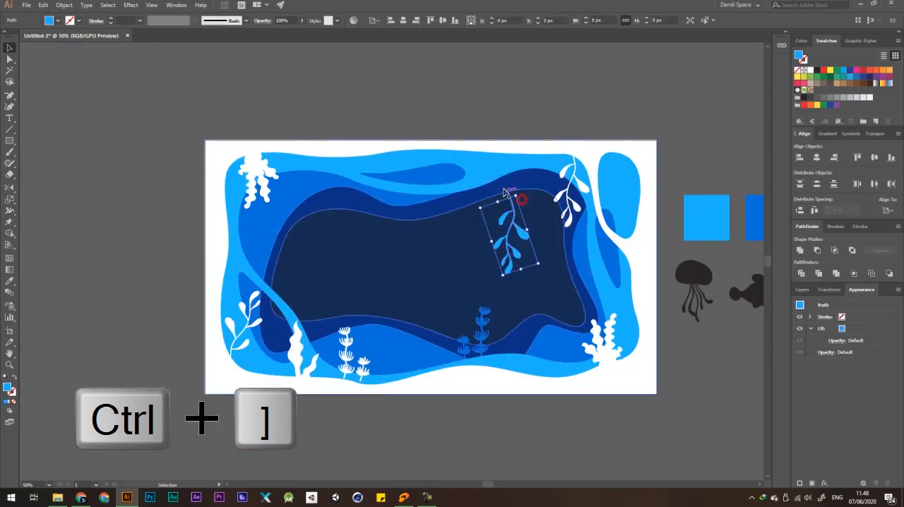
{"action": "key", "text": "ctrl+z"}
{"action": "scroll", "coordinate": [485, 162], "scroll_direction": "up", "scroll_amount": 1}
{"action": "key", "text": "ctrl+z"}
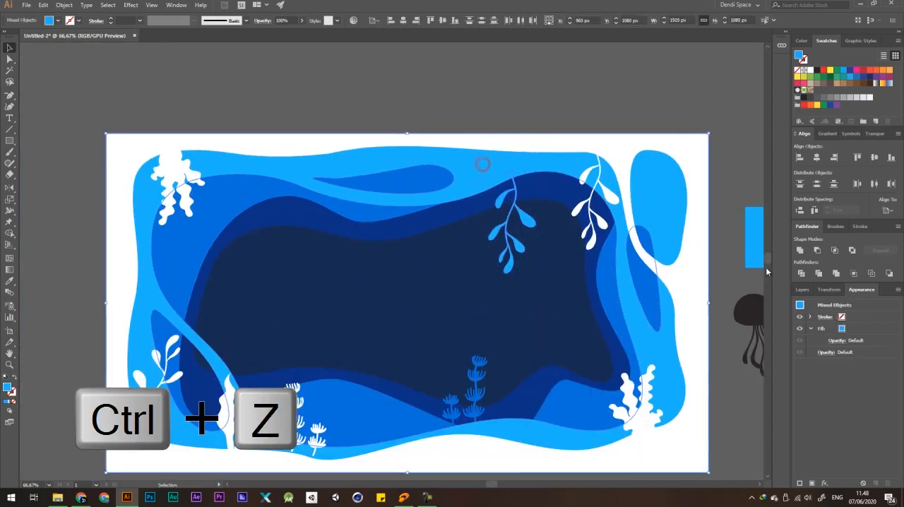
{"action": "left_click", "coordinate": [800, 250]}
Select the white coral, branches, seaweed and plants together with the white outer frame and unite them into one shape.
{"action": "left_click", "coordinate": [601, 222]}
{"action": "left_click", "coordinate": [178, 178], "text": "shift"}
{"action": "left_click", "coordinate": [172, 346], "text": "shift"}
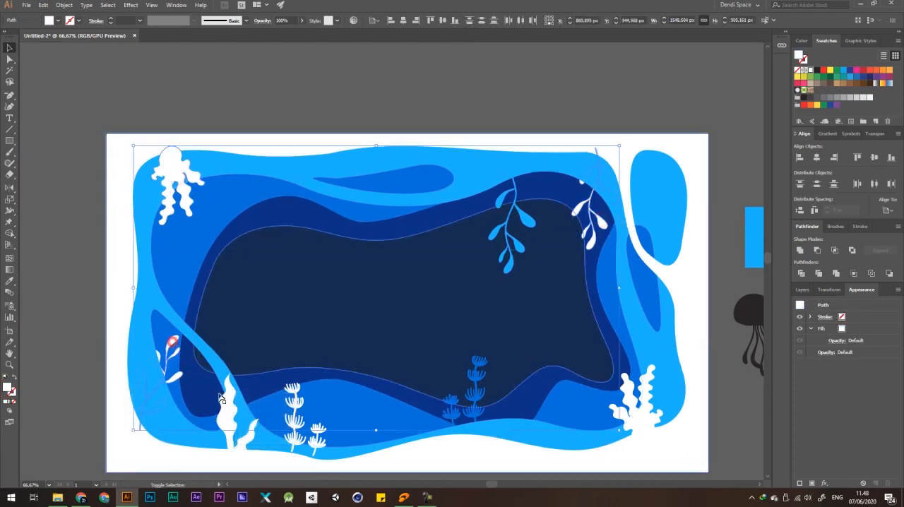
{"action": "left_click", "coordinate": [226, 403], "text": "shift"}
{"action": "left_click", "coordinate": [298, 427], "text": "shift"}
{"action": "left_click", "coordinate": [642, 422], "text": "shift"}
{"action": "left_click", "coordinate": [687, 331], "text": "shift"}
{"action": "left_click", "coordinate": [799, 250]}
{"action": "scroll", "coordinate": [563, 121], "scroll_direction": "down", "scroll_amount": 2}
{"action": "left_click", "coordinate": [562, 118]}
{"action": "left_click_drag", "start_coordinate": [561, 165], "coordinate": [622, 129]}
{"action": "key", "text": "ctrl+z"}
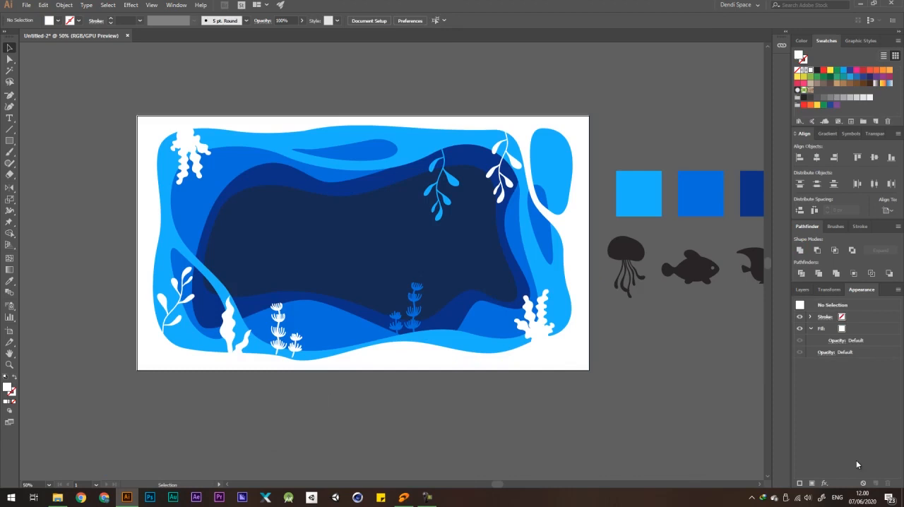
{"action": "left_click_drag", "start_coordinate": [647, 151], "coordinate": [627, 135]}
{"action": "left_click_drag", "start_coordinate": [561, 111], "coordinate": [574, 124]}
{"action": "key", "text": "ctrl+z"}
{"action": "left_click", "coordinate": [619, 99]}
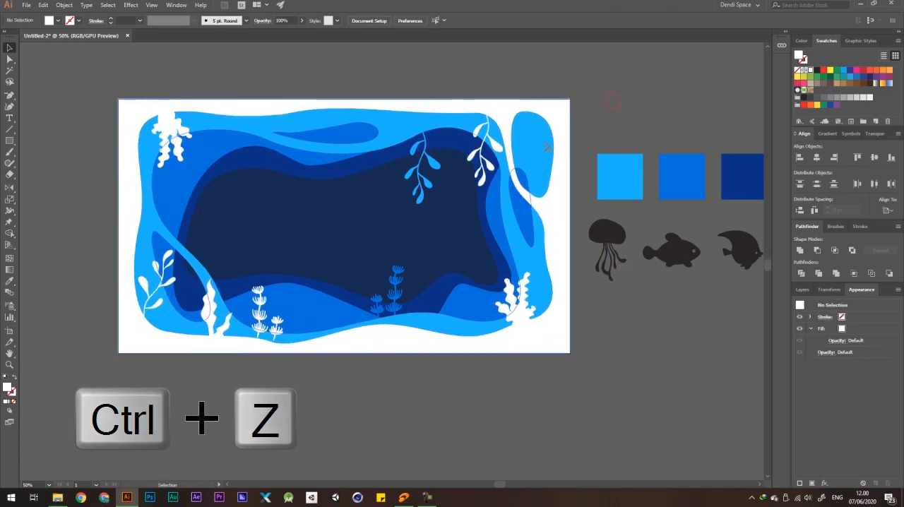
{"action": "key", "text": "ctrl+z"}
{"action": "key", "text": "ctrl+z"}
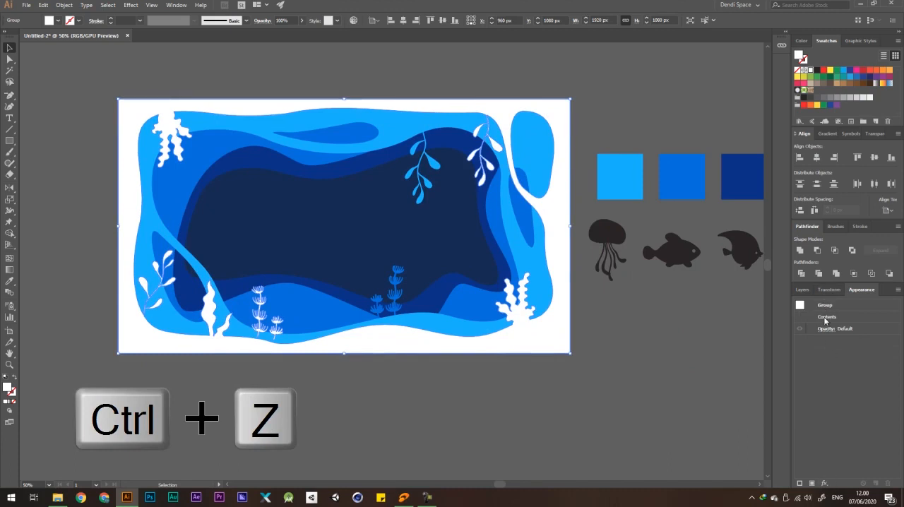
Add a new white fill to the appearance of the united white frame group.
{"action": "left_click", "coordinate": [862, 289]}
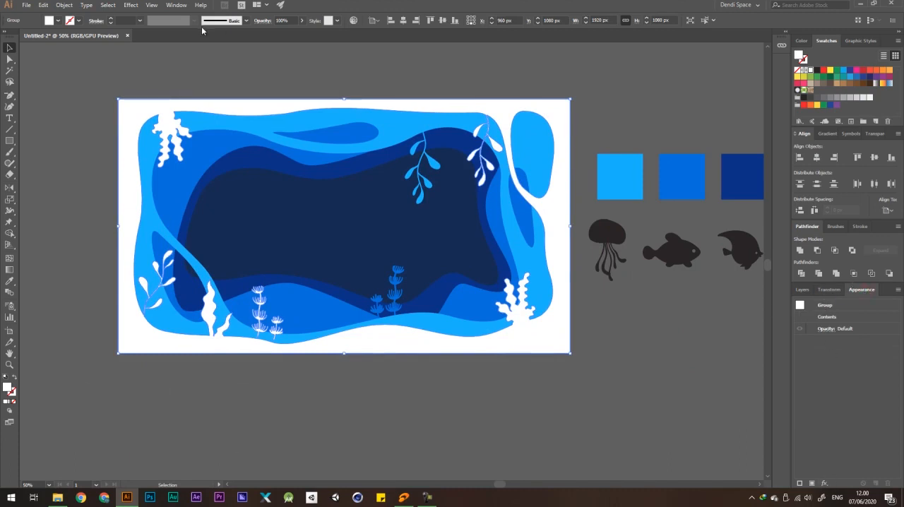
{"action": "left_click", "coordinate": [176, 5]}
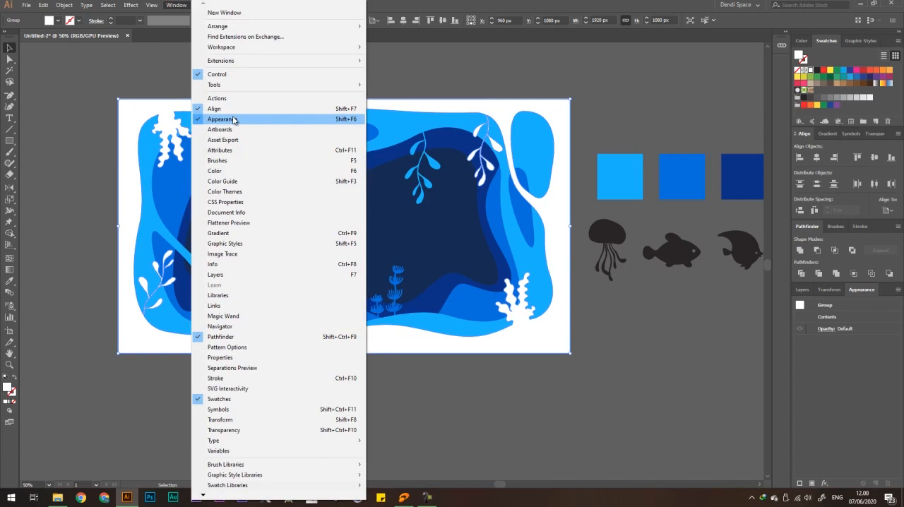
{"action": "left_click", "coordinate": [538, 3]}
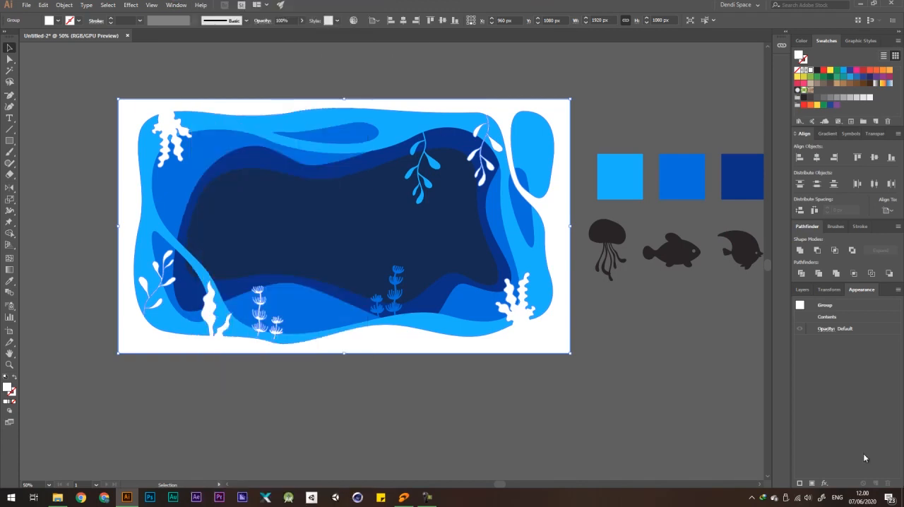
{"action": "left_click", "coordinate": [812, 483]}
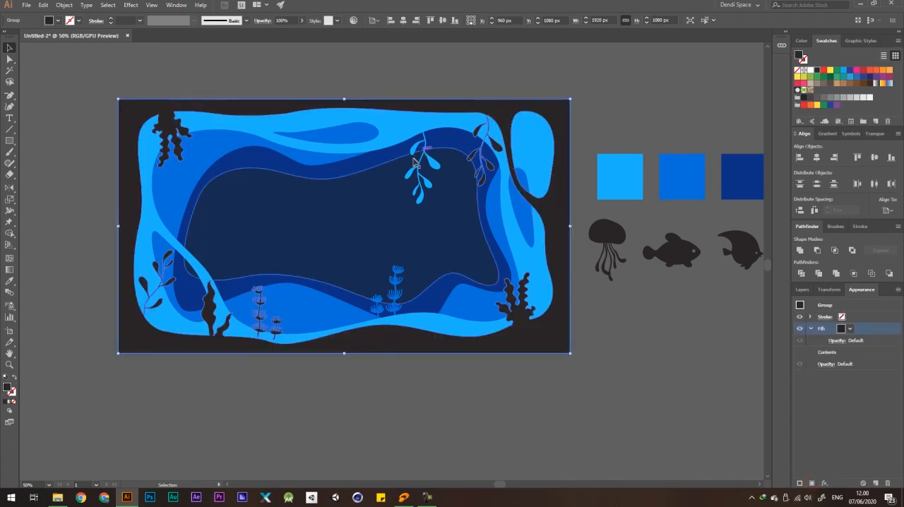
{"action": "left_click", "coordinate": [809, 70]}
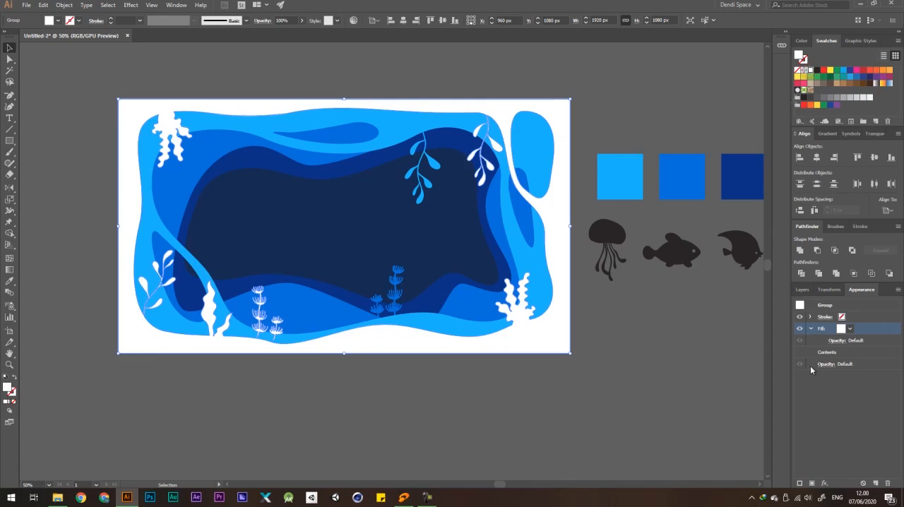
Apply an Outer Glow effect to the white frame with Multiply mode, 40% opacity and 15 px blur.
{"action": "left_click", "coordinate": [824, 483]}
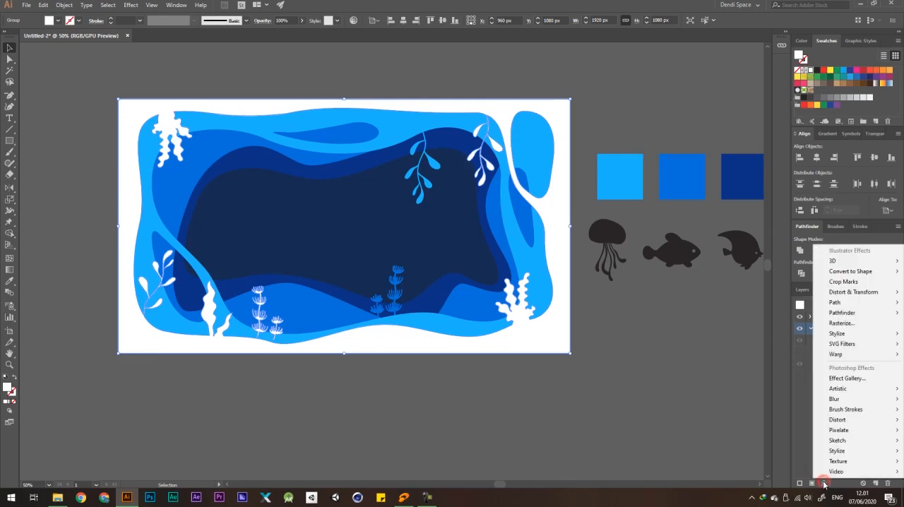
{"action": "left_click", "coordinate": [801, 445]}
{"action": "left_click", "coordinate": [824, 484]}
{"action": "mouse_move", "coordinate": [862, 336]}
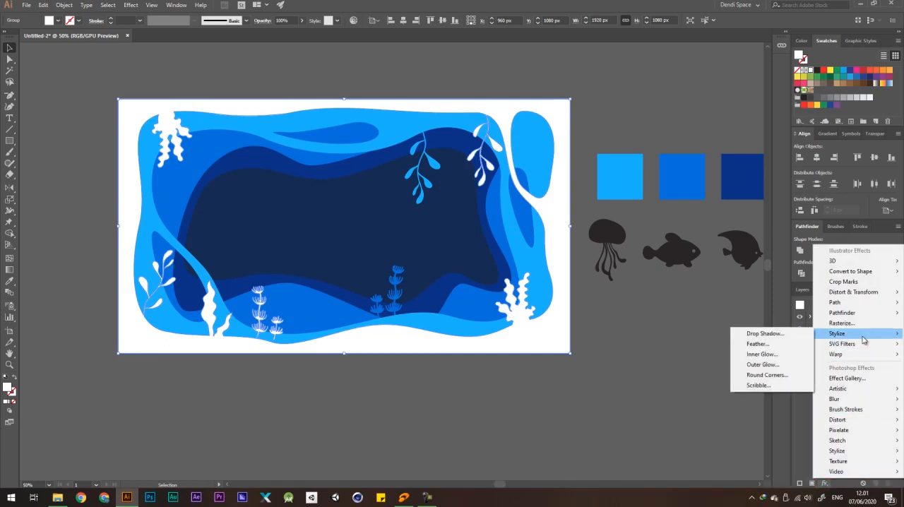
{"action": "left_click", "coordinate": [761, 364]}
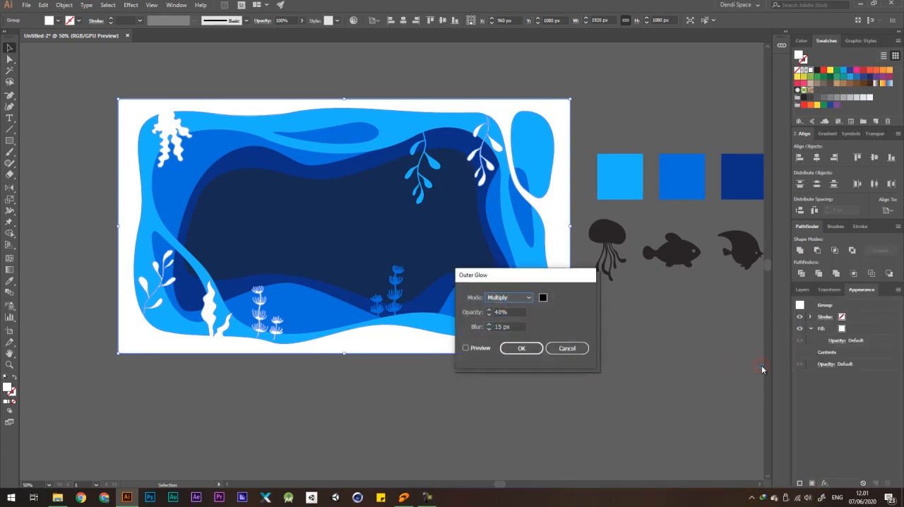
{"action": "left_click", "coordinate": [505, 298]}
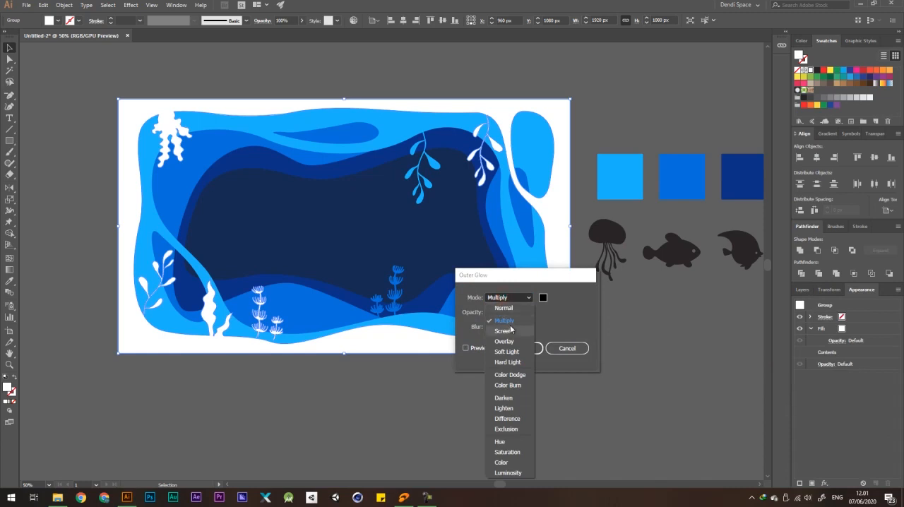
{"action": "left_click", "coordinate": [509, 322]}
{"action": "left_click_drag", "start_coordinate": [507, 281], "coordinate": [636, 264]}
{"action": "left_click", "coordinate": [640, 294]}
{"action": "left_click", "coordinate": [646, 310]}
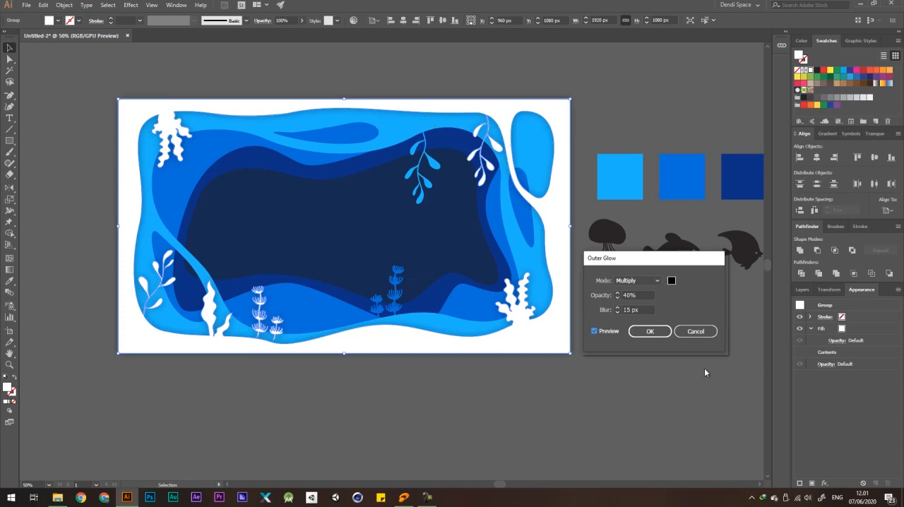
{"action": "left_click", "coordinate": [650, 331]}
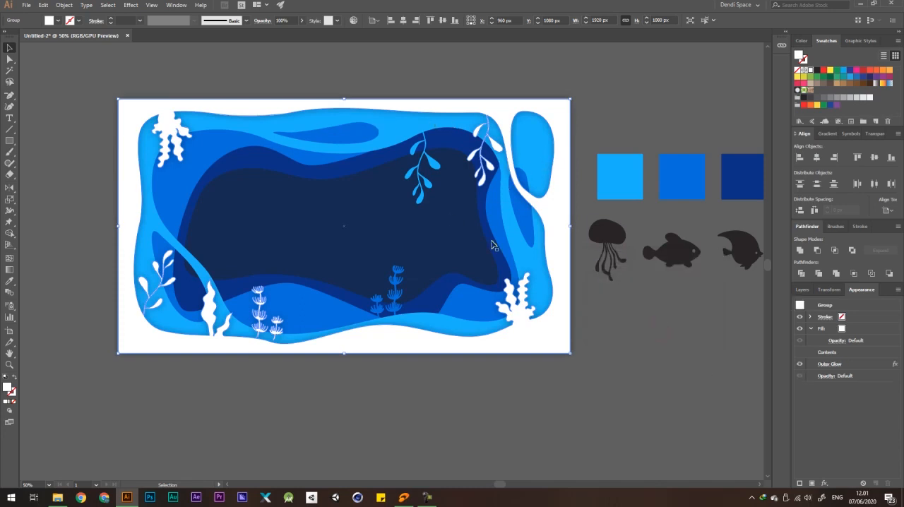
{"action": "scroll", "coordinate": [508, 306], "scroll_direction": "down", "scroll_amount": 1}
{"action": "left_click", "coordinate": [617, 348]}
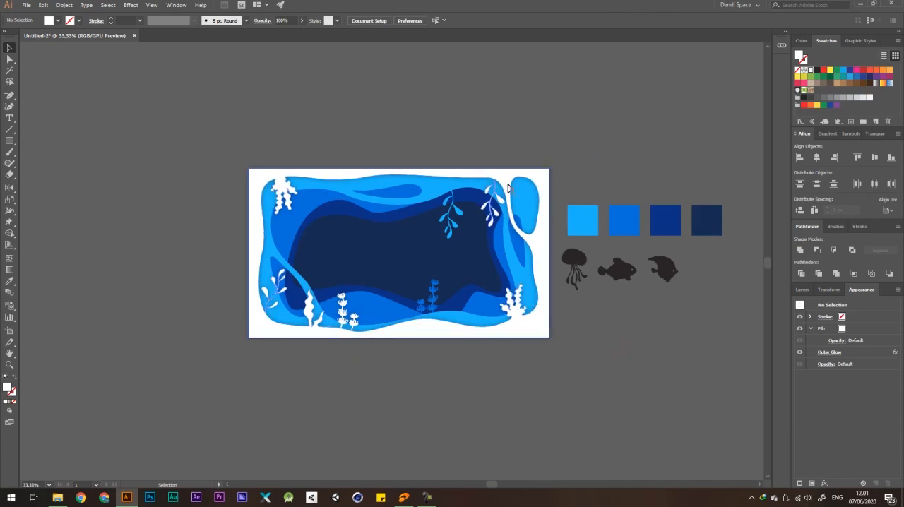
{"action": "key", "text": "ctrl+z"}
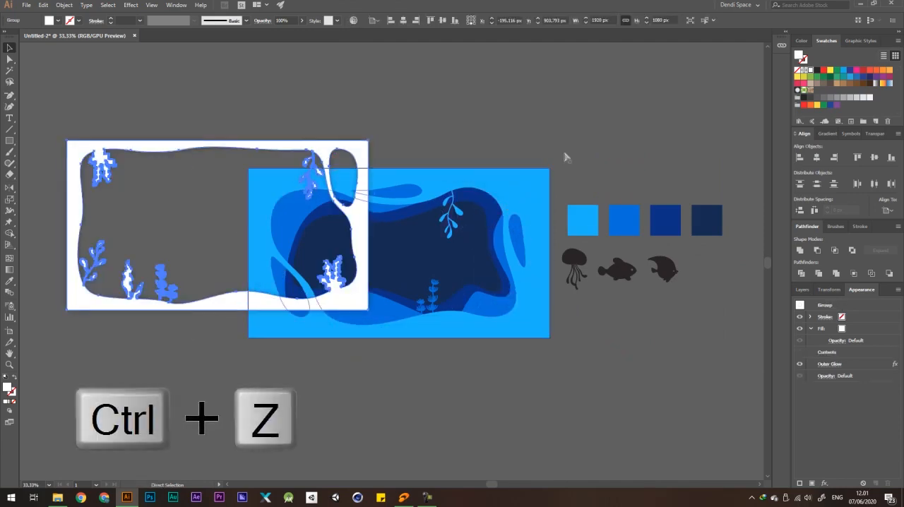
{"action": "key", "text": "ctrl+z"}
{"action": "left_click", "coordinate": [582, 145]}
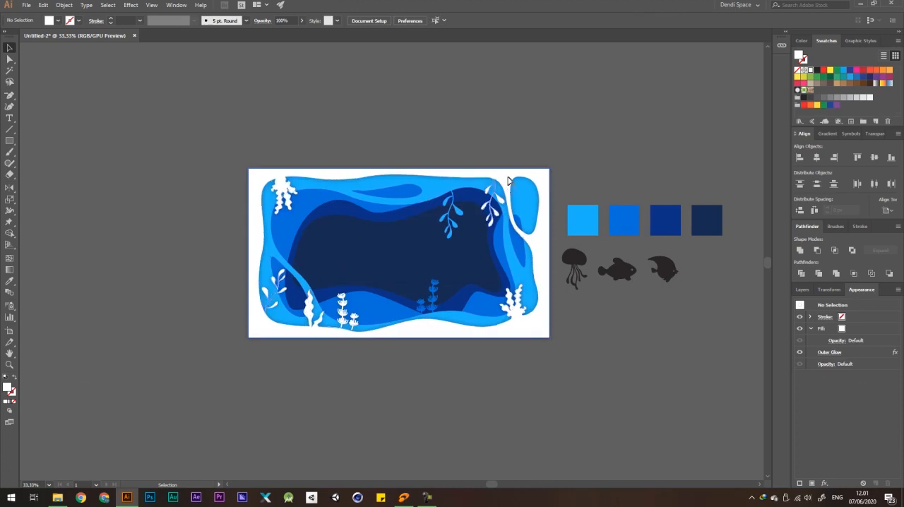
Move the white frame off the artboard into the empty area to its left.
{"action": "left_click_drag", "start_coordinate": [498, 187], "coordinate": [190, 177]}
{"action": "left_click", "coordinate": [367, 117]}
Apply a Multiply Outer Glow of 40% opacity and 15 px blur to the light-blue frame's fill, and move the frame below and left of the artboard.
{"action": "left_click", "coordinate": [487, 188]}
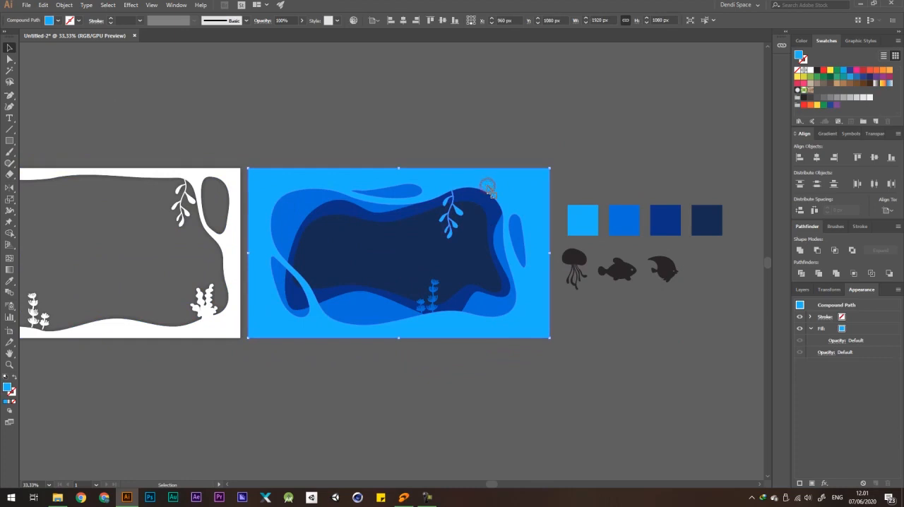
{"action": "left_click", "coordinate": [859, 329]}
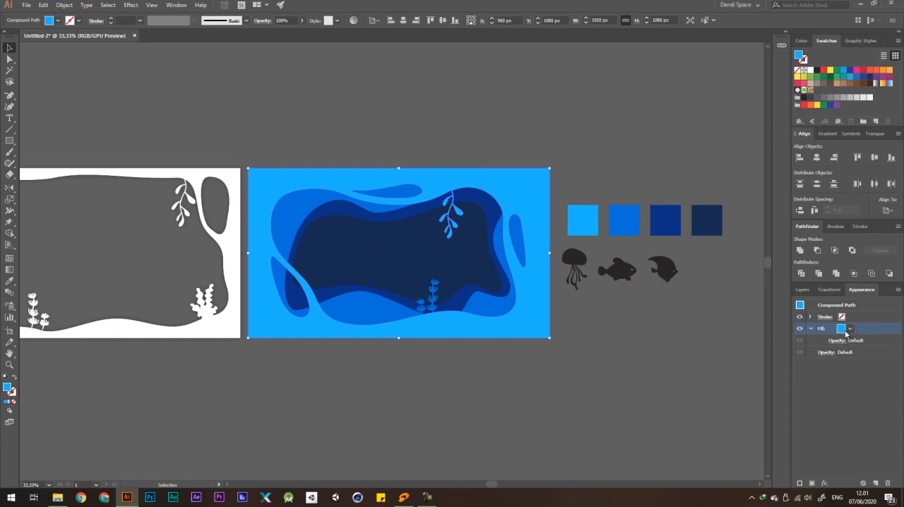
{"action": "left_click", "coordinate": [824, 483]}
{"action": "mouse_move", "coordinate": [860, 345]}
{"action": "mouse_move", "coordinate": [842, 333]}
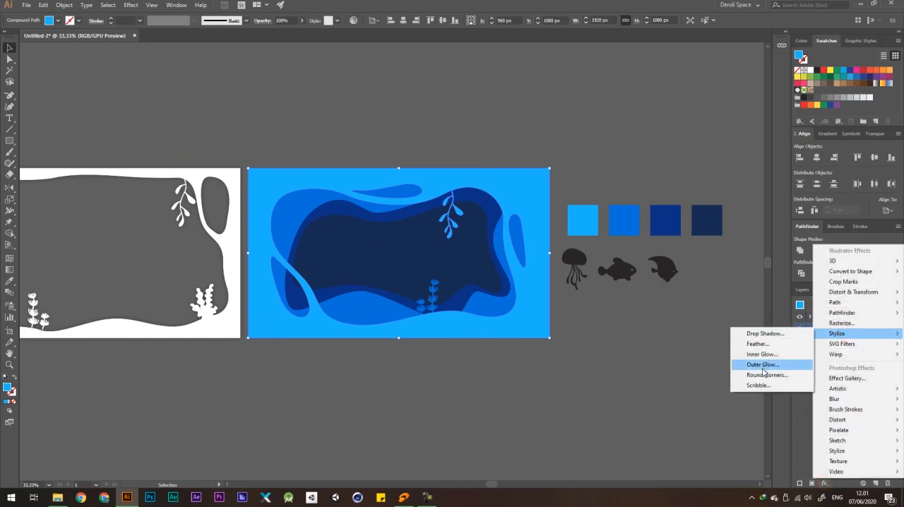
{"action": "left_click", "coordinate": [762, 365]}
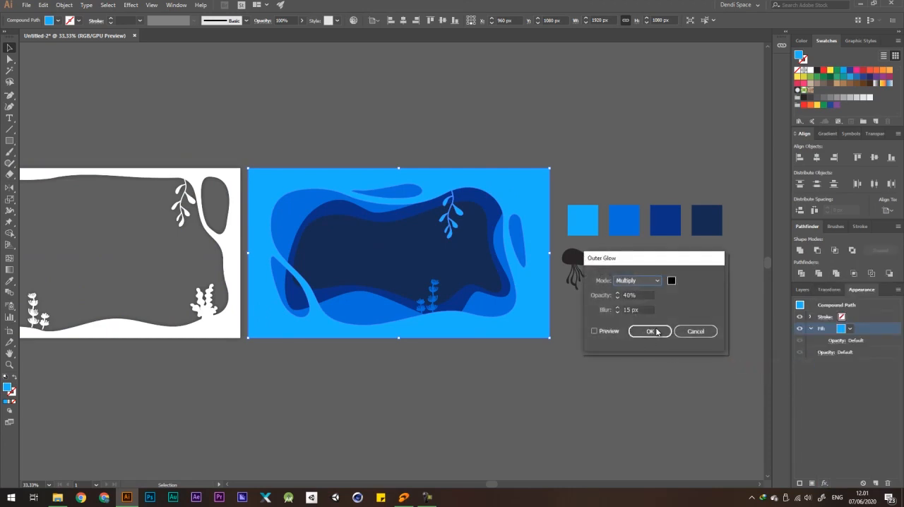
{"action": "left_click", "coordinate": [650, 331]}
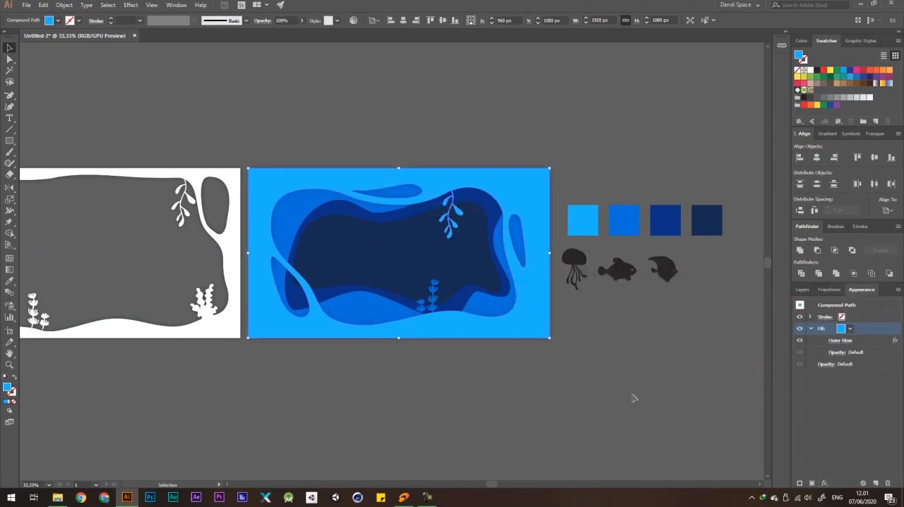
{"action": "left_click", "coordinate": [632, 396]}
{"action": "left_click_drag", "start_coordinate": [503, 192], "coordinate": [239, 377]}
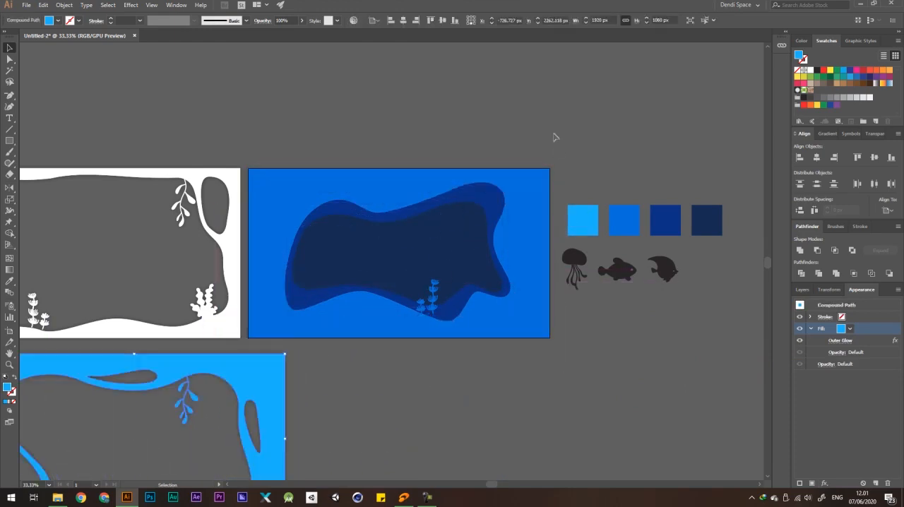
Apply a Multiply Outer Glow of 40% opacity and 15 px blur to the medium-blue frame, and move it below the artboard.
{"action": "left_click", "coordinate": [521, 219]}
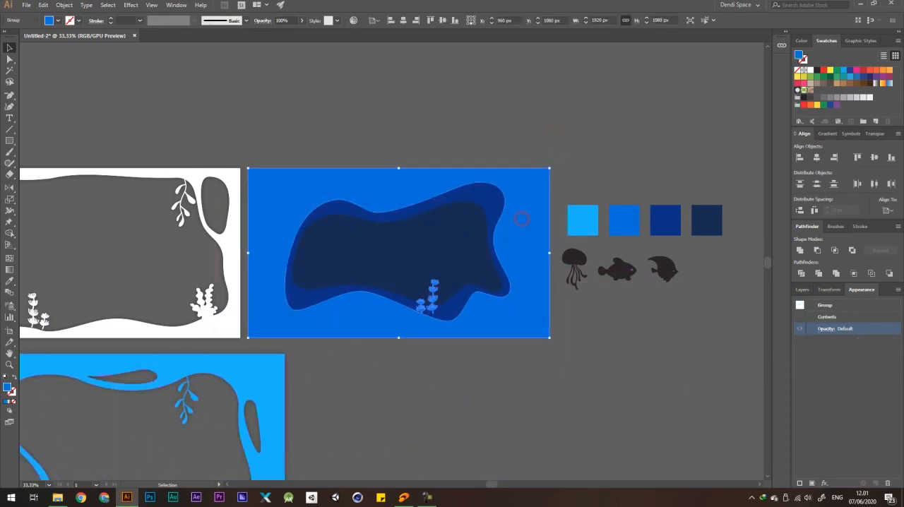
{"action": "left_click", "coordinate": [824, 484]}
{"action": "mouse_move", "coordinate": [827, 336]}
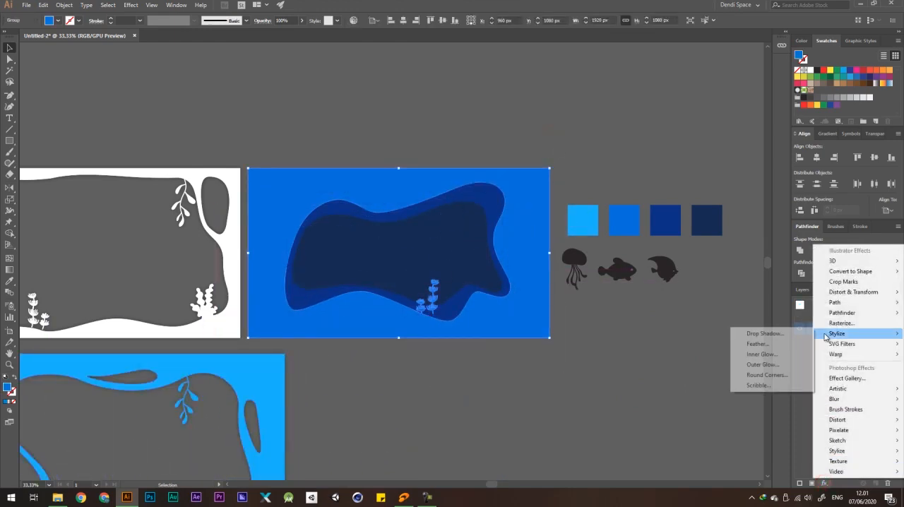
{"action": "left_click", "coordinate": [761, 365]}
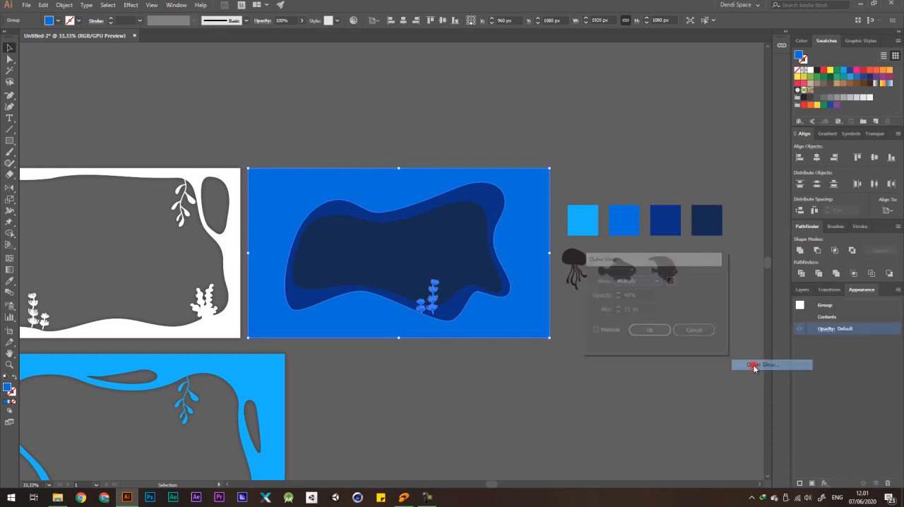
{"action": "left_click", "coordinate": [650, 331]}
{"action": "left_click", "coordinate": [640, 337]}
{"action": "left_click_drag", "start_coordinate": [522, 223], "coordinate": [477, 394]}
Move the dark-blue frame up so it extends above the artboard and apply an Outer Glow effect to it.
{"action": "left_click_drag", "start_coordinate": [508, 247], "coordinate": [501, 142]}
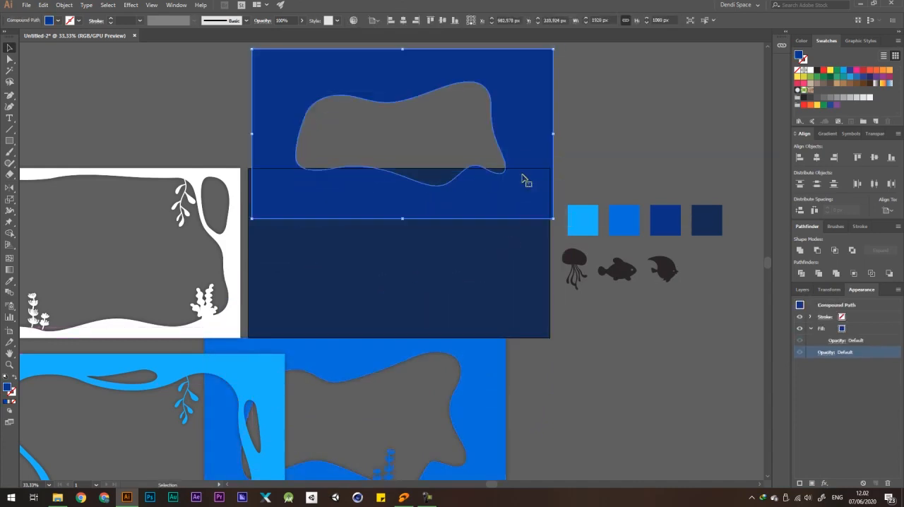
{"action": "left_click", "coordinate": [823, 483]}
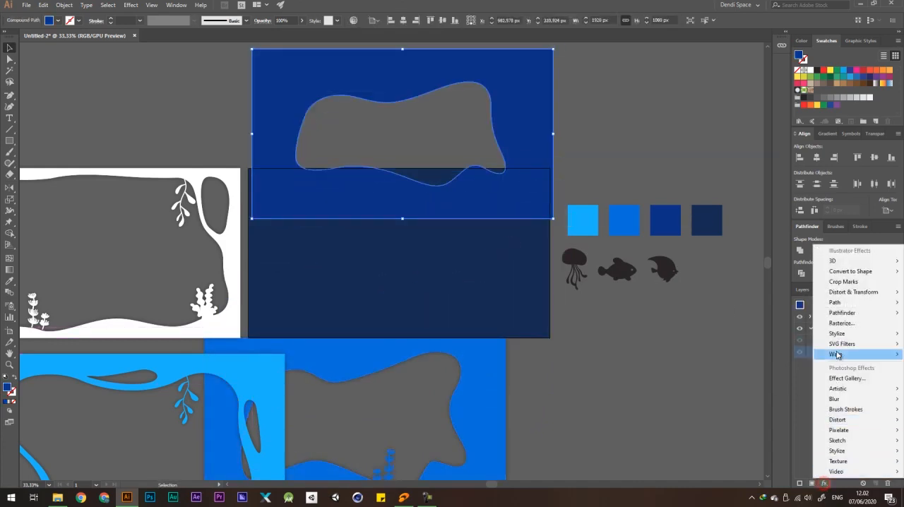
{"action": "mouse_move", "coordinate": [842, 338]}
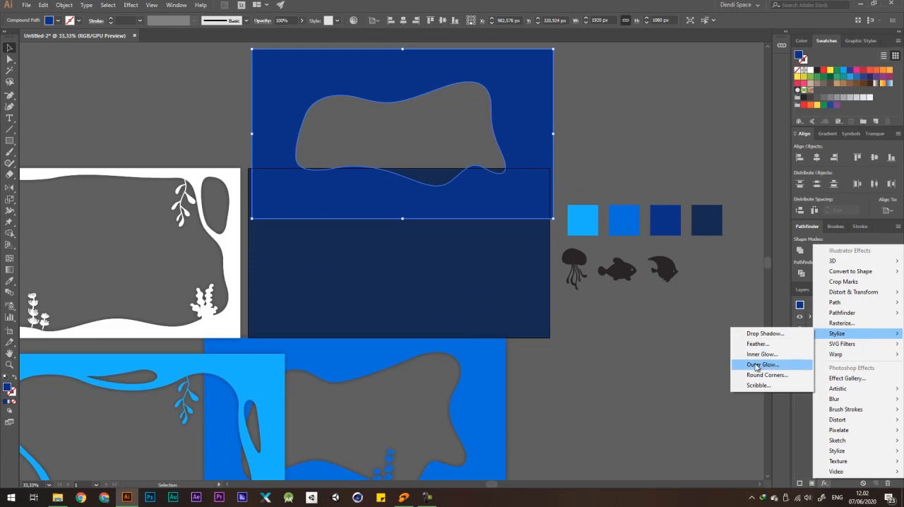
{"action": "left_click", "coordinate": [762, 364]}
{"action": "left_click", "coordinate": [646, 330]}
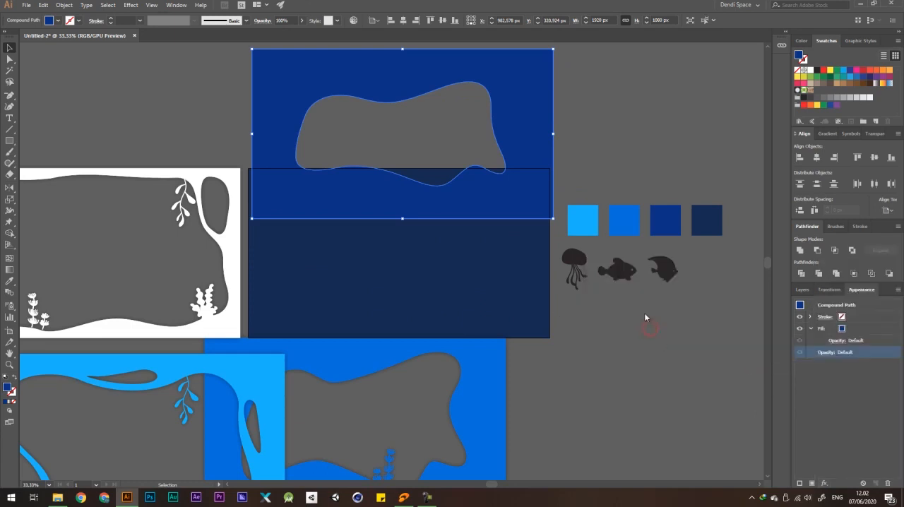
{"action": "left_click", "coordinate": [600, 137]}
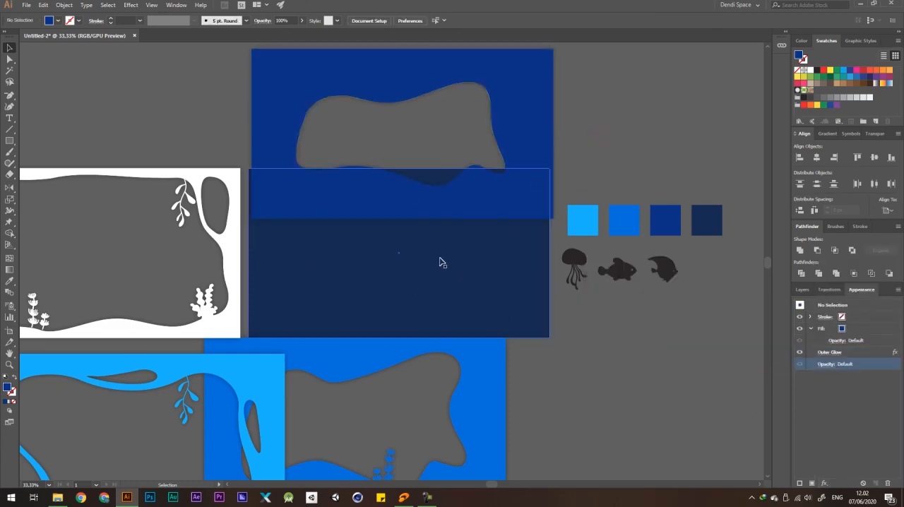
{"action": "left_click_drag", "start_coordinate": [434, 271], "coordinate": [468, 347]}
{"action": "key", "text": "ctrl+z"}
{"action": "left_click", "coordinate": [570, 323]}
Select the white frame, the three blue frames and the navy background together.
{"action": "scroll", "coordinate": [389, 261], "scroll_direction": "down", "scroll_amount": 2}
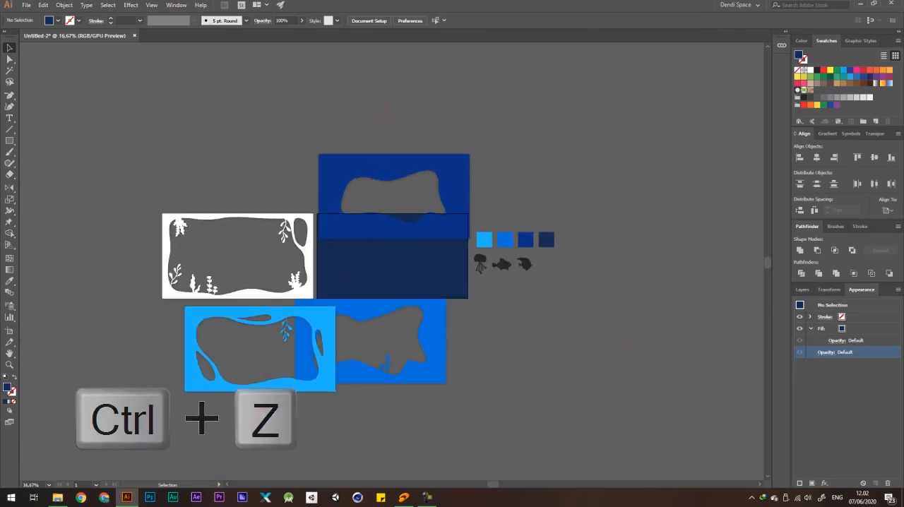
{"action": "left_click_drag", "start_coordinate": [446, 141], "coordinate": [575, 227]}
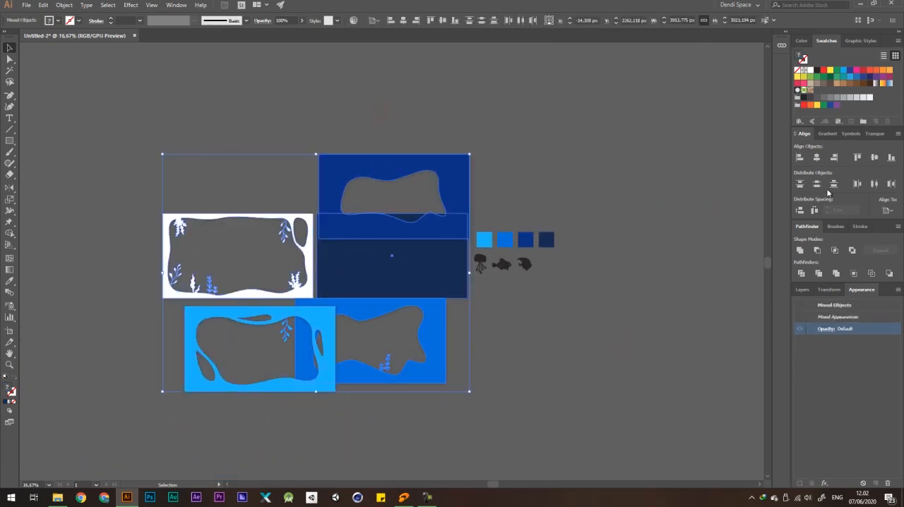
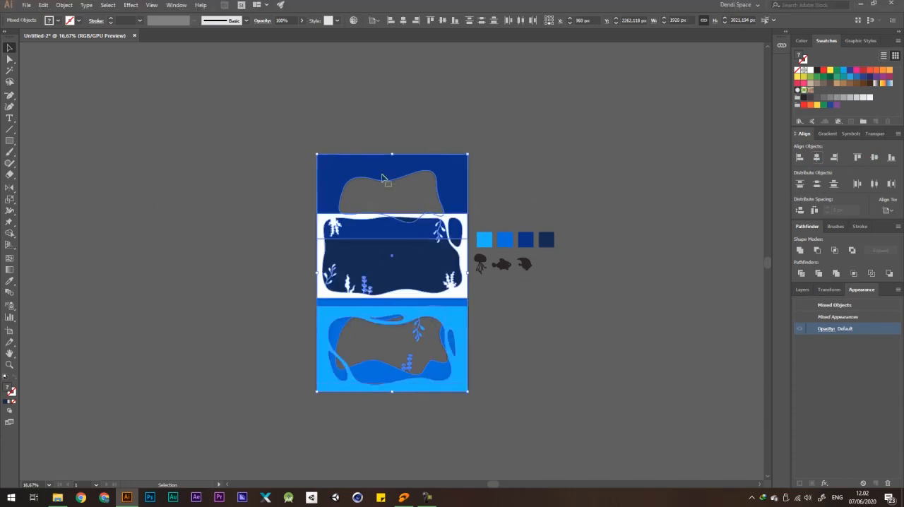
Reselect all the frames and the navy background and align them vertically so they stack over the artboard.
{"action": "left_click", "coordinate": [505, 152]}
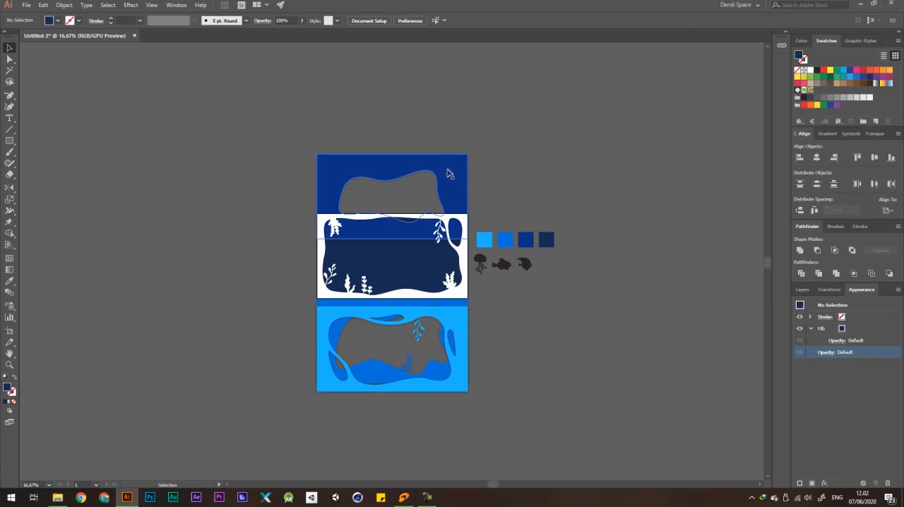
{"action": "left_click", "coordinate": [442, 168]}
{"action": "left_click", "coordinate": [449, 313], "text": "shift"}
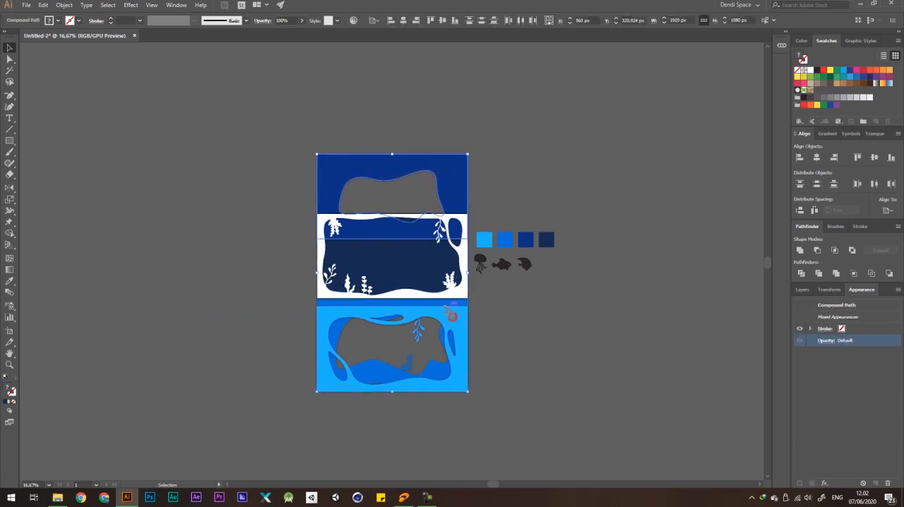
{"action": "left_click", "coordinate": [498, 327]}
{"action": "left_click_drag", "start_coordinate": [516, 317], "coordinate": [410, 365]}
{"action": "left_click_drag", "start_coordinate": [477, 163], "coordinate": [372, 196]}
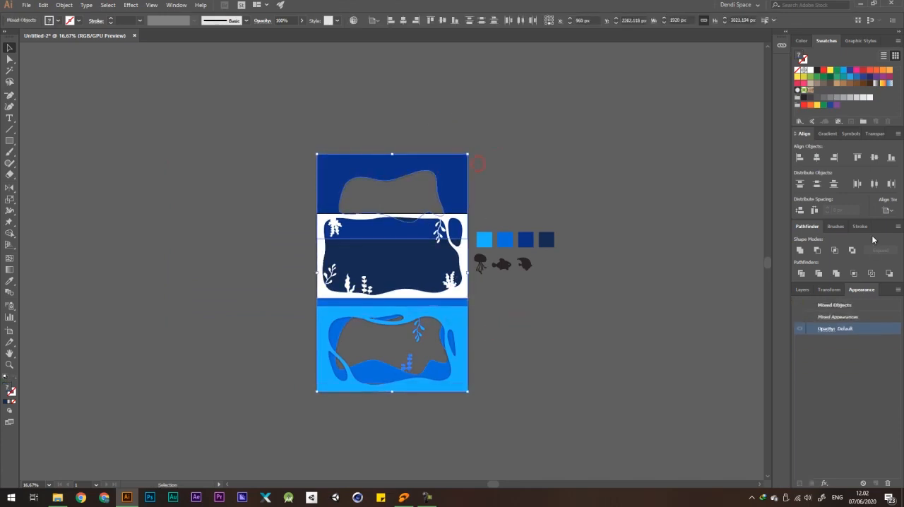
{"action": "left_click", "coordinate": [477, 158]}
Move the black jellyfish into the lower right of the navy opening, scale it down and bring it to the front.
{"action": "scroll", "coordinate": [412, 276], "scroll_direction": "up", "scroll_amount": 3}
{"action": "scroll", "coordinate": [646, 377], "scroll_direction": "down", "scroll_amount": 1}
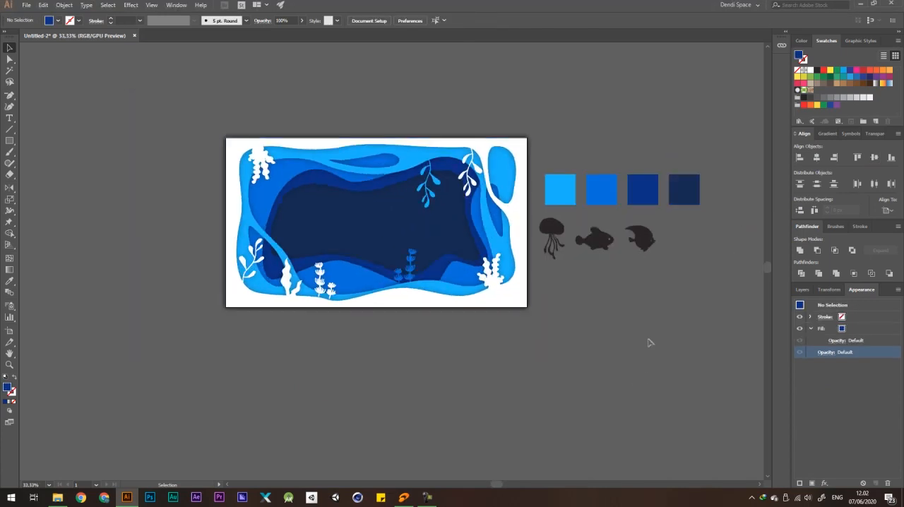
{"action": "left_click_drag", "start_coordinate": [648, 330], "coordinate": [694, 353]}
{"action": "scroll", "coordinate": [515, 212], "scroll_direction": "down", "scroll_amount": 1}
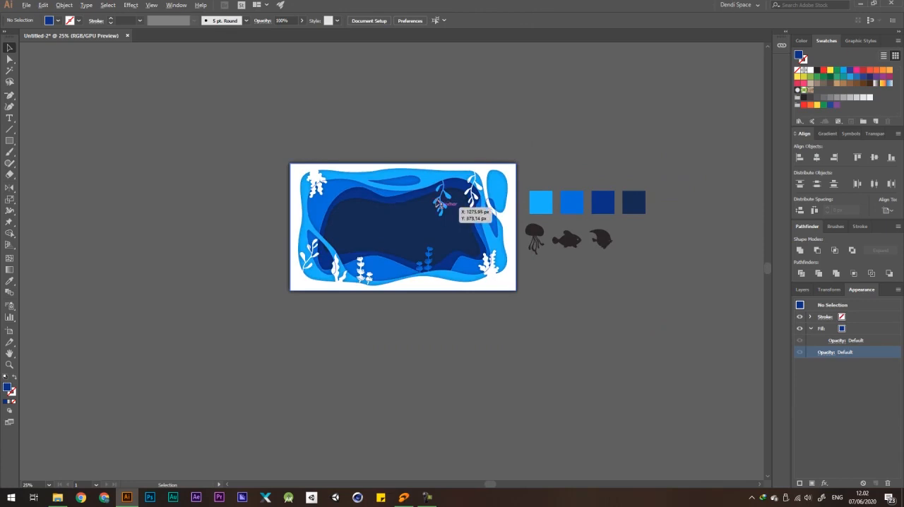
{"action": "scroll", "coordinate": [464, 191], "scroll_direction": "up", "scroll_amount": 1}
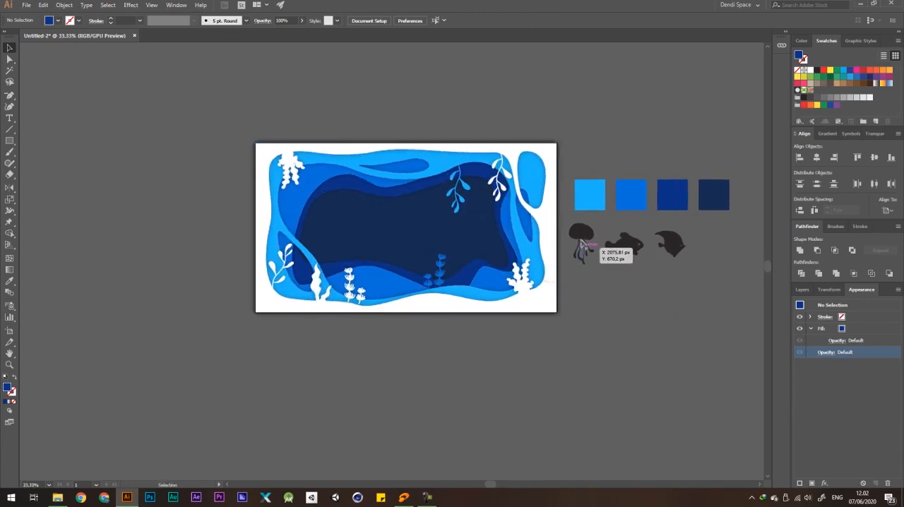
{"action": "scroll", "coordinate": [580, 240], "scroll_direction": "up", "scroll_amount": 2}
{"action": "mouse_move", "coordinate": [580, 236]}
{"action": "left_mouse_down"}
{"action": "mouse_move", "coordinate": [600, 234]}
{"action": "mouse_move", "coordinate": [414, 232]}
{"action": "mouse_move", "coordinate": [443, 233]}
{"action": "mouse_move", "coordinate": [431, 252]}
{"action": "left_mouse_up"}
{"action": "scroll", "coordinate": [600, 237], "scroll_direction": "down", "scroll_amount": 1}
{"action": "key", "text": "ctrl+shift+bracketright"}
Fill the jellyfish with the medium blue sampled from the frame.
{"action": "key", "text": "i"}
{"action": "left_click", "coordinate": [460, 293]}
{"action": "key", "text": "v"}
{"action": "left_click", "coordinate": [623, 296]}
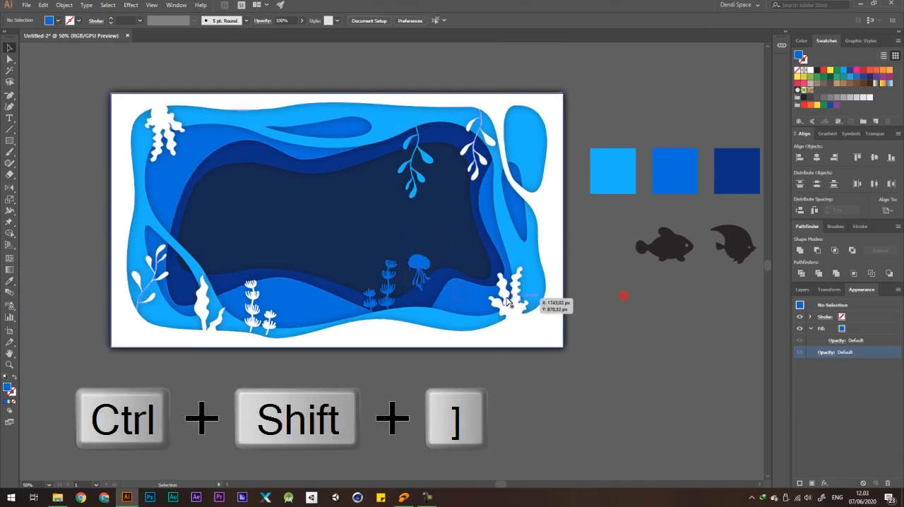
Shift the jellyfish slightly right and place a smaller copy of it in the gap behind the lower-left strand.
{"action": "scroll", "coordinate": [460, 281], "scroll_direction": "down", "scroll_amount": 2}
{"action": "left_click", "coordinate": [574, 333]}
{"action": "scroll", "coordinate": [440, 256], "scroll_direction": "up", "scroll_amount": 2}
{"action": "left_click_drag", "start_coordinate": [523, 319], "coordinate": [547, 310]}
{"action": "left_click_drag", "start_coordinate": [460, 290], "coordinate": [475, 292]}
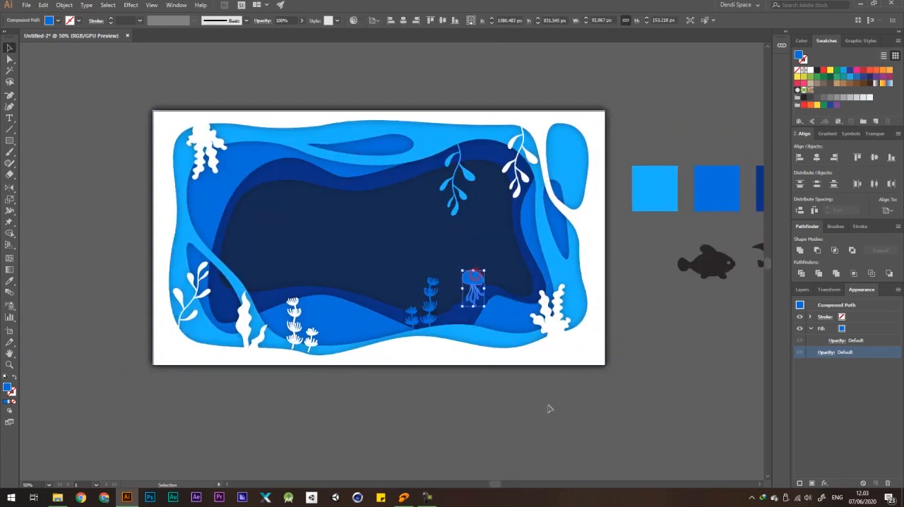
{"action": "left_click_drag", "start_coordinate": [471, 286], "coordinate": [225, 289]}
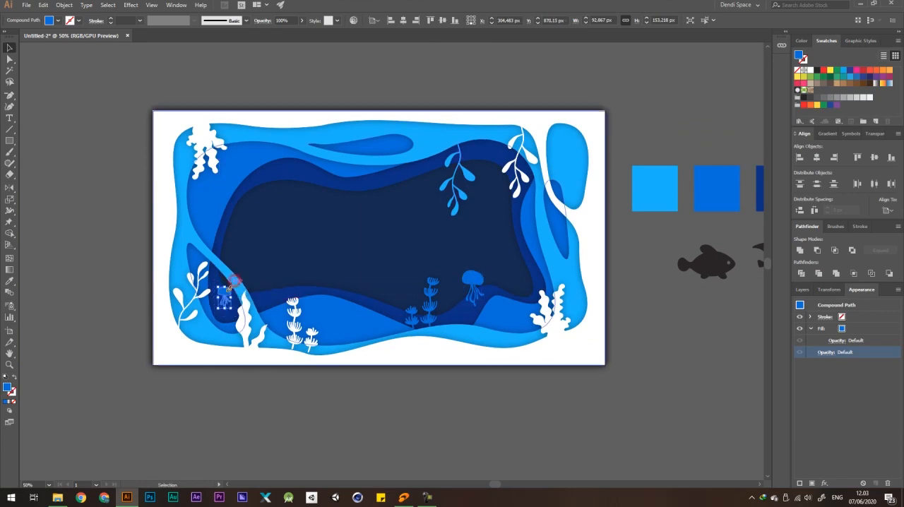
{"action": "scroll", "coordinate": [222, 298], "scroll_direction": "up", "scroll_amount": 2, "text": "alt"}
{"action": "scroll", "coordinate": [222, 298], "scroll_direction": "down", "scroll_amount": 3, "text": "alt"}
{"action": "left_click", "coordinate": [499, 373]}
Place a jellyfish copy about 81 px wide near the upper-left white coral and fill it with the frame's light blue.
{"action": "left_click_drag", "start_coordinate": [464, 290], "coordinate": [492, 287]}
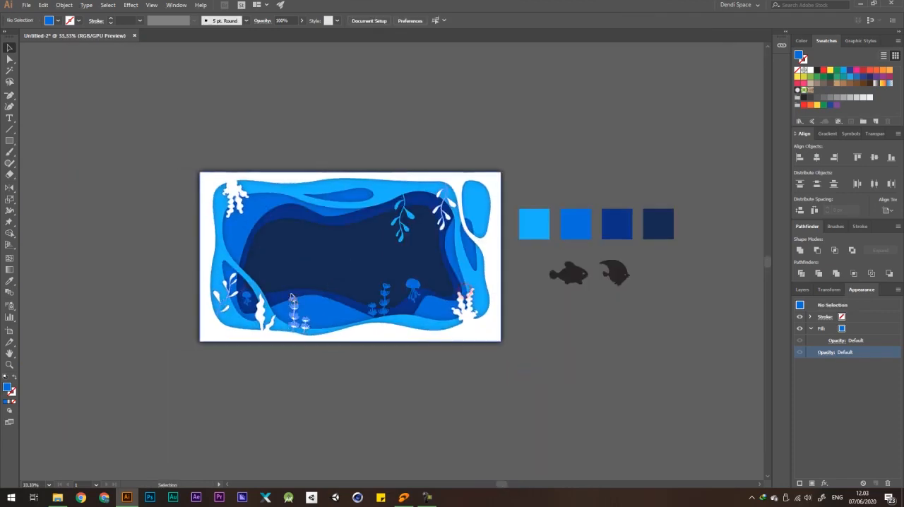
{"action": "left_click_drag", "start_coordinate": [247, 296], "coordinate": [268, 223], "text": "alt"}
{"action": "key", "text": "i"}
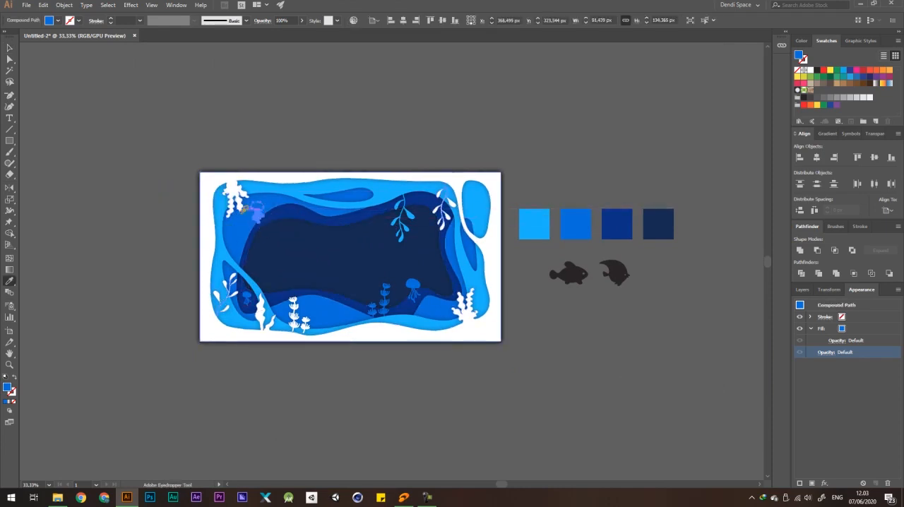
{"action": "left_click", "coordinate": [288, 189]}
{"action": "scroll", "coordinate": [257, 208], "scroll_direction": "up", "scroll_amount": 1}
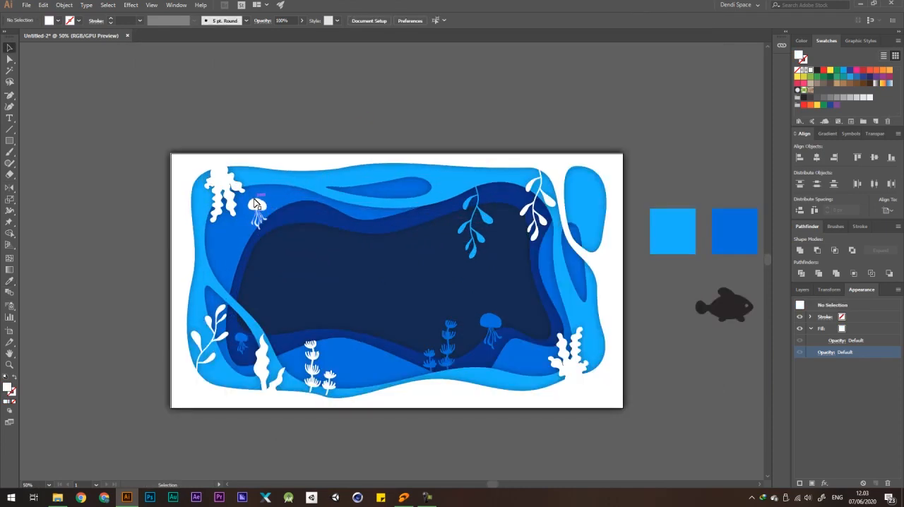
{"action": "left_click", "coordinate": [328, 182]}
{"action": "key", "text": "v"}
{"action": "left_click", "coordinate": [427, 93]}
Place a copy of the black angelfish about 97 px wide in the left of the navy opening, in front of everything.
{"action": "scroll", "coordinate": [294, 128], "scroll_direction": "down", "scroll_amount": 1}
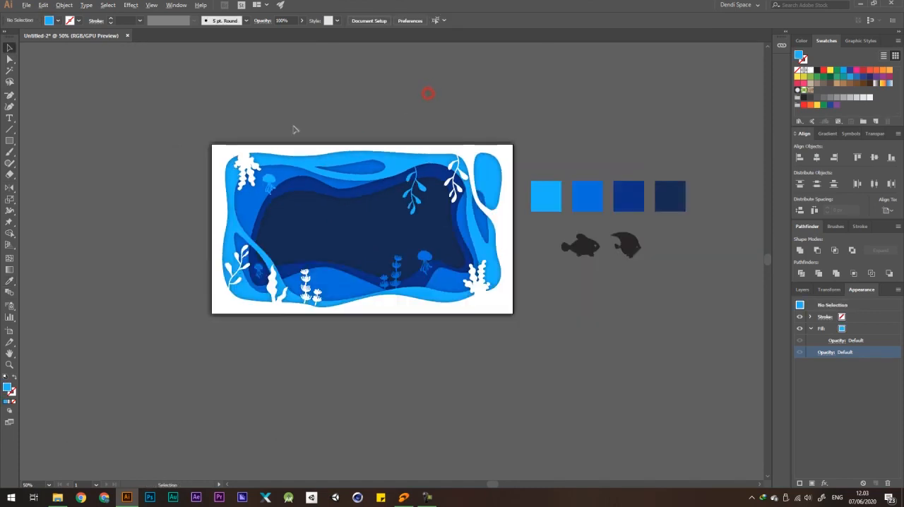
{"action": "left_click_drag", "start_coordinate": [491, 193], "coordinate": [475, 198]}
{"action": "left_click_drag", "start_coordinate": [592, 260], "coordinate": [256, 238]}
{"action": "key", "text": "ctrl+shift+bracketright"}
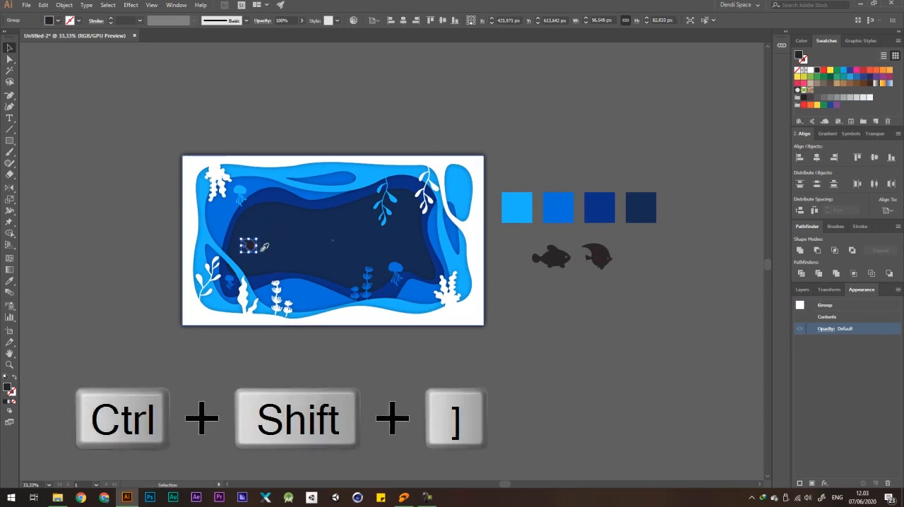
Fill the small angelfish with the light blue sampled from the frame.
{"action": "key", "text": "i"}
{"action": "left_click", "coordinate": [308, 188]}
{"action": "left_click", "coordinate": [374, 176]}
{"action": "key", "text": "v"}
{"action": "left_click", "coordinate": [438, 116]}
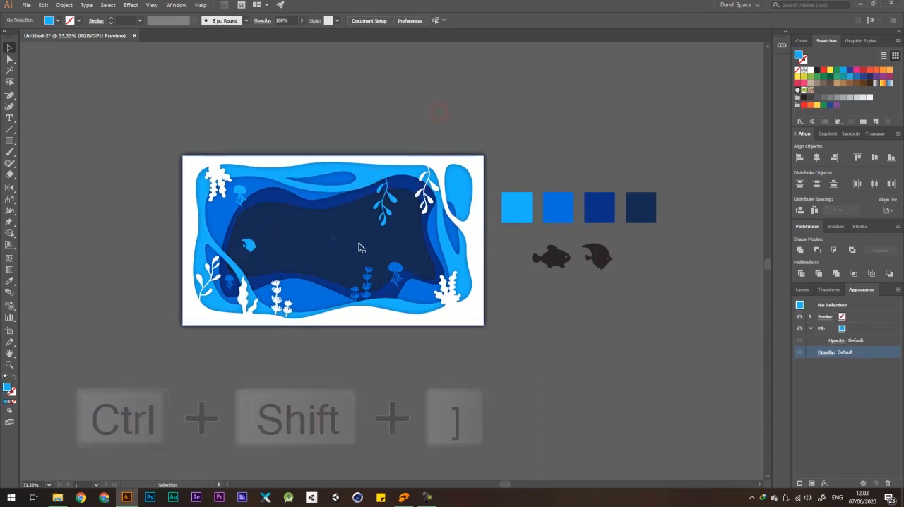
Copy the light-blue angelfish to the opening's upper edge beside the hanging plant and reflect the copy across the vertical axis.
{"action": "left_click_drag", "start_coordinate": [483, 216], "coordinate": [457, 214]}
{"action": "left_click_drag", "start_coordinate": [224, 244], "coordinate": [329, 201]}
{"action": "right_click", "coordinate": [328, 203]}
{"action": "left_click", "coordinate": [378, 297]}
{"action": "left_click", "coordinate": [442, 333]}
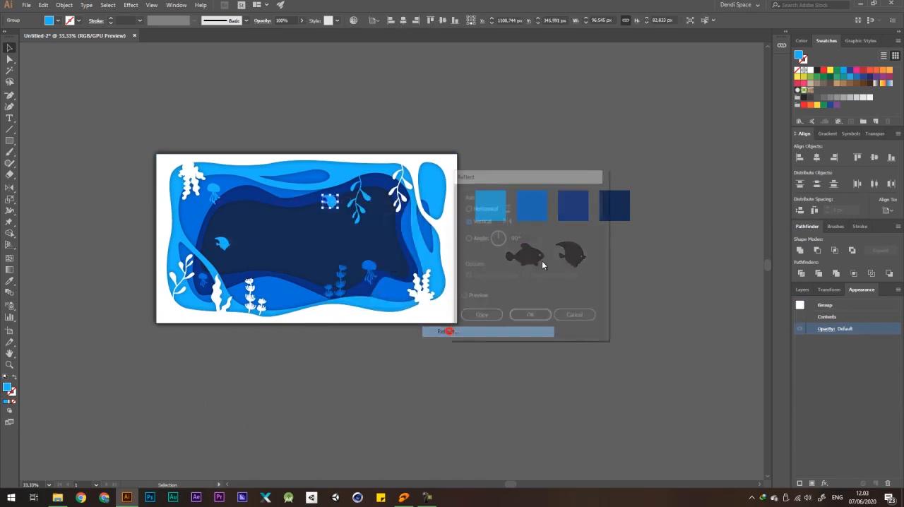
{"action": "key", "text": "Return"}
Fill the mirrored angelfish with the medium blue sampled from the frame.
{"action": "key", "text": "i"}
{"action": "scroll", "coordinate": [286, 196], "scroll_direction": "up", "scroll_amount": 2}
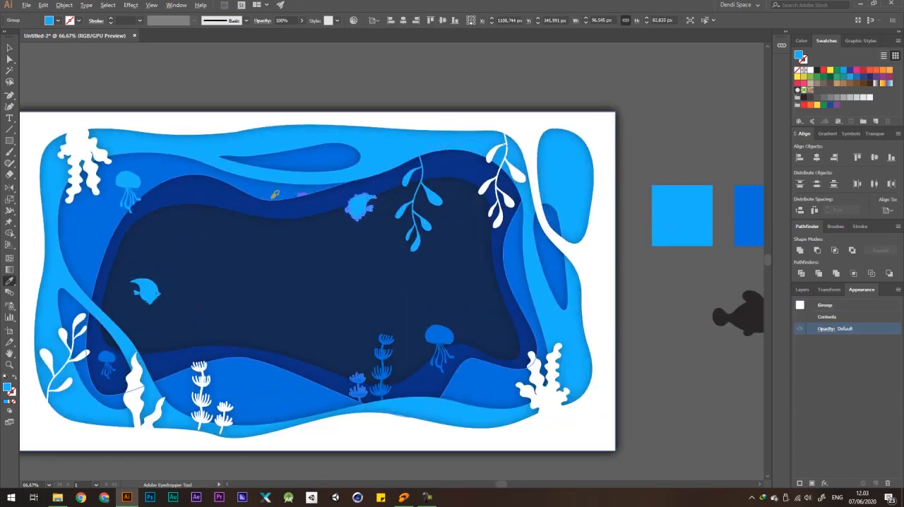
{"action": "left_click", "coordinate": [267, 194]}
{"action": "scroll", "coordinate": [266, 195], "scroll_direction": "down", "scroll_amount": 2}
{"action": "key", "text": "a"}
{"action": "left_click", "coordinate": [442, 104]}
Place a copy of the other black fish about 87 px wide low in the navy opening and bring it to the front.
{"action": "left_click_drag", "start_coordinate": [383, 238], "coordinate": [420, 246]}
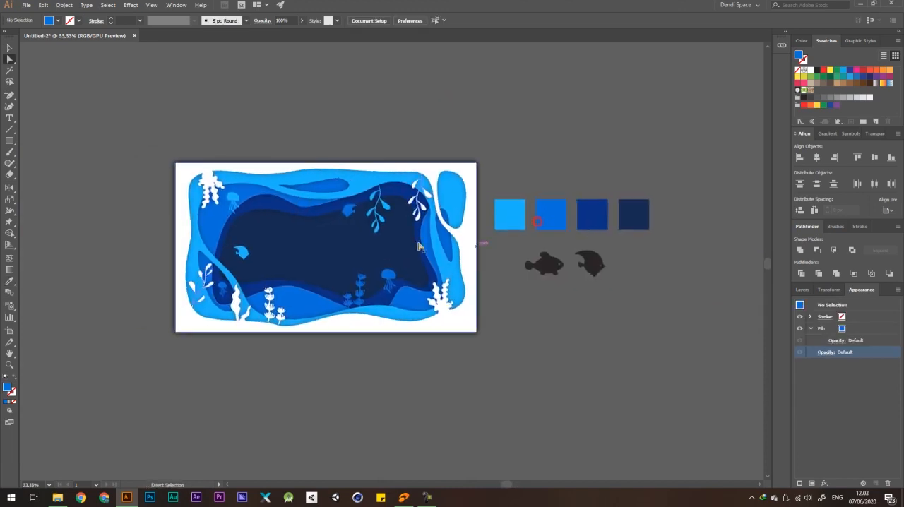
{"action": "left_click_drag", "start_coordinate": [530, 317], "coordinate": [546, 293]}
{"action": "key", "text": "v"}
{"action": "scroll", "coordinate": [505, 264], "scroll_direction": "up", "scroll_amount": 1}
{"action": "left_click_drag", "start_coordinate": [562, 243], "coordinate": [247, 233]}
{"action": "left_click_drag", "start_coordinate": [240, 229], "coordinate": [232, 238]}
{"action": "key", "text": "ctrl+shift+bracketright"}
{"action": "key", "text": "i"}
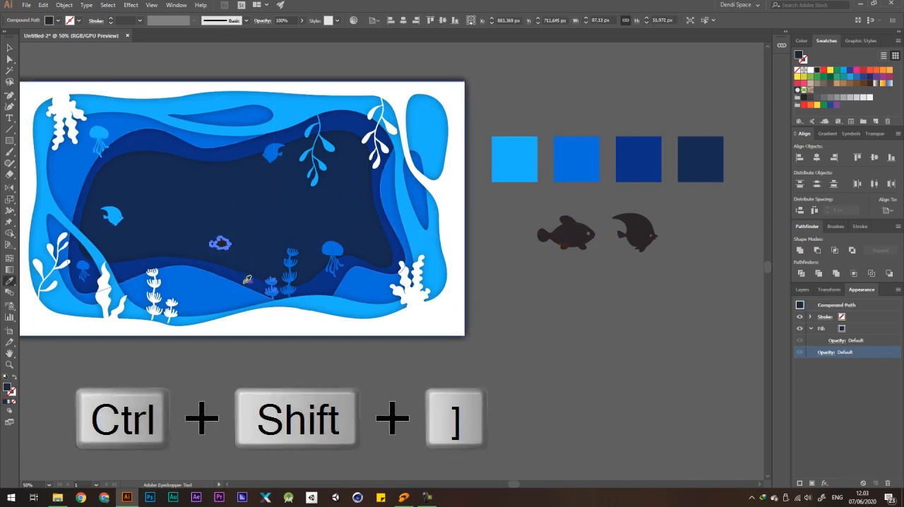
{"action": "left_click", "coordinate": [248, 277]}
{"action": "key", "text": "ctrl+z"}
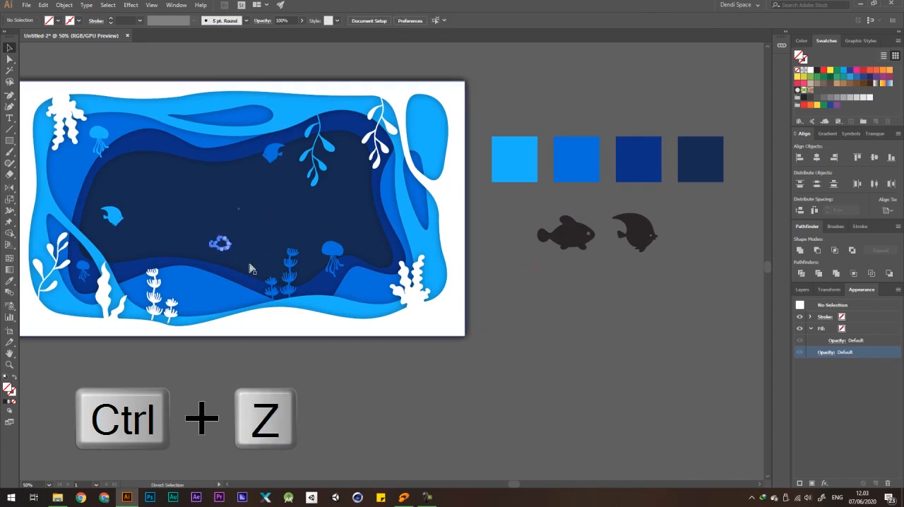
{"action": "key", "text": "v"}
{"action": "key", "text": "i"}
{"action": "left_click", "coordinate": [322, 285]}
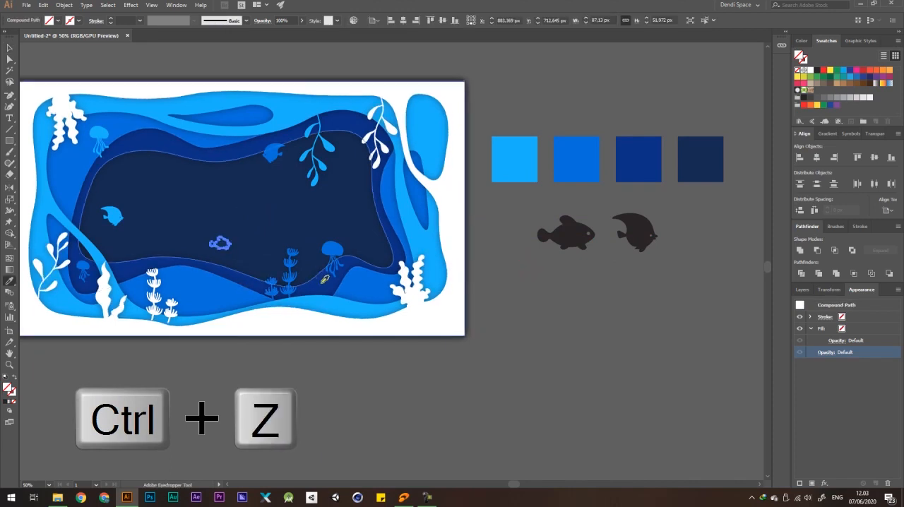
Fill the small lower fish with the frame's medium blue and move it slightly right and down toward the seabed plants.
{"action": "left_click_drag", "start_coordinate": [225, 243], "coordinate": [232, 245]}
{"action": "key", "text": "i"}
{"action": "left_click", "coordinate": [207, 283]}
{"action": "key", "text": "v"}
{"action": "left_click", "coordinate": [590, 279]}
{"action": "scroll", "coordinate": [508, 278], "scroll_direction": "down", "scroll_amount": 2}
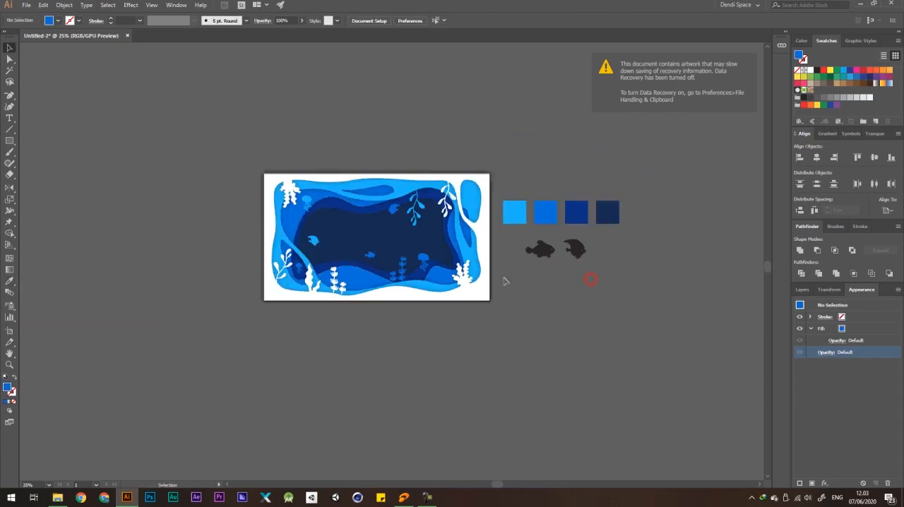
{"action": "scroll", "coordinate": [372, 258], "scroll_direction": "up", "scroll_amount": 3}
{"action": "scroll", "coordinate": [367, 251], "scroll_direction": "down", "scroll_amount": 3}
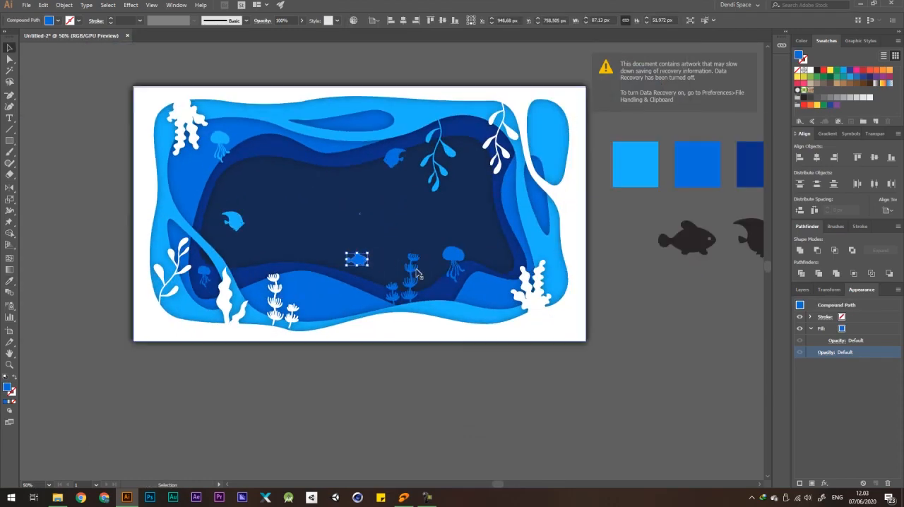
{"action": "scroll", "coordinate": [428, 210], "scroll_direction": "up", "scroll_amount": 2}
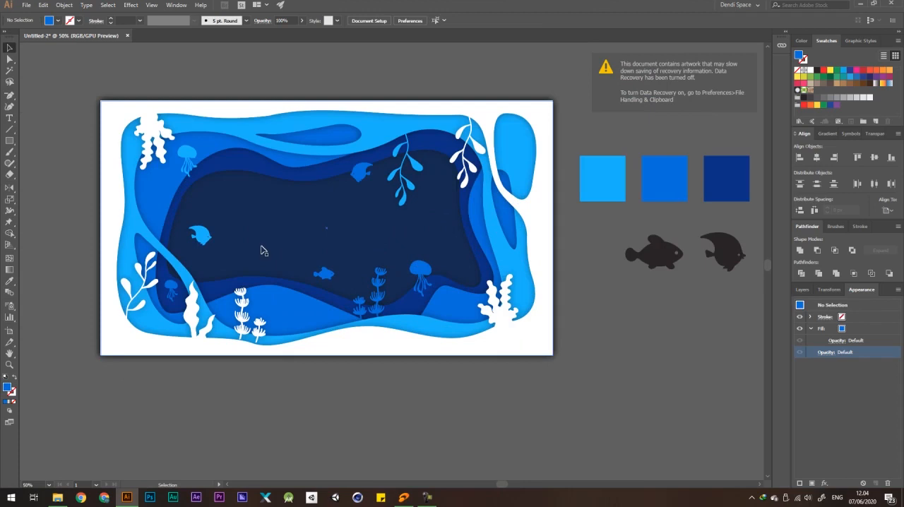
Enlarge the light-blue angelfish in the left of the opening to about 278 px wide.
{"action": "left_click_drag", "start_coordinate": [200, 235], "coordinate": [242, 229]}
{"action": "scroll", "coordinate": [339, 200], "scroll_direction": "down", "scroll_amount": 3}
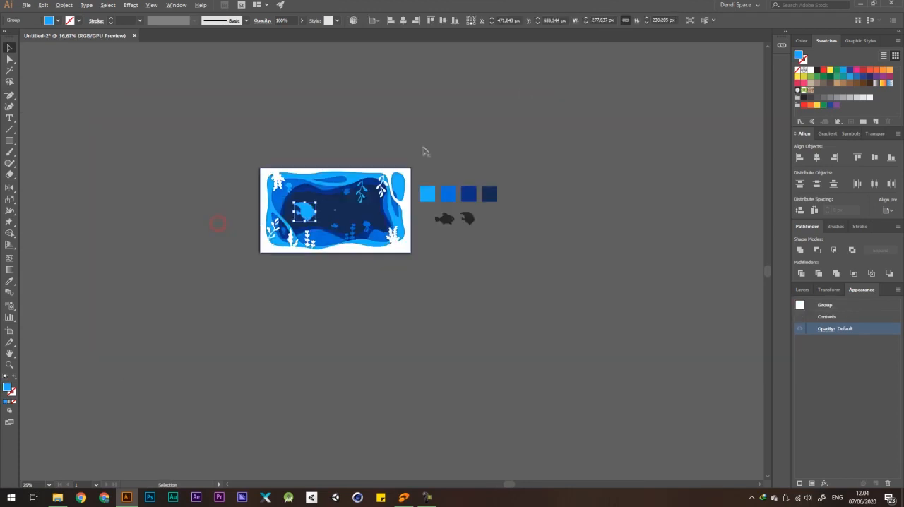
{"action": "left_click", "coordinate": [524, 91]}
{"action": "scroll", "coordinate": [277, 181], "scroll_direction": "up", "scroll_amount": 1}
{"action": "scroll", "coordinate": [279, 184], "scroll_direction": "up", "scroll_amount": 2}
{"action": "left_click", "coordinate": [370, 262]}
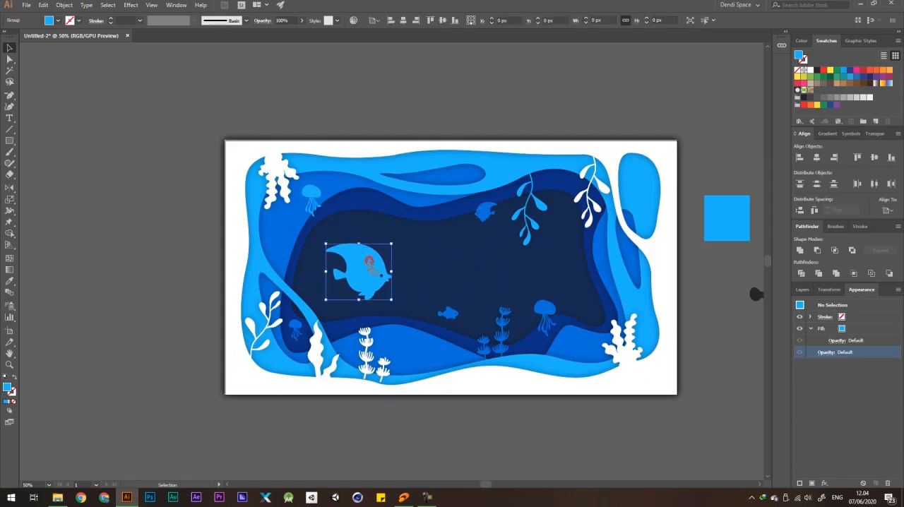
{"action": "scroll", "coordinate": [300, 214], "scroll_direction": "down", "scroll_amount": 2}
{"action": "left_click_drag", "start_coordinate": [495, 197], "coordinate": [594, 219]}
{"action": "left_click", "coordinate": [577, 288]}
Delete the four colour sample squares and the two leftover black fish beside the artboard.
{"action": "scroll", "coordinate": [305, 186], "scroll_direction": "up", "scroll_amount": 2}
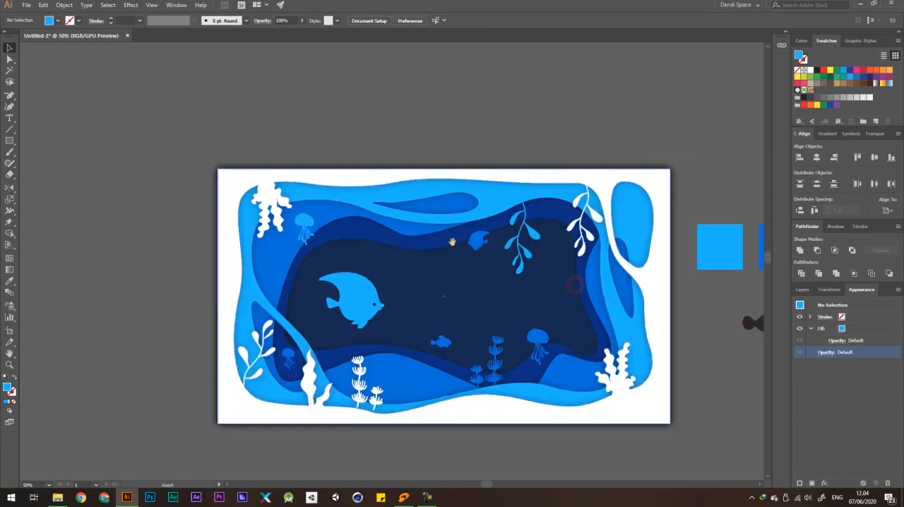
{"action": "left_click_drag", "start_coordinate": [452, 242], "coordinate": [209, 152]}
{"action": "scroll", "coordinate": [681, 193], "scroll_direction": "down", "scroll_amount": 3}
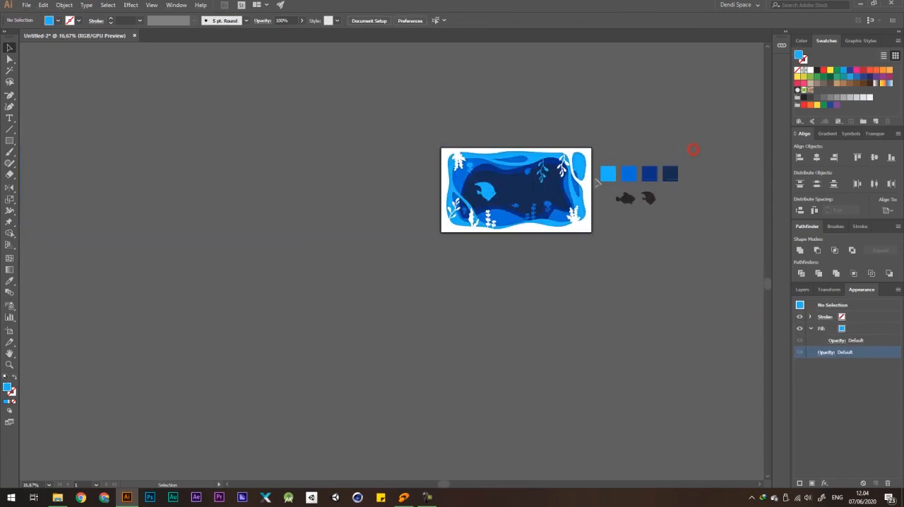
{"action": "key", "text": "Delete"}
{"action": "scroll", "coordinate": [646, 205], "scroll_direction": "up", "scroll_amount": 2}
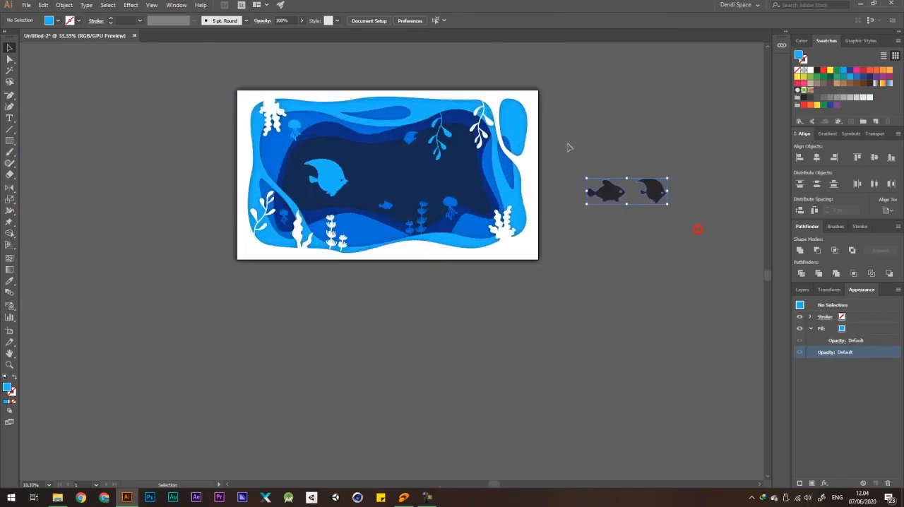
{"action": "key", "text": "Delete"}
Enlarge the light-blue angelfish further to about 336 px wide and position it in the left half of the navy opening.
{"action": "scroll", "coordinate": [363, 173], "scroll_direction": "up", "scroll_amount": 2}
{"action": "left_click_drag", "start_coordinate": [300, 182], "coordinate": [328, 147]}
{"action": "left_click_drag", "start_coordinate": [285, 183], "coordinate": [334, 175]}
{"action": "scroll", "coordinate": [326, 171], "scroll_direction": "down", "scroll_amount": 2}
{"action": "scroll", "coordinate": [403, 155], "scroll_direction": "up", "scroll_amount": 2}
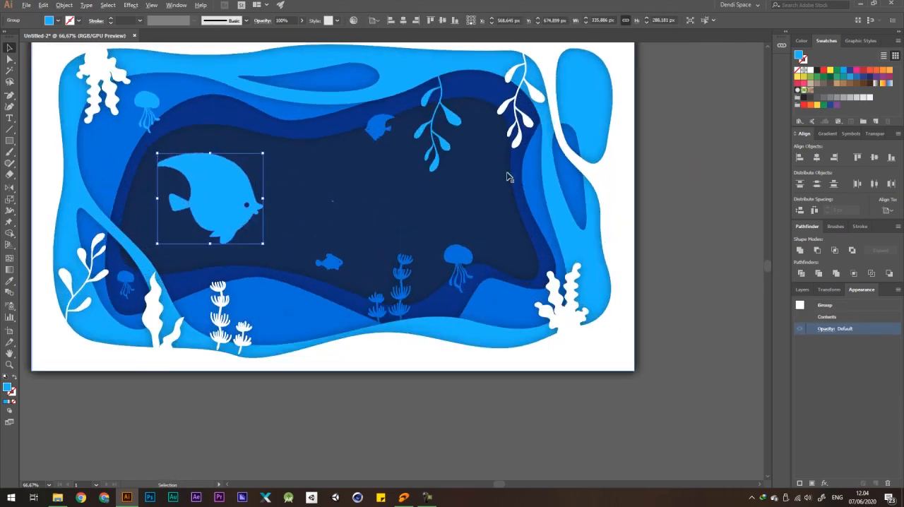
{"action": "left_click_drag", "start_coordinate": [661, 185], "coordinate": [712, 203]}
Add the text "WORLD OCEAN DAY" in the navy opening beside the large angelfish.
{"action": "key", "text": "t"}
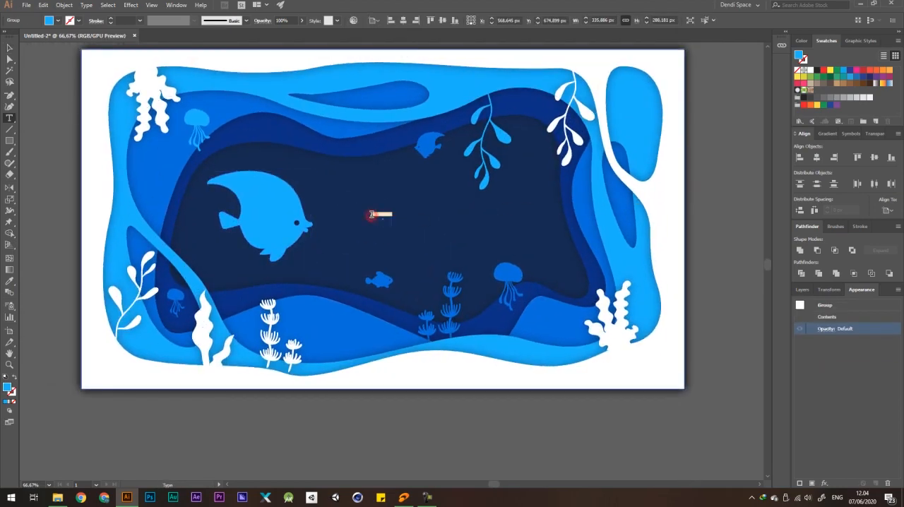
{"action": "left_click", "coordinate": [371, 214]}
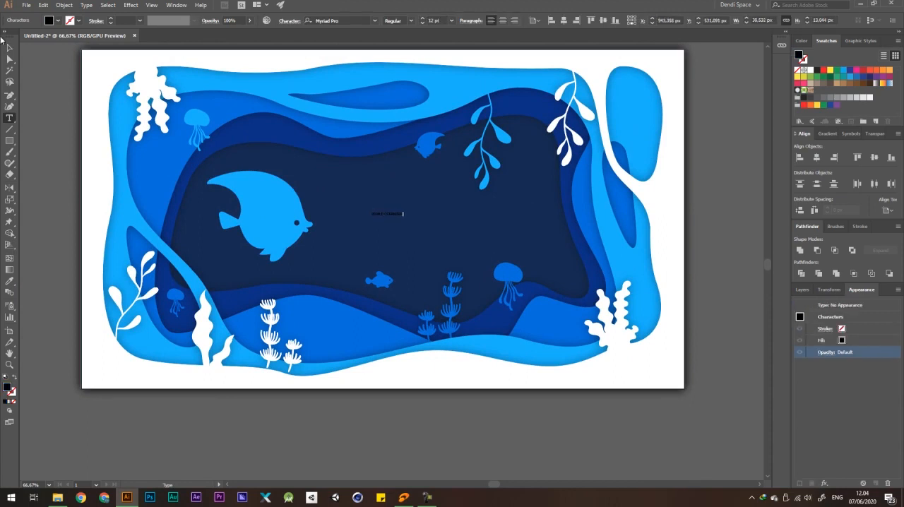
{"action": "left_click", "coordinate": [8, 47]}
Set the title text's font to Montserrat Bold and its fill to white.
{"action": "left_click", "coordinate": [411, 20]}
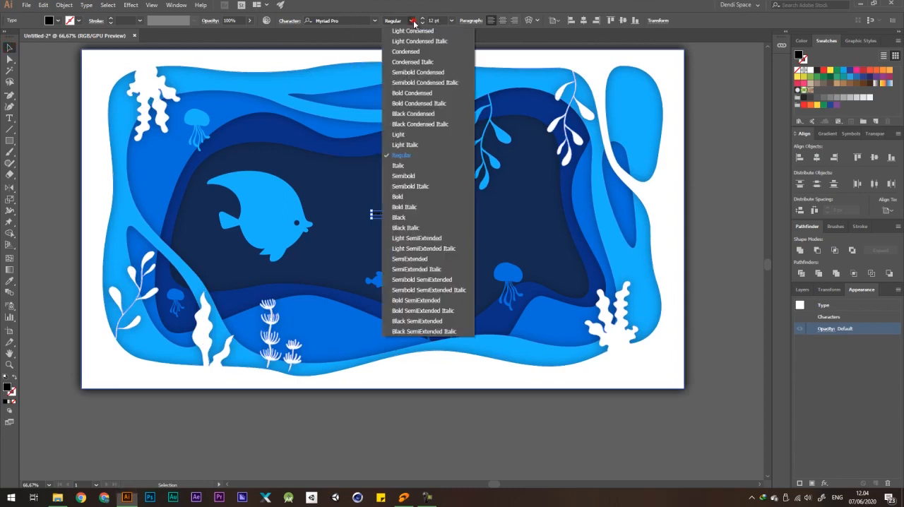
{"action": "left_click", "coordinate": [411, 20]}
{"action": "left_click", "coordinate": [358, 20]}
{"action": "type", "text": "mon"}
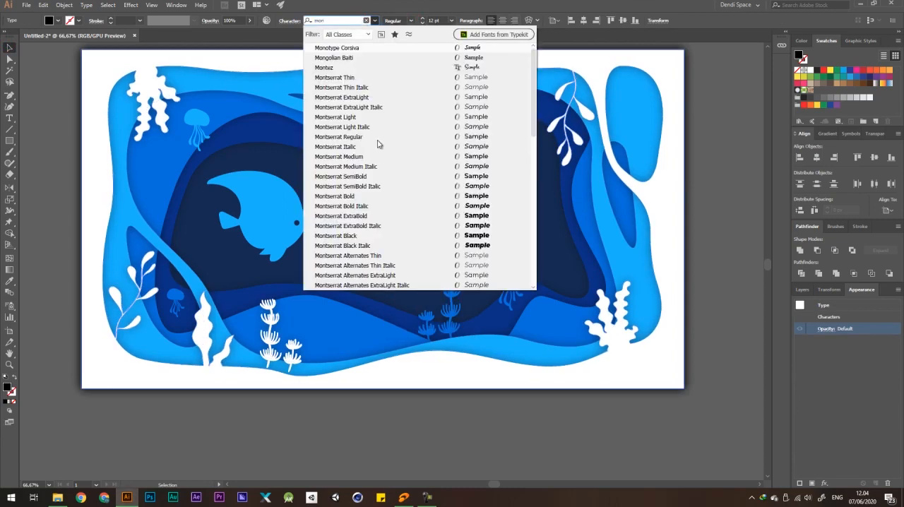
{"action": "left_click", "coordinate": [344, 197]}
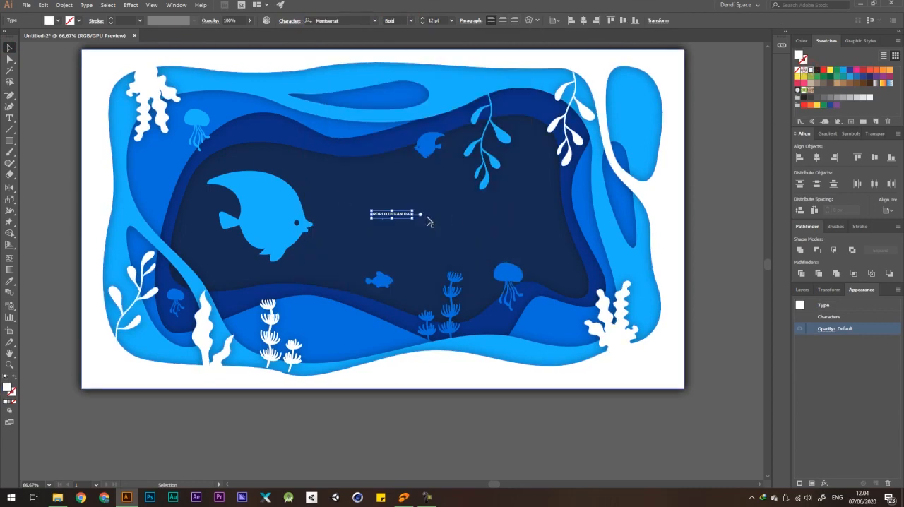
Enlarge the "WORLD OCEAN DAY" title to about 48.76 pt and set its font weight to ExtraBold.
{"action": "left_click_drag", "start_coordinate": [415, 211], "coordinate": [543, 184]}
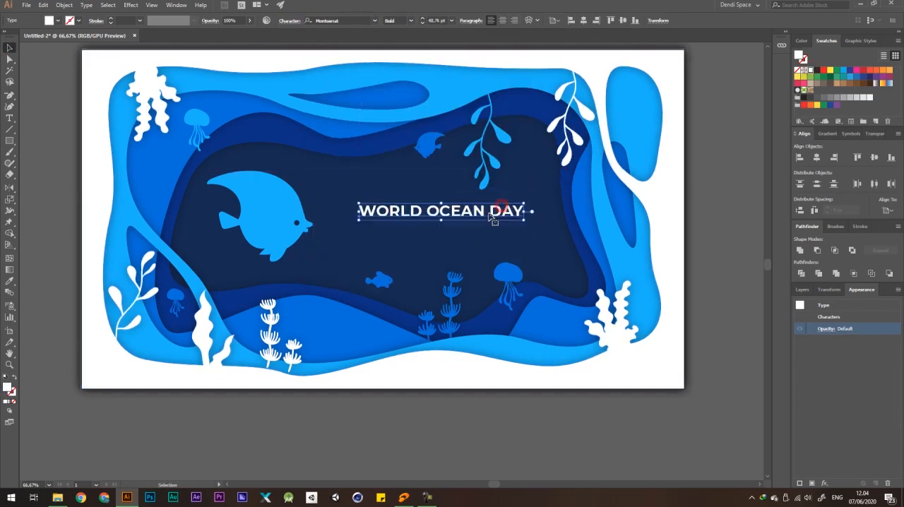
{"action": "key", "text": "ctrl+minus"}
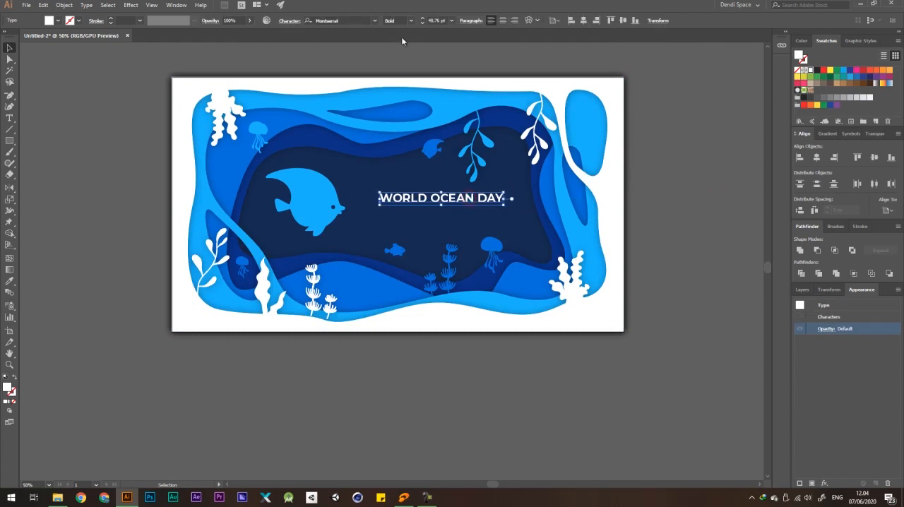
{"action": "left_click", "coordinate": [411, 21]}
{"action": "left_click", "coordinate": [404, 165]}
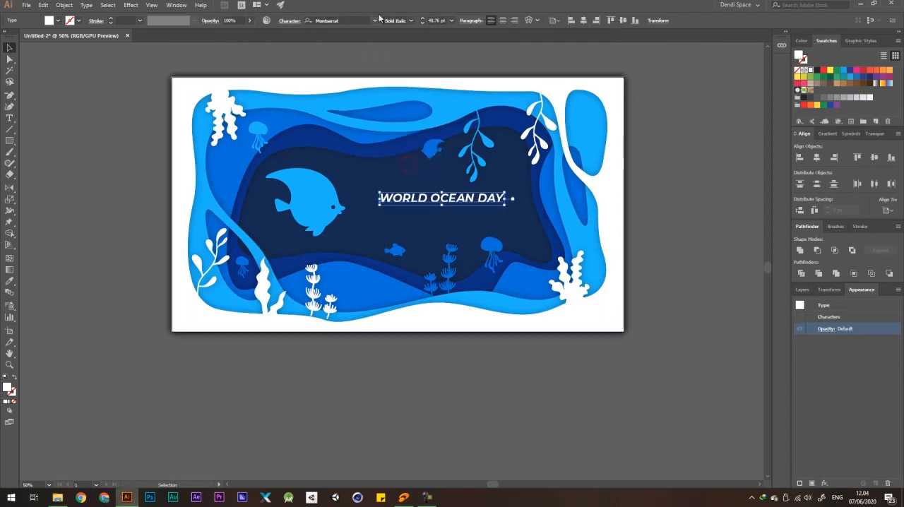
{"action": "left_click", "coordinate": [413, 22]}
{"action": "left_click", "coordinate": [402, 173]}
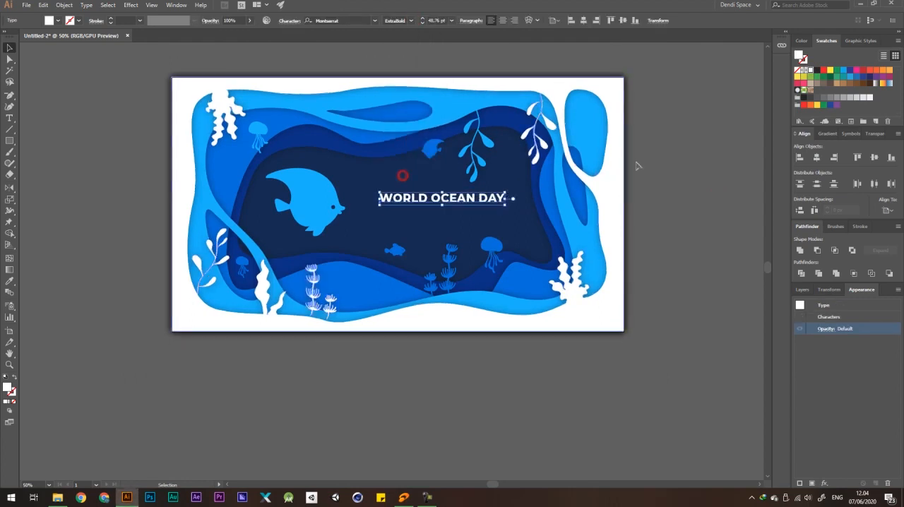
{"action": "left_click", "coordinate": [653, 152]}
{"action": "scroll", "coordinate": [499, 204], "scroll_direction": "down", "scroll_amount": 4}
{"action": "scroll", "coordinate": [499, 204], "scroll_direction": "up", "scroll_amount": 4}
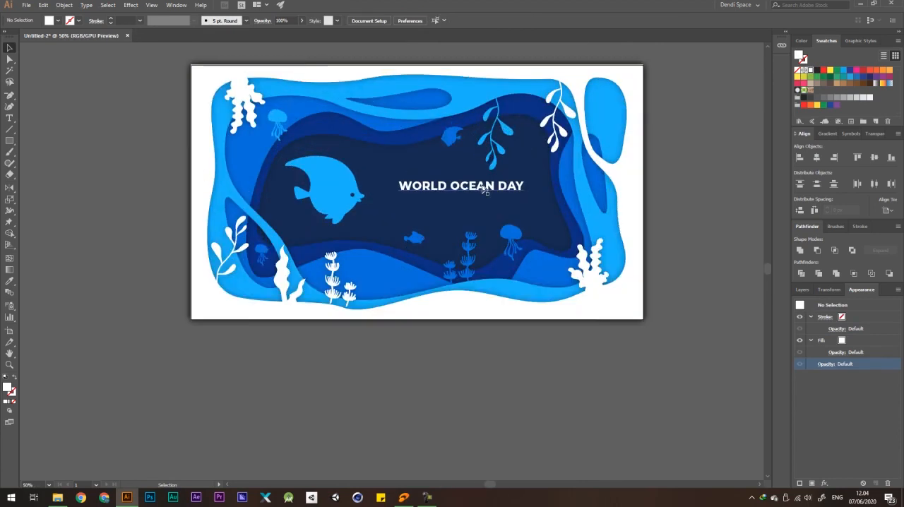
Add a placeholder paragraph in Montserrat Regular in a text frame beneath the title and fill it with white.
{"action": "scroll", "coordinate": [508, 197], "scroll_direction": "up", "scroll_amount": 1}
{"action": "left_click_drag", "start_coordinate": [9, 118], "coordinate": [39, 120]}
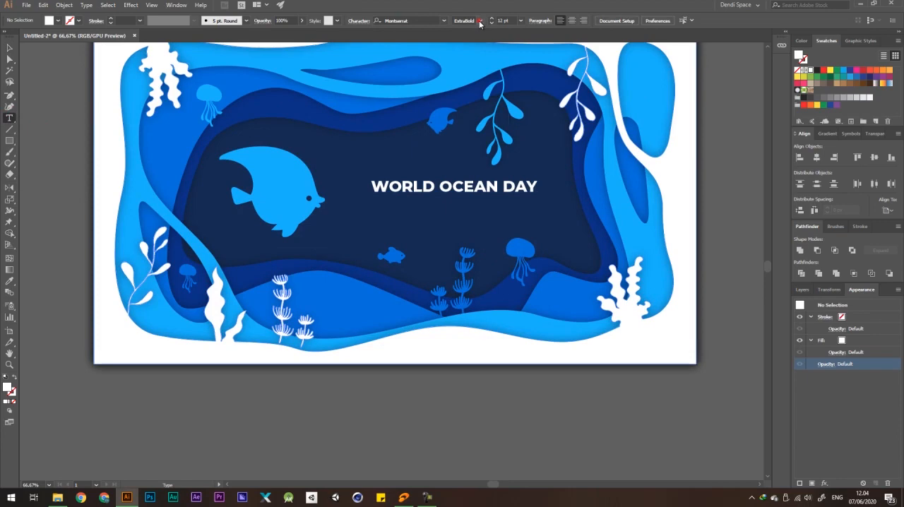
{"action": "left_click", "coordinate": [479, 21]}
{"action": "left_click", "coordinate": [471, 93]}
{"action": "scroll", "coordinate": [452, 232], "scroll_direction": "up", "scroll_amount": 1}
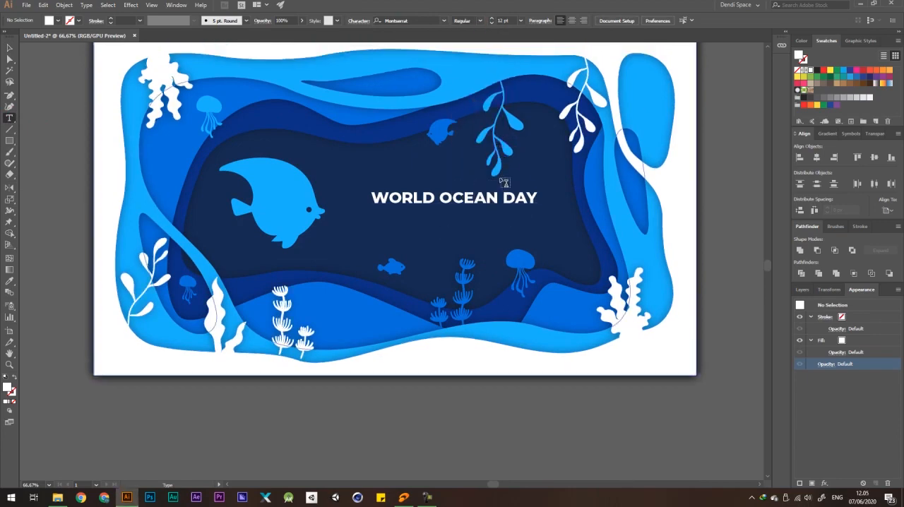
{"action": "left_click_drag", "start_coordinate": [358, 216], "coordinate": [545, 237]}
{"action": "left_click", "coordinate": [10, 47]}
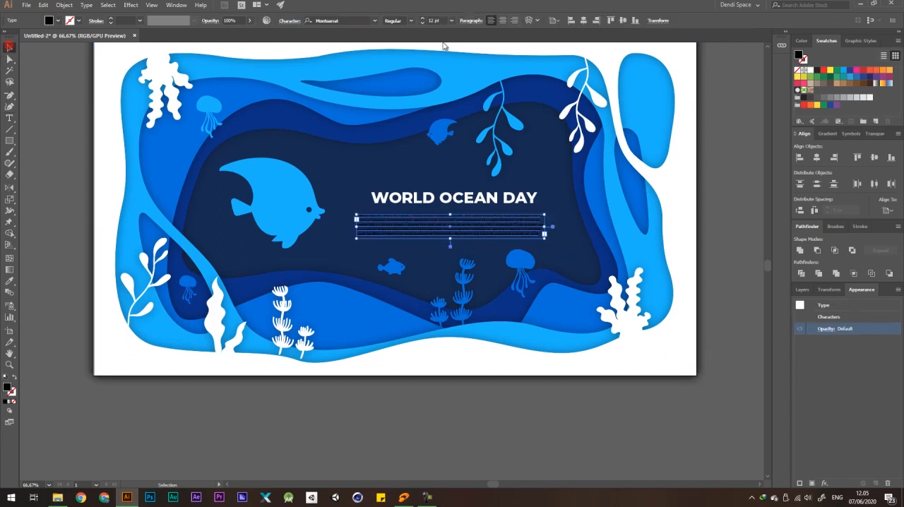
{"action": "left_click", "coordinate": [809, 69]}
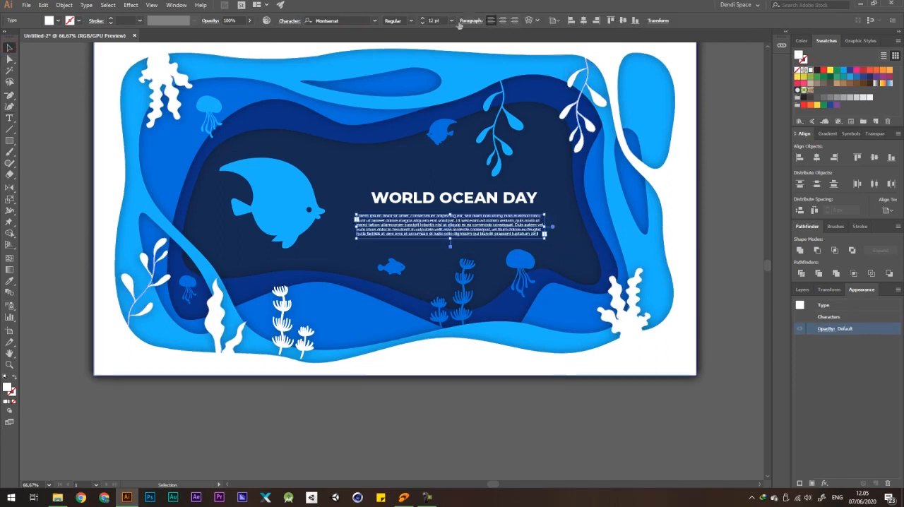
Increase the placeholder paragraph's font size to 18 pt.
{"action": "scroll", "coordinate": [443, 20], "scroll_direction": "up", "scroll_amount": 5}
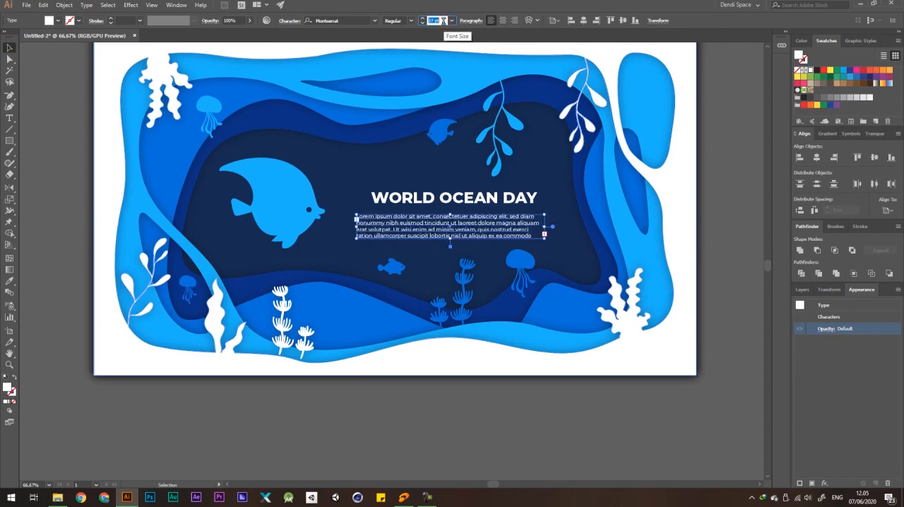
{"action": "scroll", "coordinate": [443, 21], "scroll_direction": "up", "scroll_amount": 1}
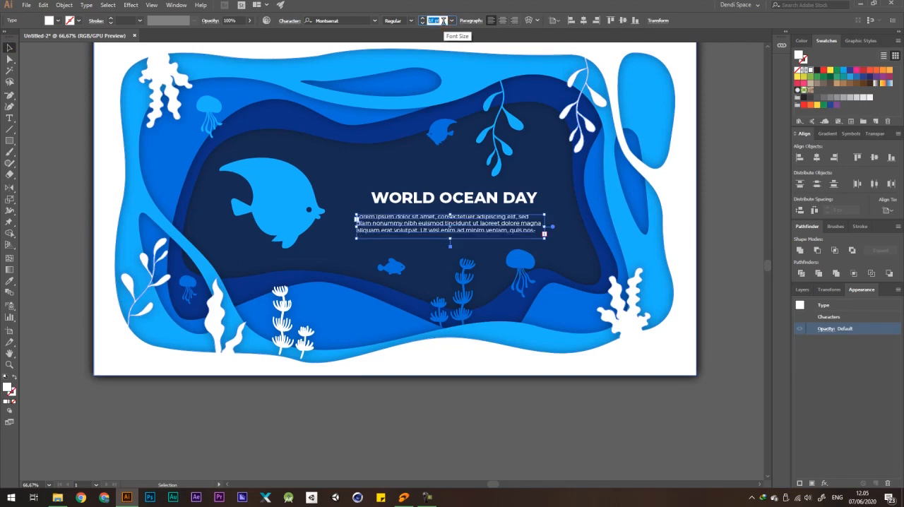
{"action": "left_click", "coordinate": [734, 183]}
Delete the rest of the placeholder paragraph after "tincidunt ut laoreet" and end it with a period.
{"action": "scroll", "coordinate": [487, 226], "scroll_direction": "up", "scroll_amount": 3}
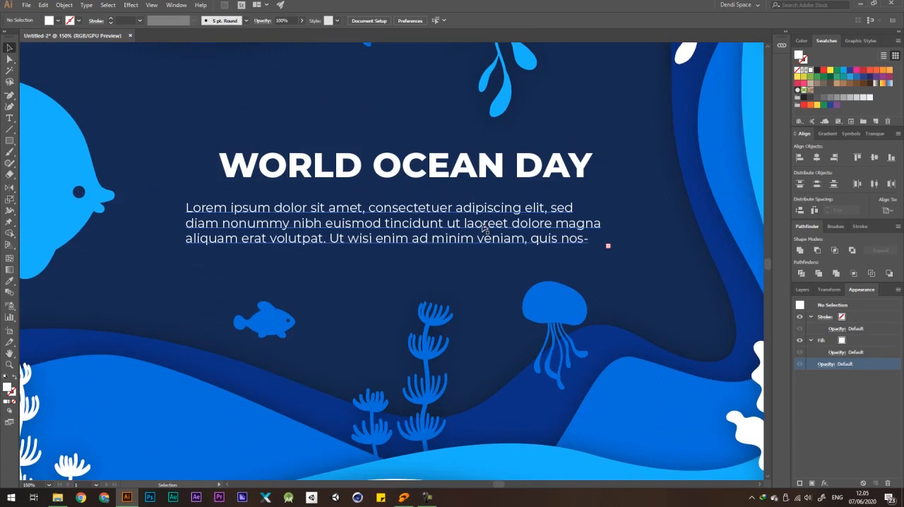
{"action": "key", "text": "t"}
{"action": "left_click_drag", "start_coordinate": [509, 224], "coordinate": [637, 305]}
{"action": "key", "text": "BackSpace"}
{"action": "left_click_drag", "start_coordinate": [511, 223], "coordinate": [606, 241]}
{"action": "key", "text": "BackSpace"}
{"action": "left_click_drag", "start_coordinate": [517, 225], "coordinate": [672, 269]}
{"action": "key", "text": "BackSpace"}
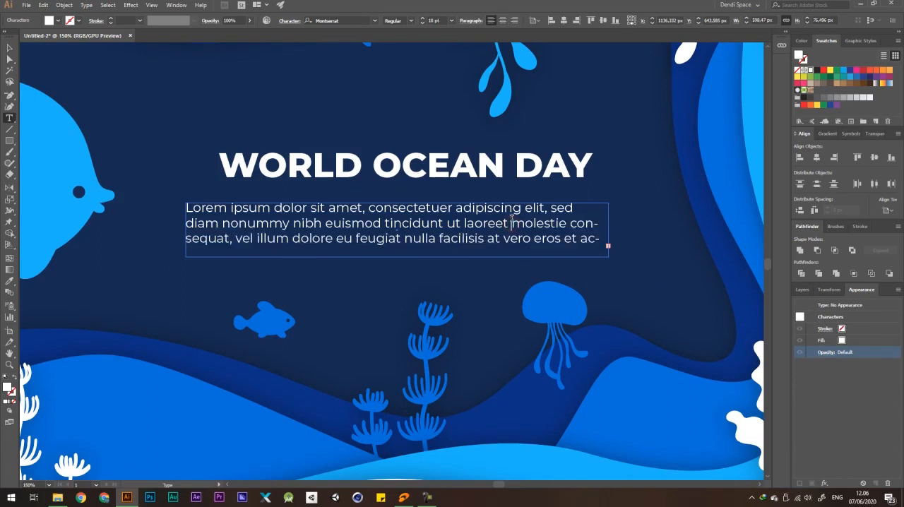
{"action": "left_click_drag", "start_coordinate": [511, 223], "coordinate": [710, 268]}
{"action": "key", "text": "BackSpace"}
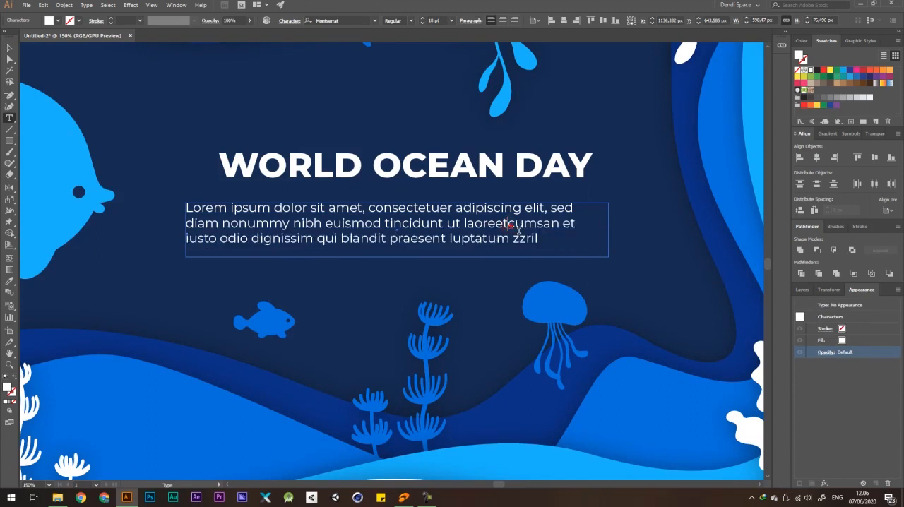
{"action": "left_click_drag", "start_coordinate": [510, 224], "coordinate": [583, 265]}
{"action": "key", "text": "BackSpace"}
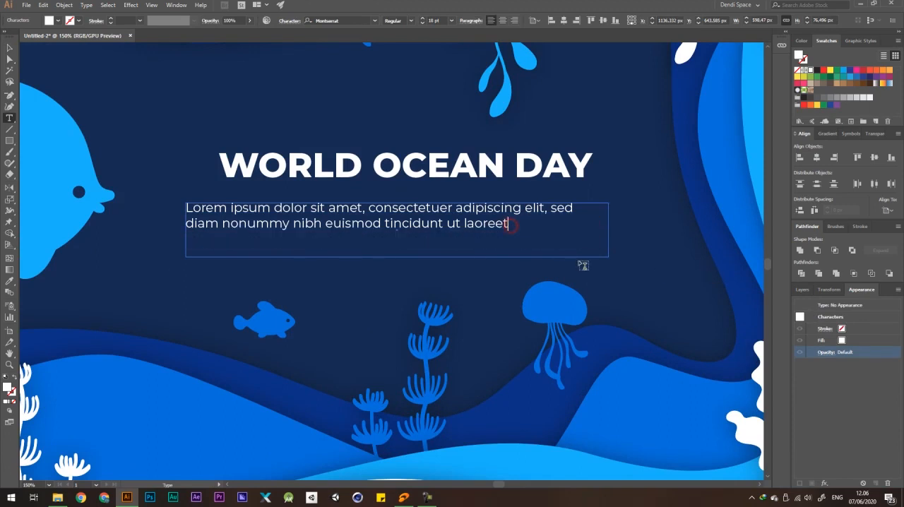
Narrow the paragraph's text frame, centre its text and position it beneath the title.
{"action": "left_click", "coordinate": [9, 48]}
{"action": "left_click_drag", "start_coordinate": [612, 230], "coordinate": [540, 229]}
{"action": "left_click", "coordinate": [503, 20]}
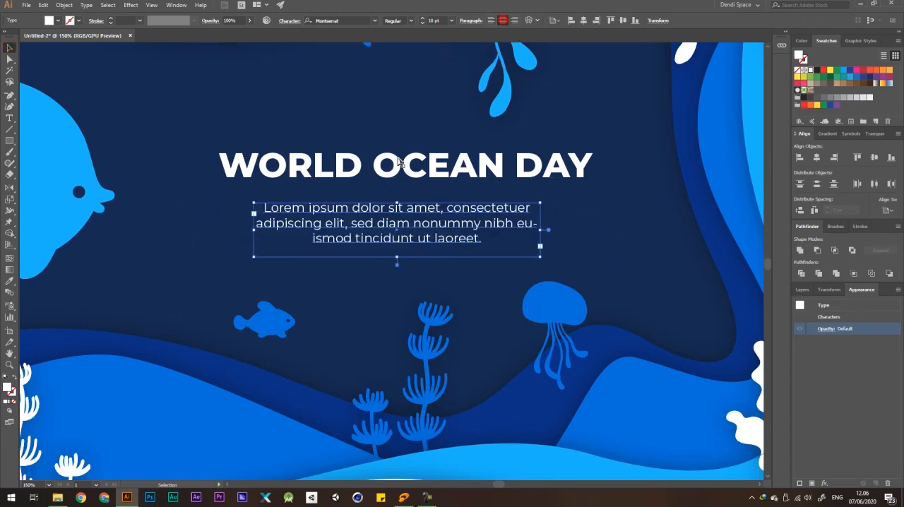
{"action": "scroll", "coordinate": [363, 194], "scroll_direction": "down", "scroll_amount": 3}
{"action": "left_click", "coordinate": [649, 198]}
{"action": "scroll", "coordinate": [369, 196], "scroll_direction": "up", "scroll_amount": 1}
{"action": "left_click_drag", "start_coordinate": [393, 205], "coordinate": [397, 208]}
{"action": "scroll", "coordinate": [397, 209], "scroll_direction": "down", "scroll_amount": 2}
{"action": "left_click", "coordinate": [607, 207]}
{"action": "scroll", "coordinate": [389, 199], "scroll_direction": "up", "scroll_amount": 2}
Change the title's font to Bebas and enlarge it to about 510 px wide.
{"action": "left_click", "coordinate": [412, 191]}
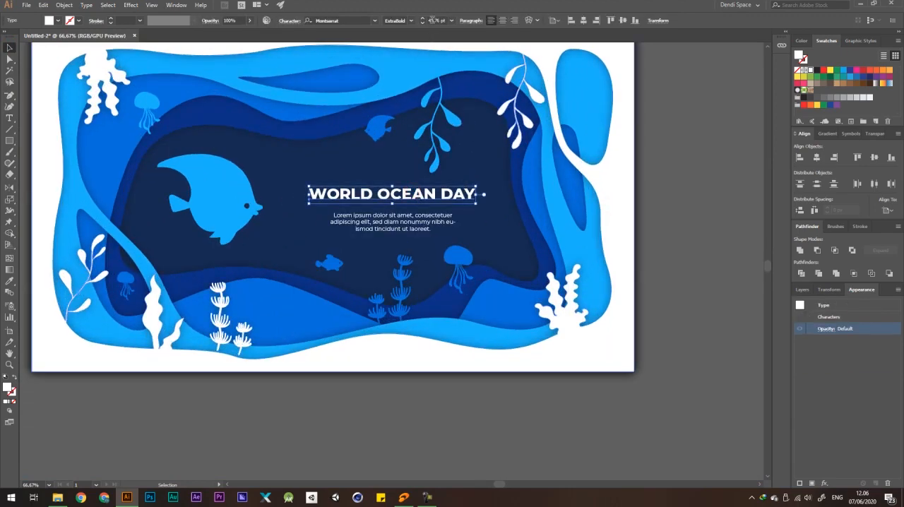
{"action": "type", "text": "beb"}
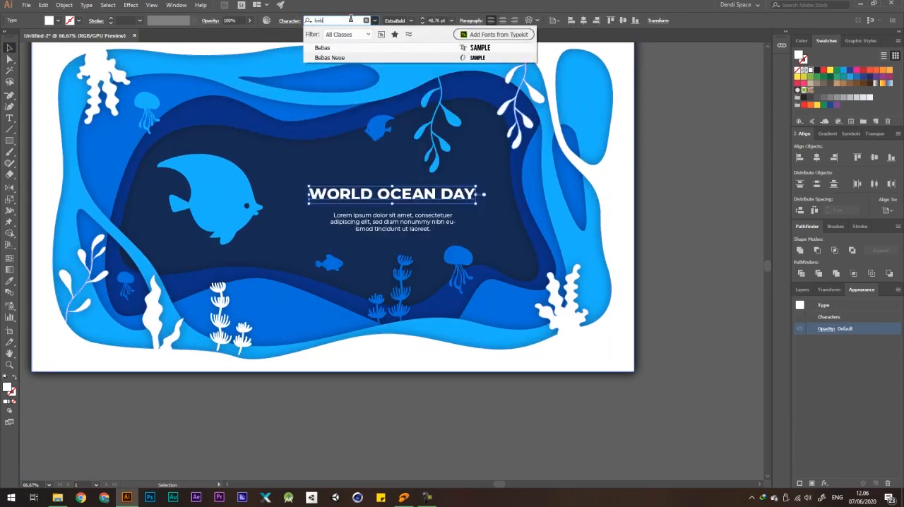
{"action": "left_click", "coordinate": [325, 47]}
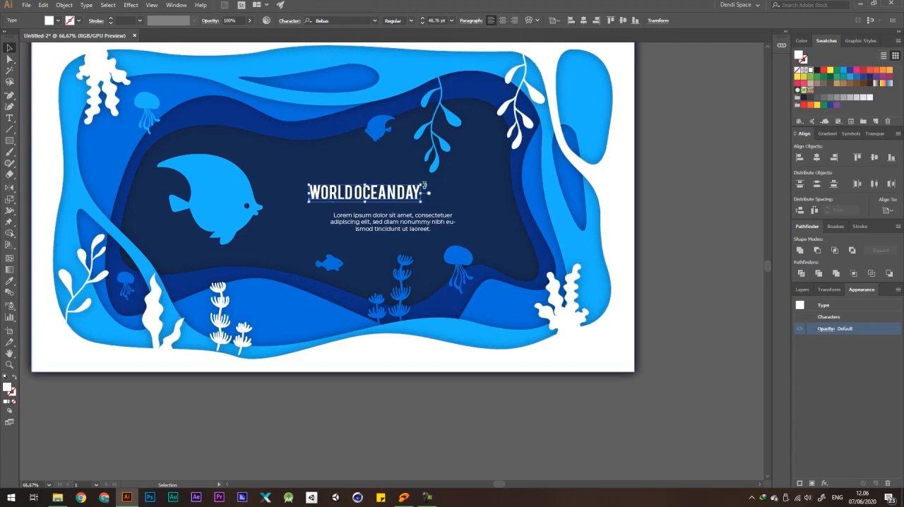
{"action": "left_click_drag", "start_coordinate": [421, 185], "coordinate": [471, 170]}
{"action": "scroll", "coordinate": [471, 170], "scroll_direction": "down", "scroll_amount": 1}
{"action": "left_click", "coordinate": [668, 173]}
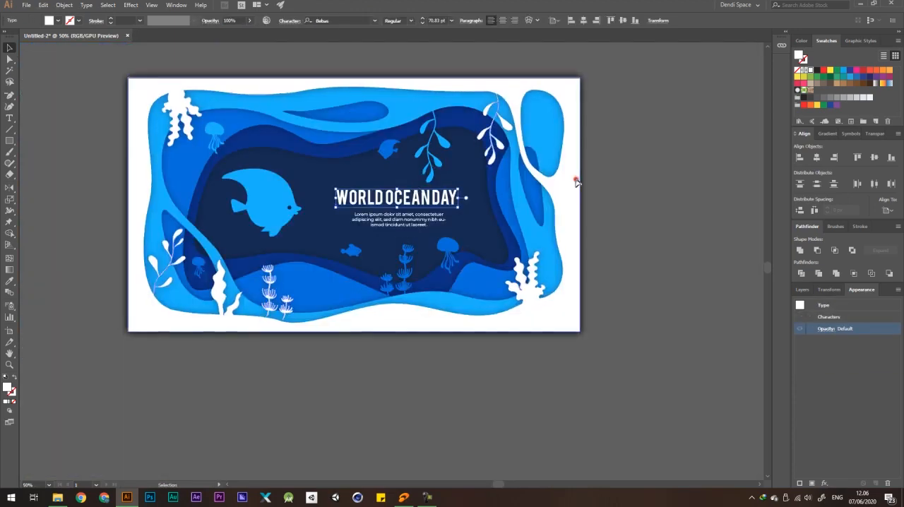
Move the large angelfish slightly closer to the title and align the title and paragraph on a common vertical centre line.
{"action": "left_click", "coordinate": [575, 180]}
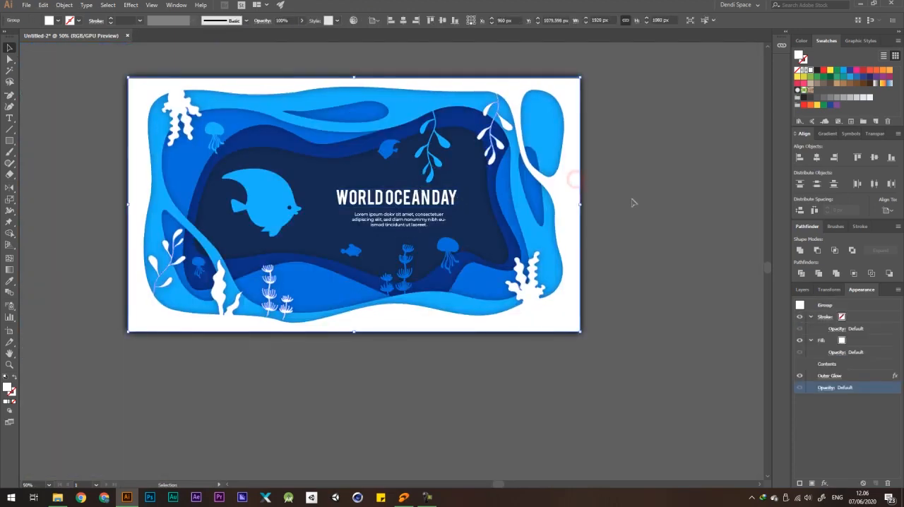
{"action": "left_click", "coordinate": [428, 191]}
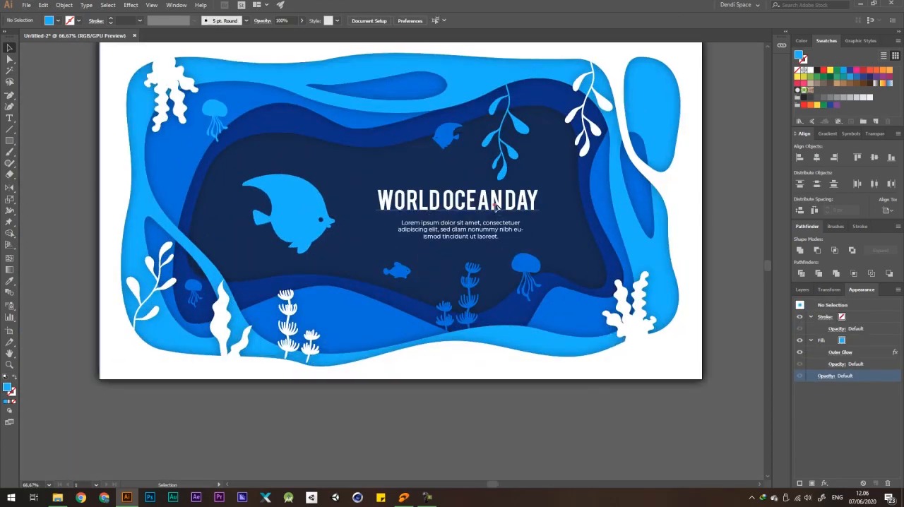
{"action": "left_click", "coordinate": [502, 203]}
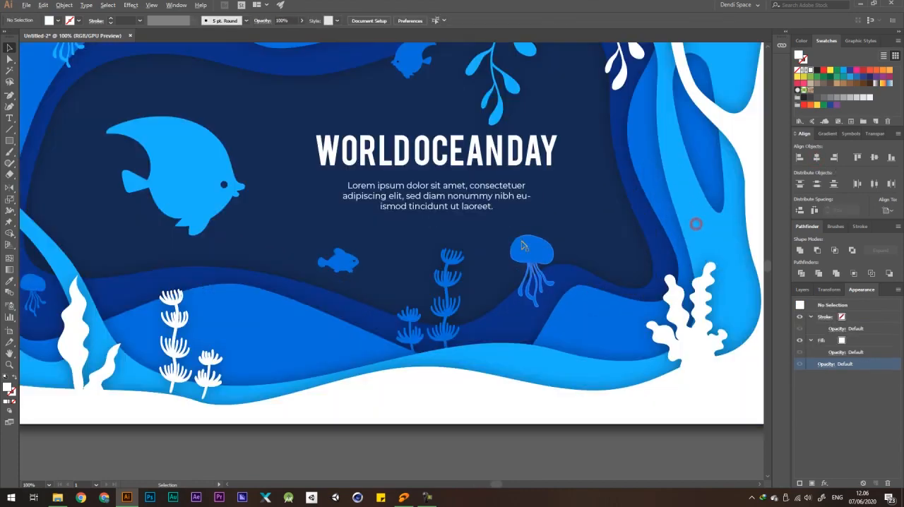
{"action": "left_click", "coordinate": [481, 198]}
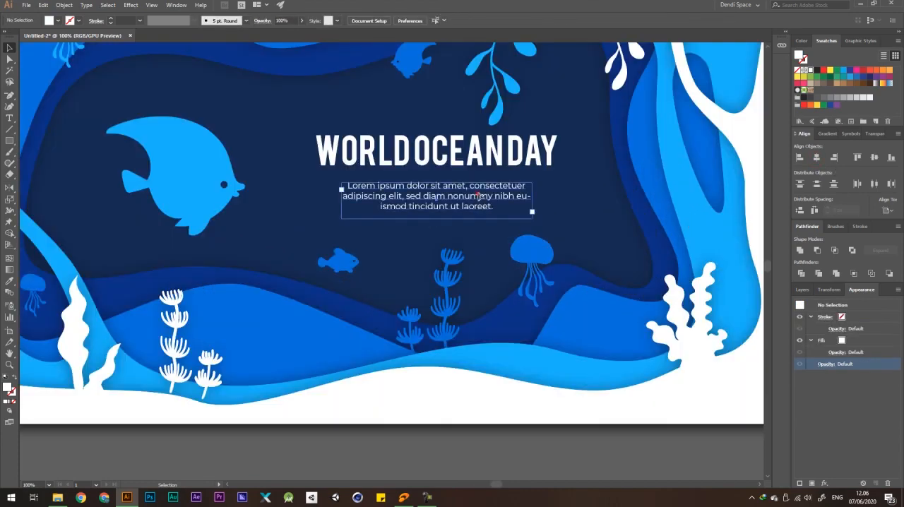
{"action": "scroll", "coordinate": [482, 197], "scroll_direction": "down", "scroll_amount": 2}
{"action": "left_click", "coordinate": [707, 202]}
Move the title and paragraph together slightly towards the large angelfish.
{"action": "left_click", "coordinate": [442, 198]}
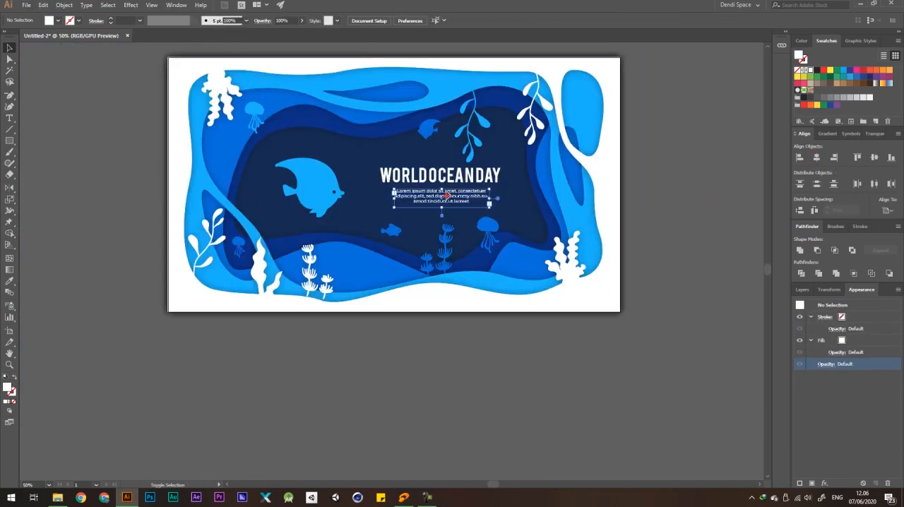
{"action": "left_click", "coordinate": [448, 177]}
{"action": "scroll", "coordinate": [447, 178], "scroll_direction": "up", "scroll_amount": 1}
{"action": "left_click_drag", "start_coordinate": [443, 182], "coordinate": [439, 181]}
{"action": "scroll", "coordinate": [439, 180], "scroll_direction": "down", "scroll_amount": 1}
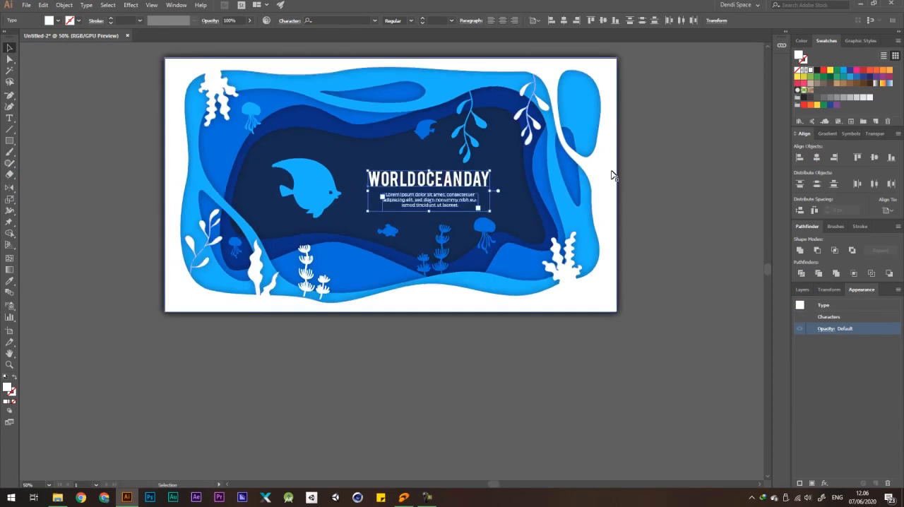
{"action": "scroll", "coordinate": [466, 182], "scroll_direction": "up", "scroll_amount": 1}
{"action": "scroll", "coordinate": [469, 177], "scroll_direction": "down", "scroll_amount": 1}
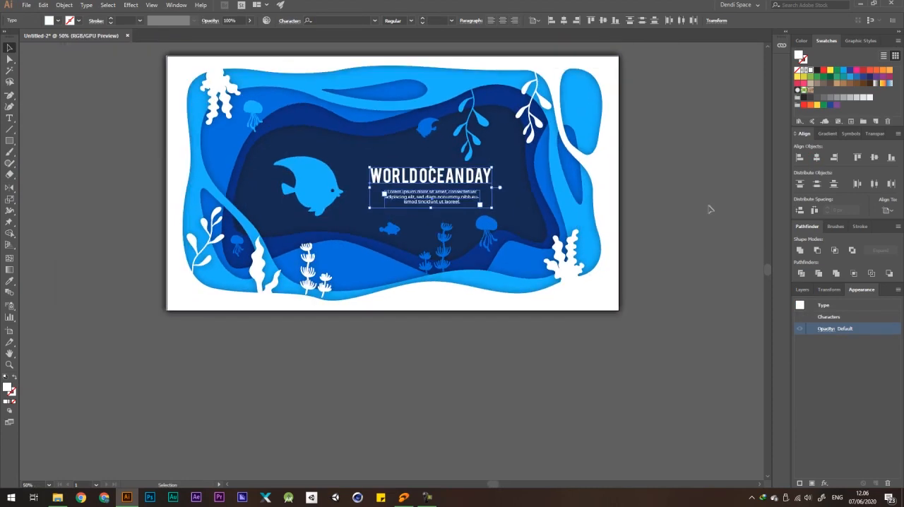
{"action": "left_click", "coordinate": [708, 203]}
Create a 1920 × 1080 px white rectangle and centre it horizontally and vertically on the artboard.
{"action": "scroll", "coordinate": [708, 203], "scroll_direction": "up", "scroll_amount": 3}
{"action": "scroll", "coordinate": [591, 208], "scroll_direction": "down", "scroll_amount": 4}
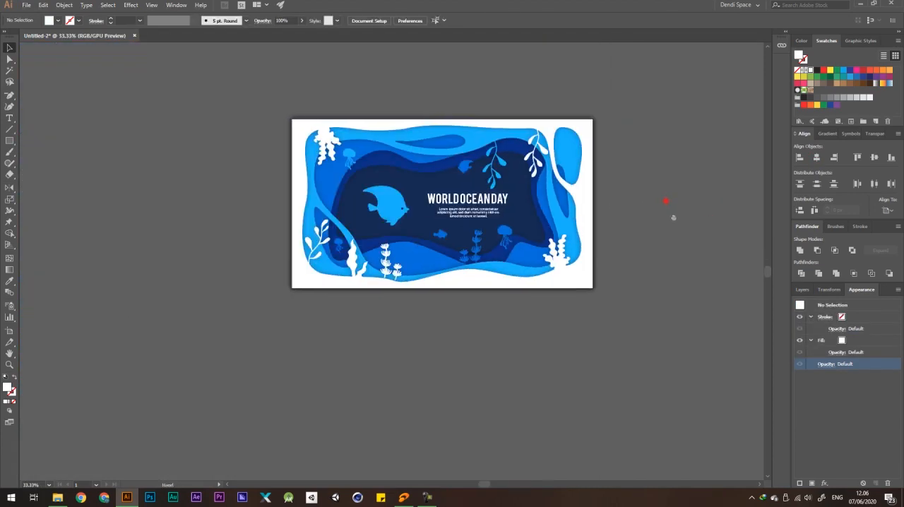
{"action": "scroll", "coordinate": [585, 226], "scroll_direction": "up", "scroll_amount": 1}
{"action": "left_click_drag", "start_coordinate": [8, 142], "coordinate": [62, 139]}
{"action": "left_click", "coordinate": [256, 178]}
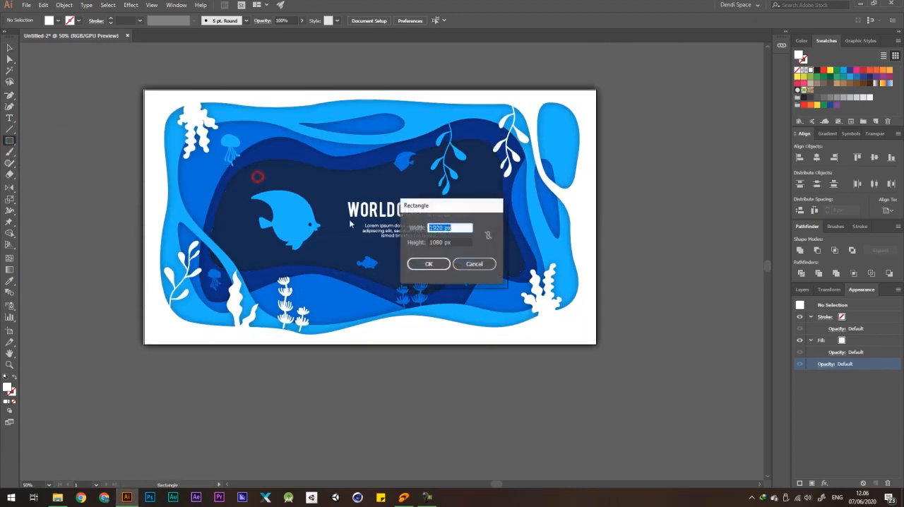
{"action": "left_click", "coordinate": [436, 262]}
{"action": "left_click", "coordinate": [815, 158]}
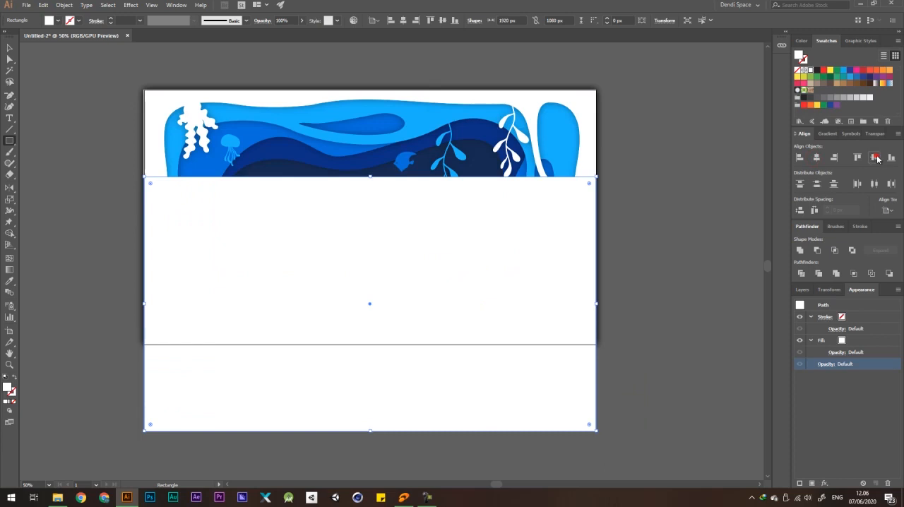
{"action": "left_click", "coordinate": [875, 158]}
Make a clipping mask from all the artwork with the artboard-sized rectangle on top.
{"action": "key", "text": "ctrl+minus"}
{"action": "key", "text": "ctrl+a"}
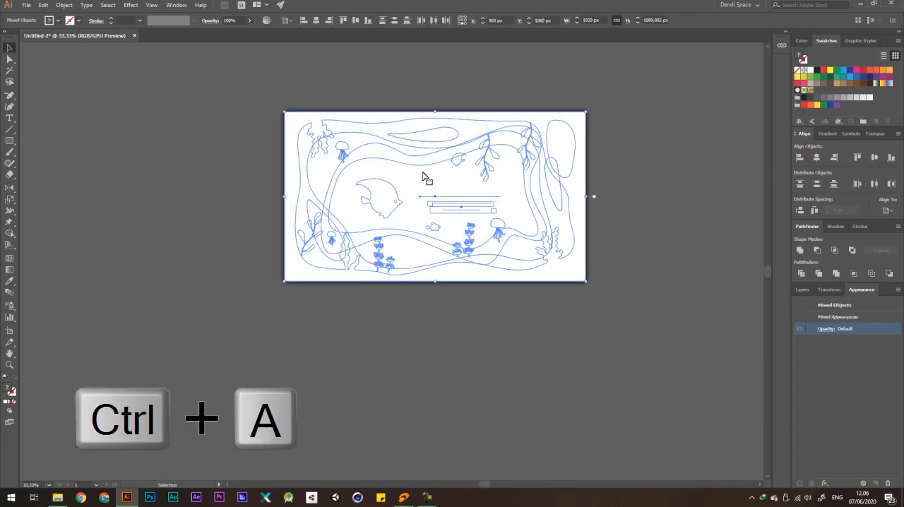
{"action": "right_click", "coordinate": [422, 176]}
{"action": "left_click", "coordinate": [468, 240]}
{"action": "left_click", "coordinate": [633, 186]}
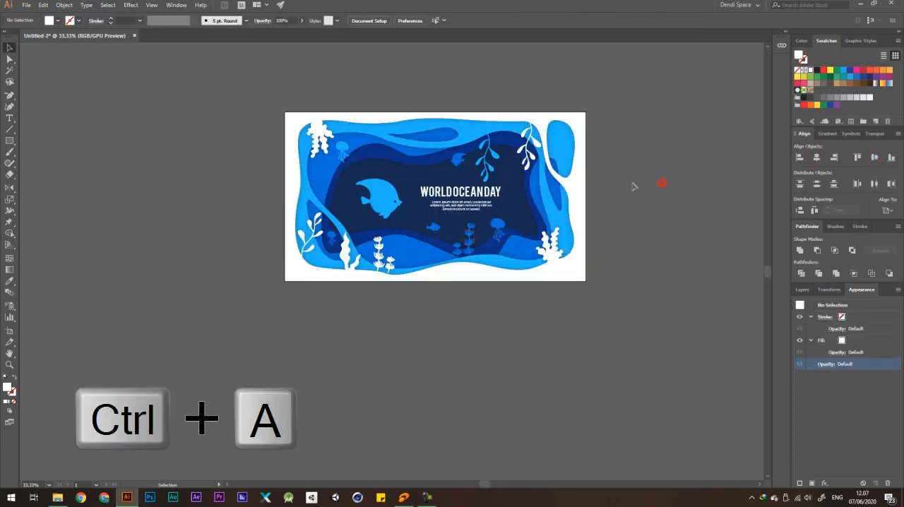
Enter isolation inside the clipped artwork down to the group holding the two white coral sprigs on the lower wave.
{"action": "scroll", "coordinate": [315, 148], "scroll_direction": "down", "scroll_amount": 4}
{"action": "scroll", "coordinate": [316, 149], "scroll_direction": "up", "scroll_amount": 5}
{"action": "left_click_drag", "start_coordinate": [530, 217], "coordinate": [453, 224]}
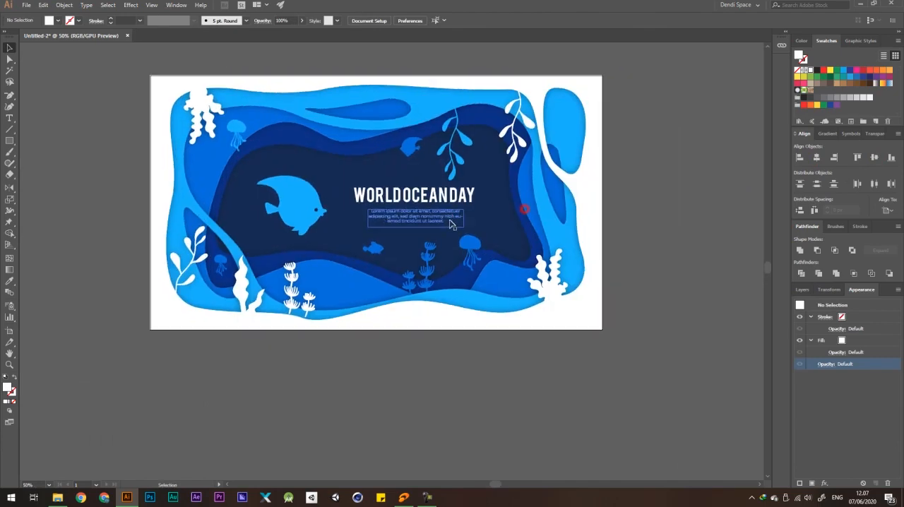
{"action": "scroll", "coordinate": [293, 330], "scroll_direction": "up", "scroll_amount": 2}
{"action": "left_click_drag", "start_coordinate": [304, 324], "coordinate": [326, 325]}
{"action": "scroll", "coordinate": [326, 326], "scroll_direction": "up", "scroll_amount": 3}
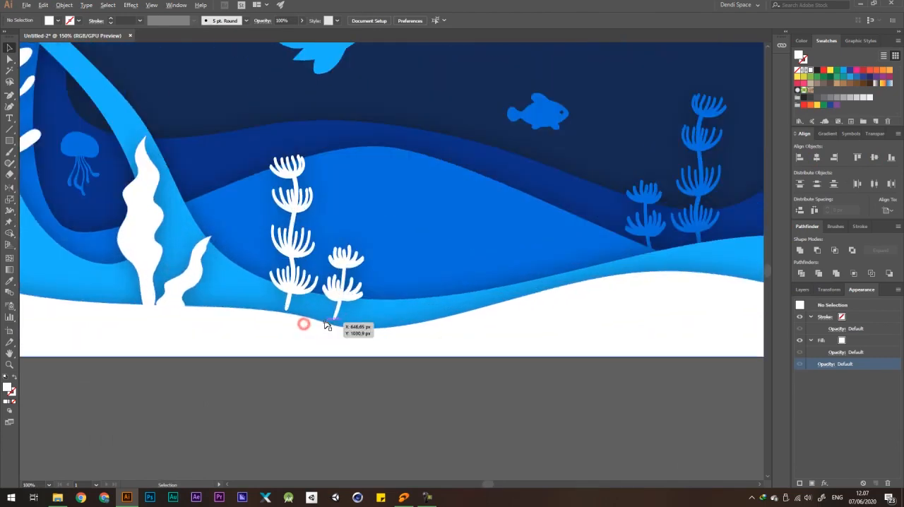
{"action": "left_click", "coordinate": [371, 223]}
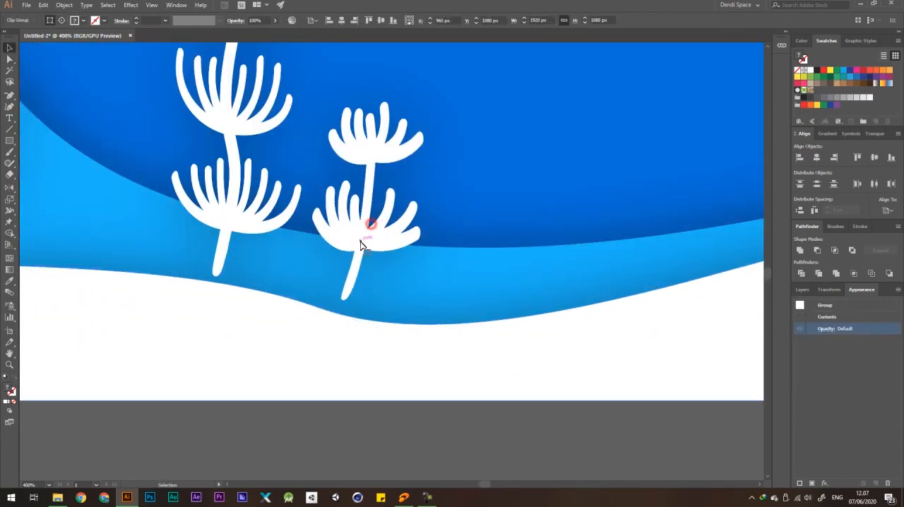
{"action": "double_click", "coordinate": [360, 244]}
{"action": "double_click", "coordinate": [365, 233]}
Try moving the small white coral sprig about 25 px away from the tall one and slightly upward, and undo the move.
{"action": "left_click_drag", "start_coordinate": [362, 238], "coordinate": [410, 218]}
{"action": "key", "text": "ctrl+z"}
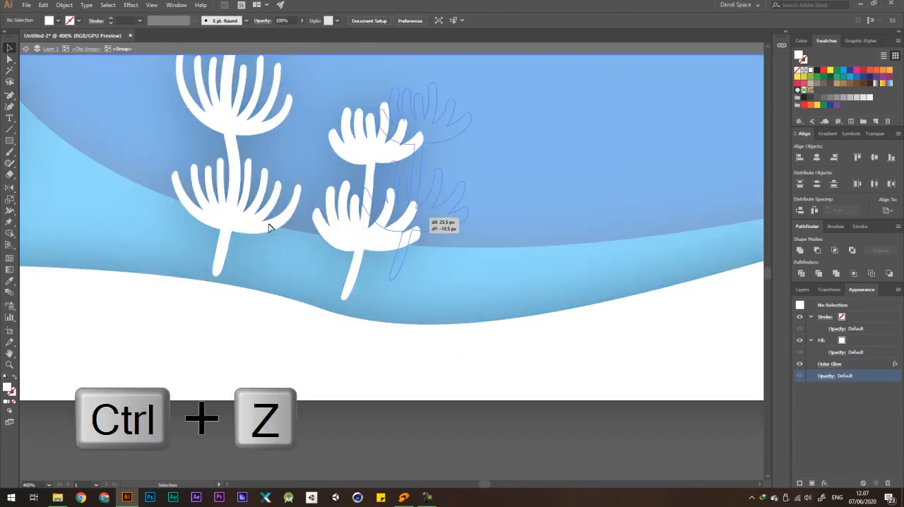
{"action": "scroll", "coordinate": [264, 228], "scroll_direction": "down", "scroll_amount": 1}
{"action": "scroll", "coordinate": [266, 225], "scroll_direction": "down", "scroll_amount": 2}
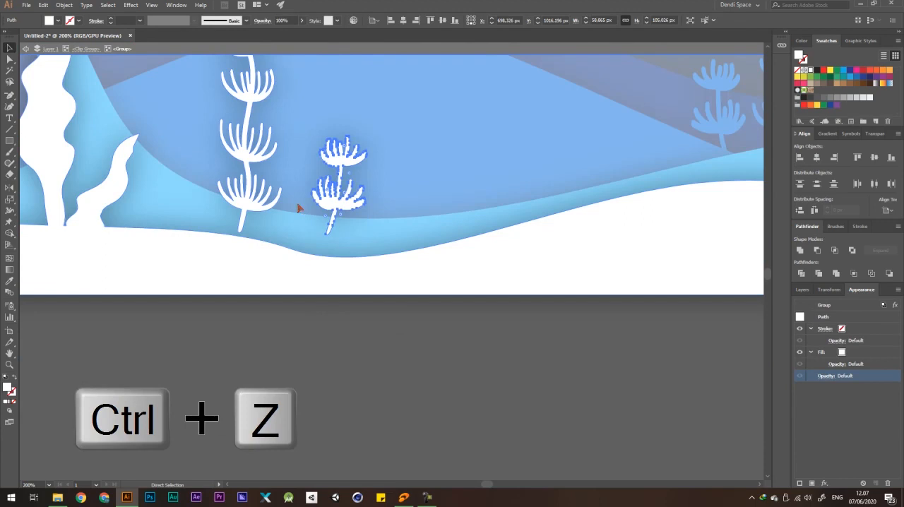
{"action": "key", "text": "ctrl+z"}
Move both white coral sprigs together about 6 px left and 12 px down towards the white edge, and exit isolation.
{"action": "left_click", "coordinate": [390, 339]}
{"action": "left_click_drag", "start_coordinate": [361, 129], "coordinate": [245, 163]}
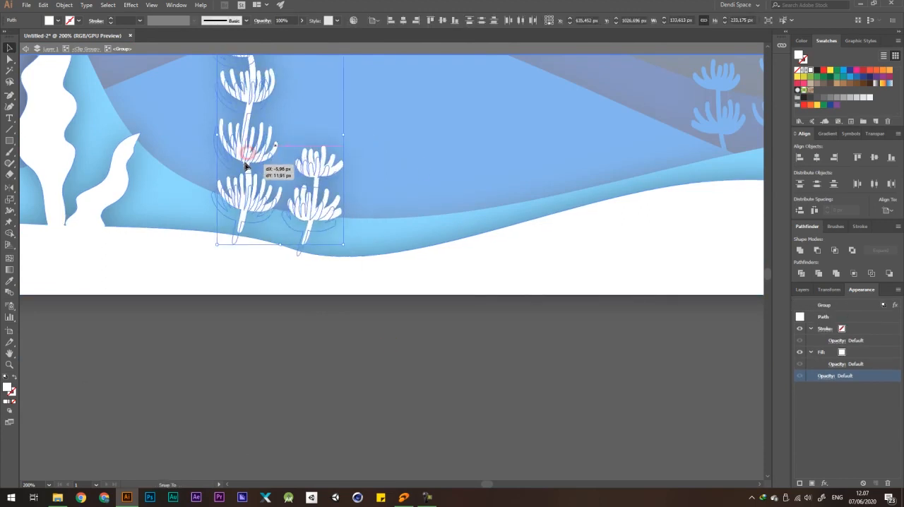
{"action": "key", "text": "ctrl+0"}
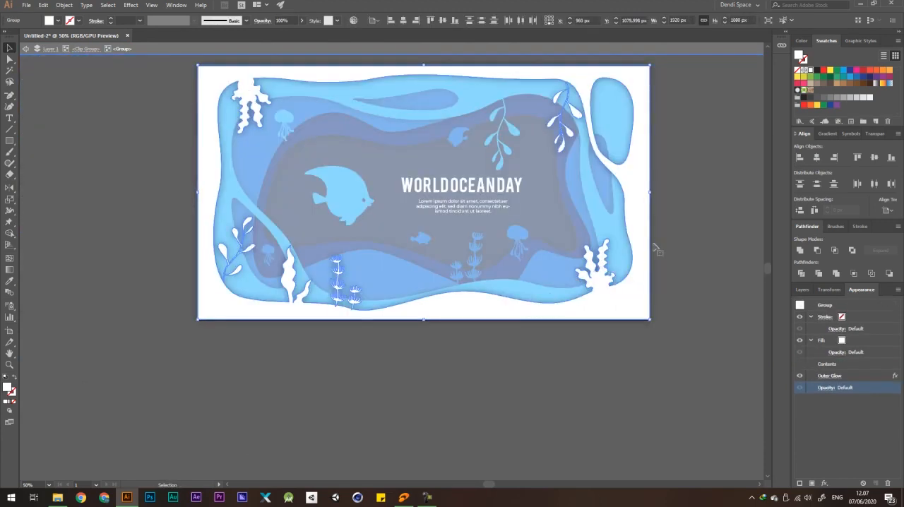
{"action": "double_click", "coordinate": [663, 243]}
Export the artboard for web as a maximum-quality 1920 × 1080 px JPEG named Untitled-2 in the Documents folder.
{"action": "scroll", "coordinate": [473, 228], "scroll_direction": "down", "scroll_amount": 3}
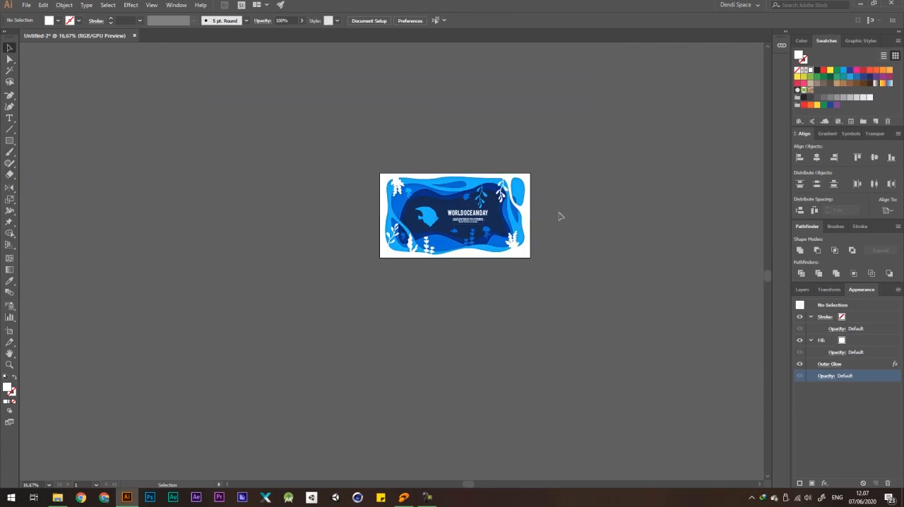
{"action": "scroll", "coordinate": [560, 216], "scroll_direction": "up", "scroll_amount": 3}
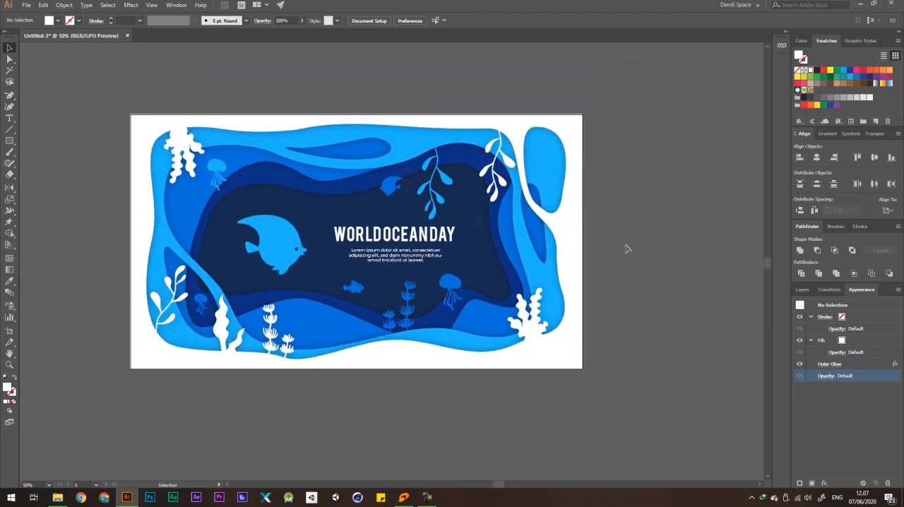
{"action": "key", "text": "ctrl+shift+alt+s"}
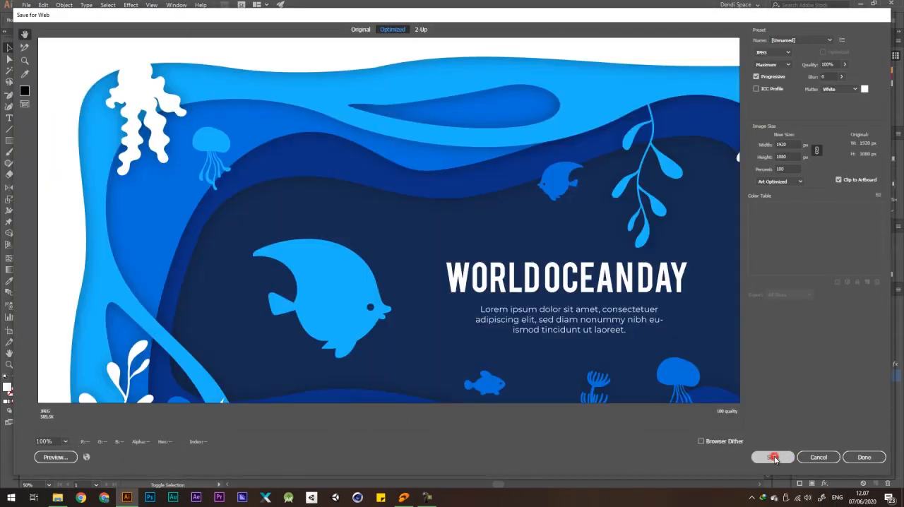
{"action": "left_click", "coordinate": [773, 457]}
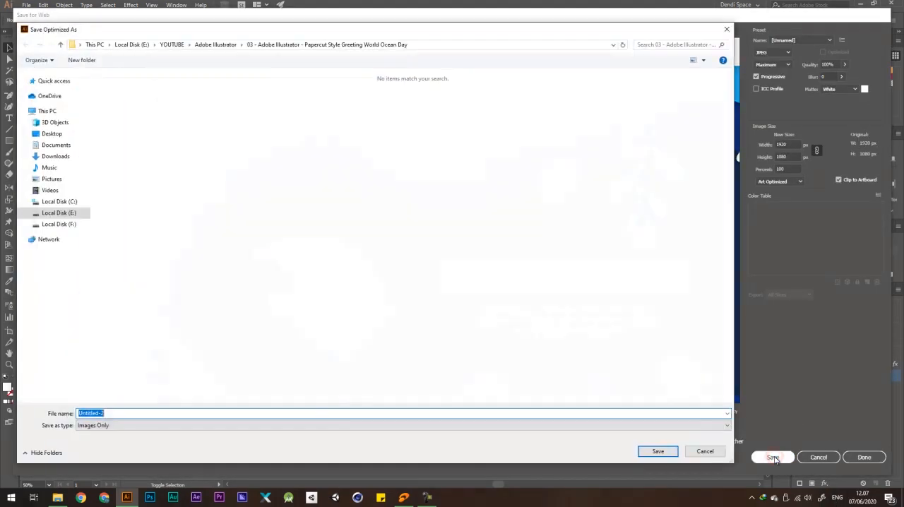
{"action": "left_click", "coordinate": [57, 145]}
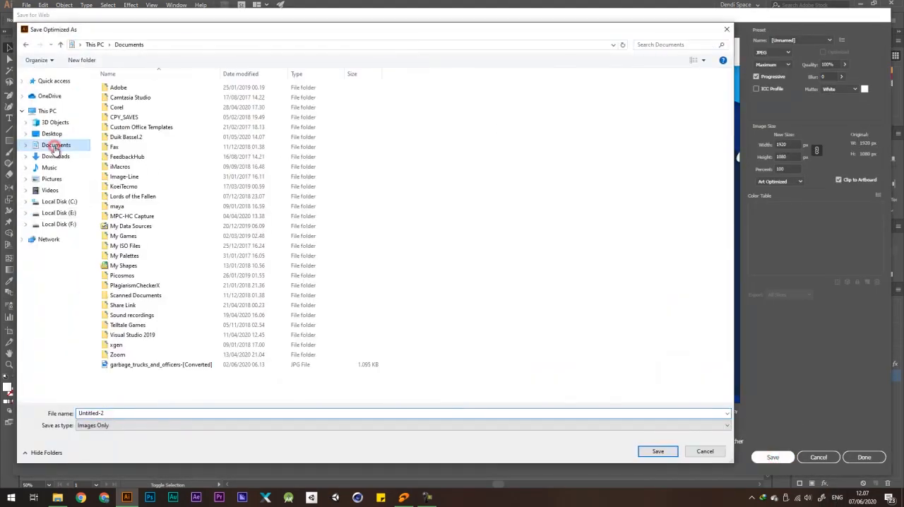
{"action": "left_click", "coordinate": [655, 451]}
Switch to File Explorer and open the exported Untitled-2 JPG from the Documents folder for viewing.
{"action": "key", "text": "super+e"}
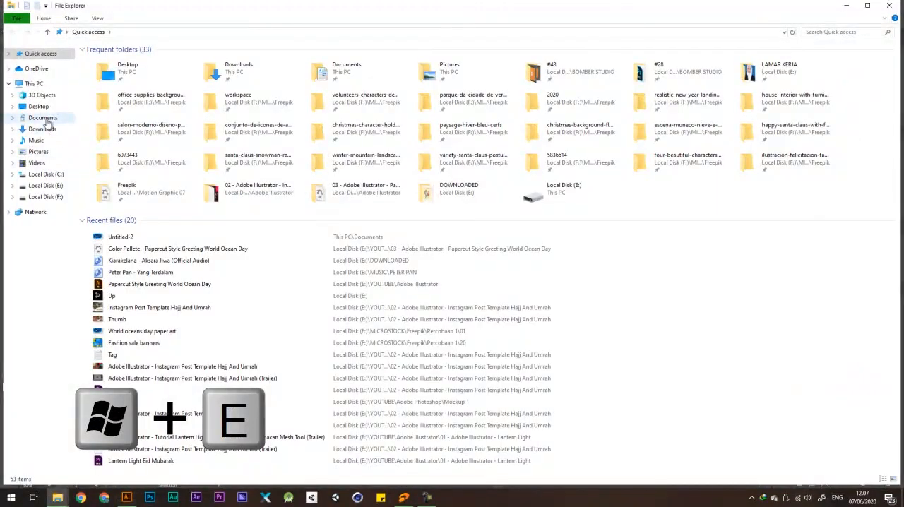
{"action": "left_click", "coordinate": [43, 117]}
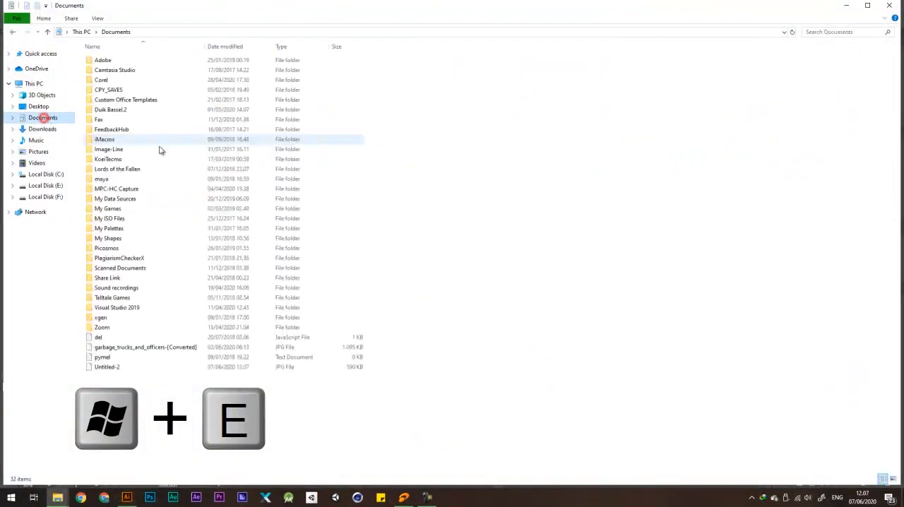
{"action": "double_click", "coordinate": [117, 367]}
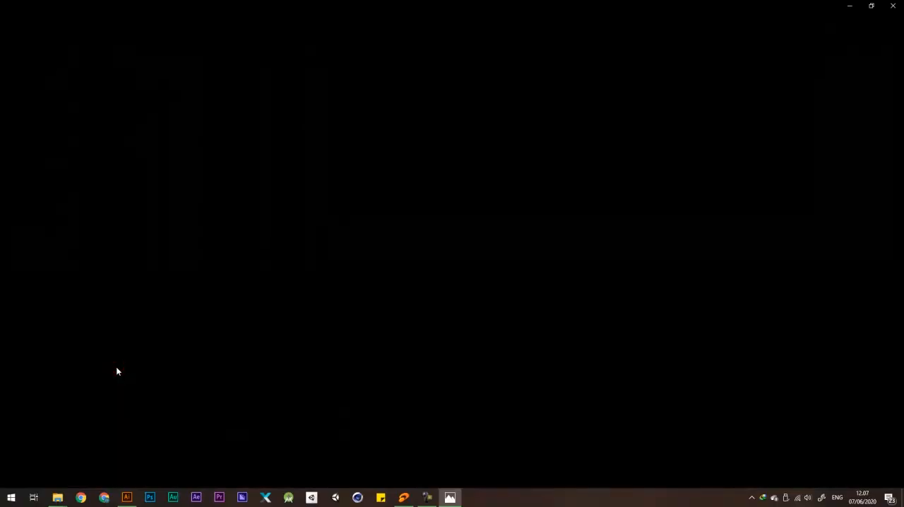